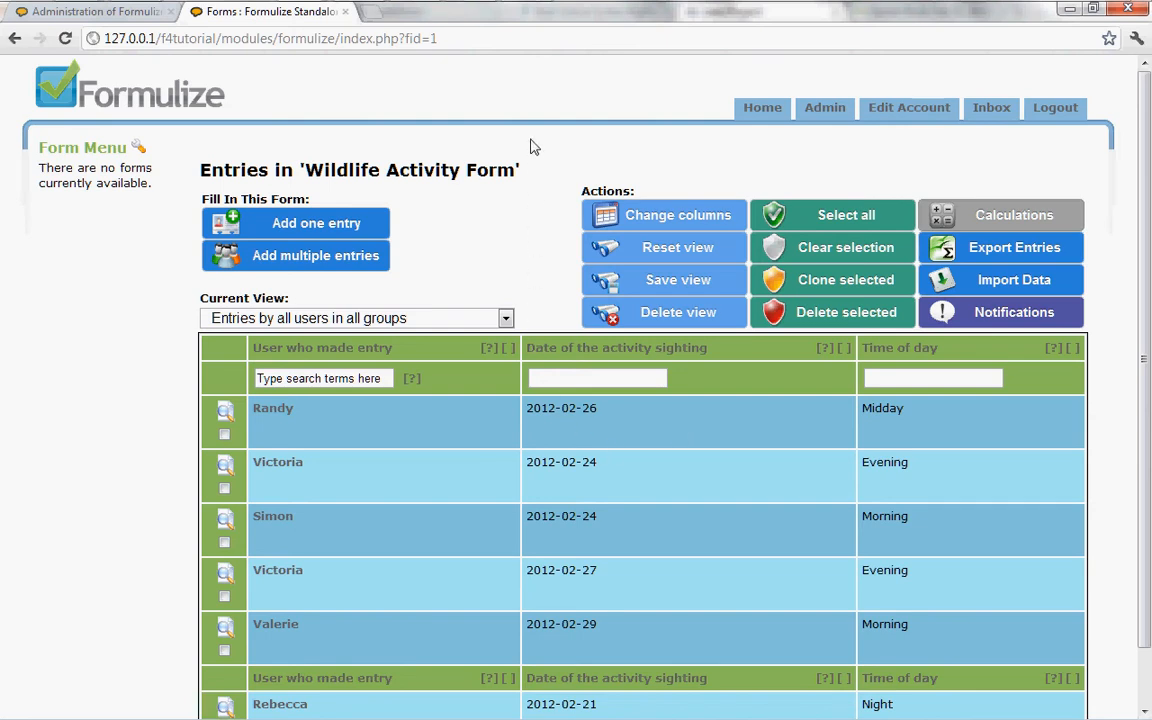
Step: In the Formulize administration, open the default 'Entries in Wildlife Activity Form' screen from the Wildlife Monitoring application
click(112, 12)
mouse_move(423, 163)
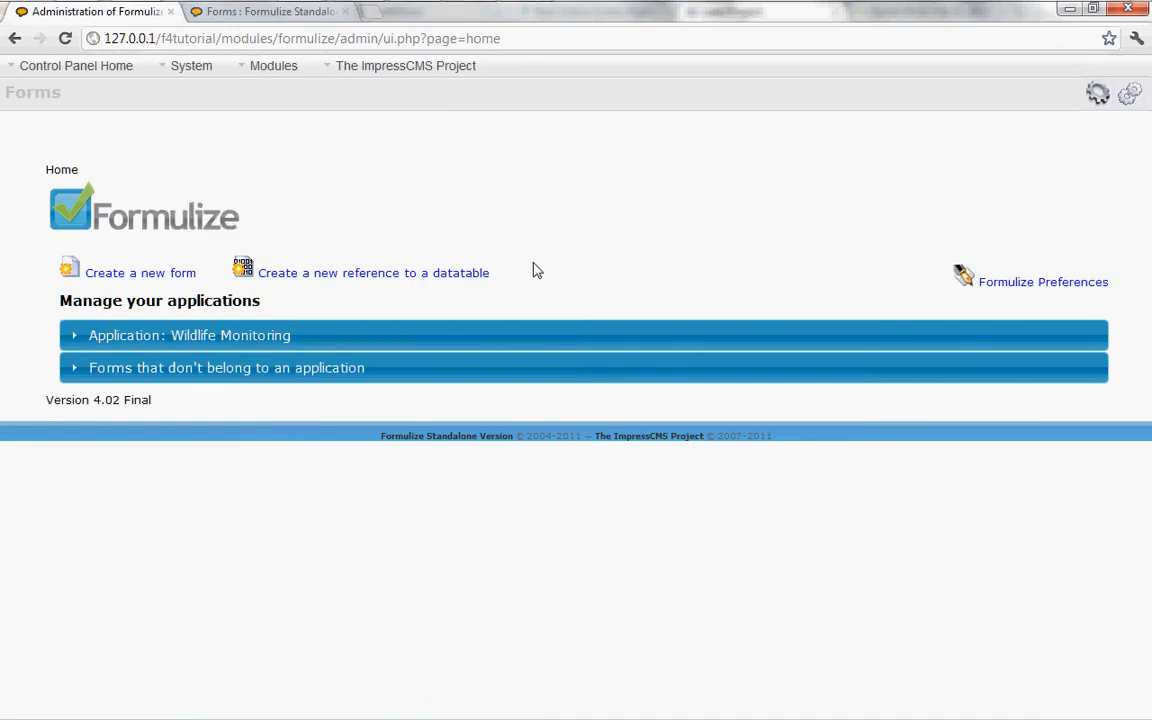
click(410, 338)
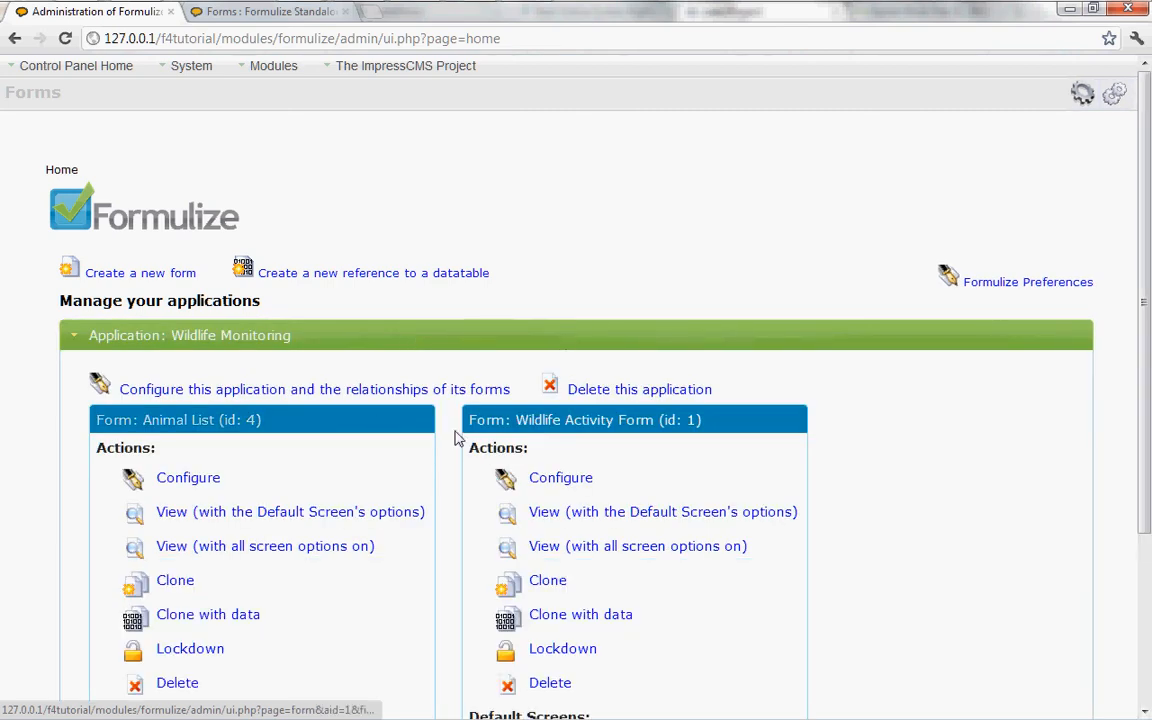
scroll(672, 545, down, 3)
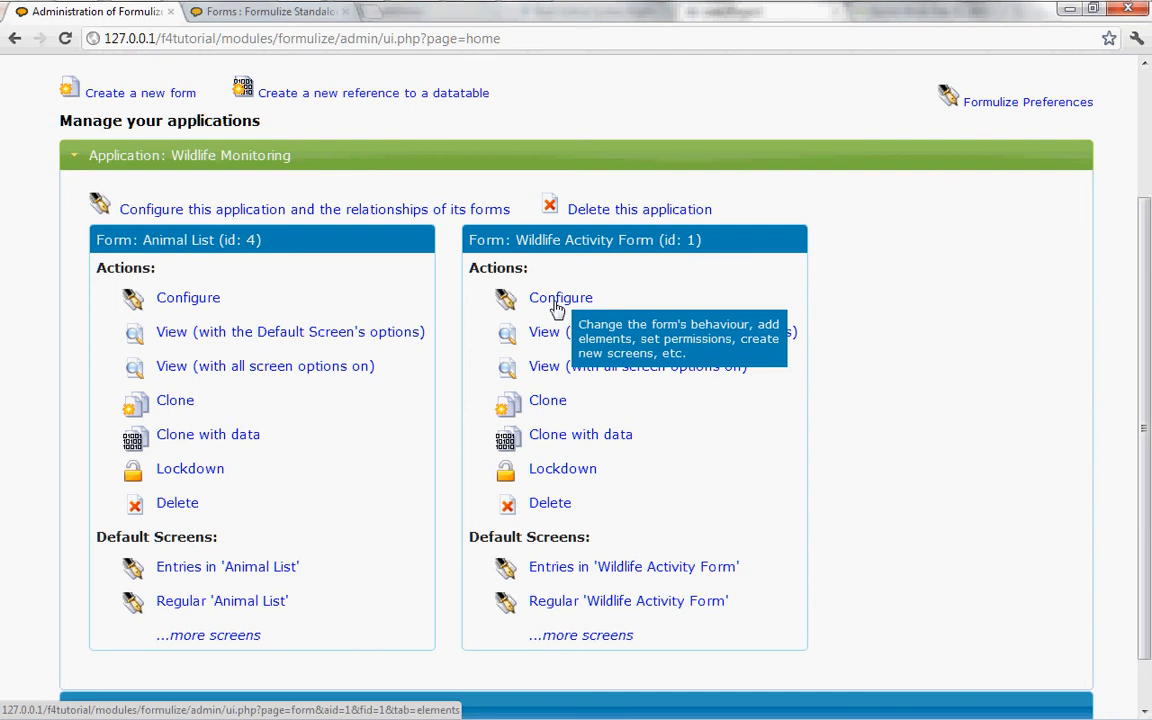
click(579, 576)
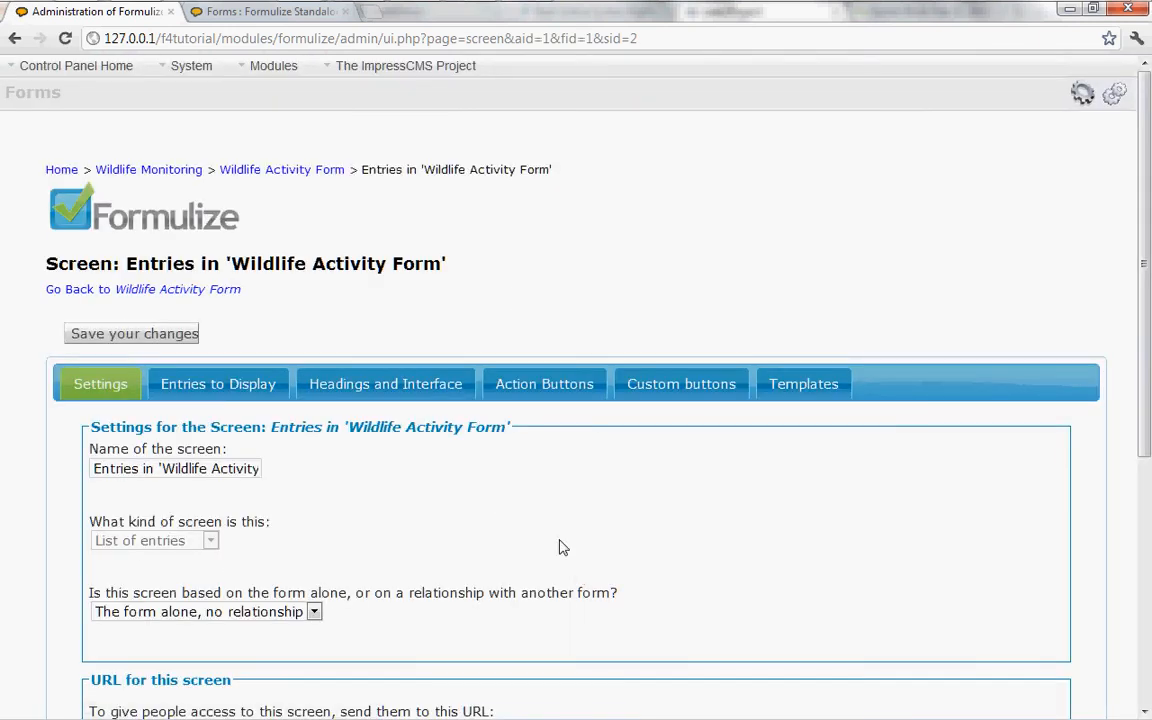
Step: Go back to the Wildlife Activity Form's configuration and look over its list of elements
click(193, 290)
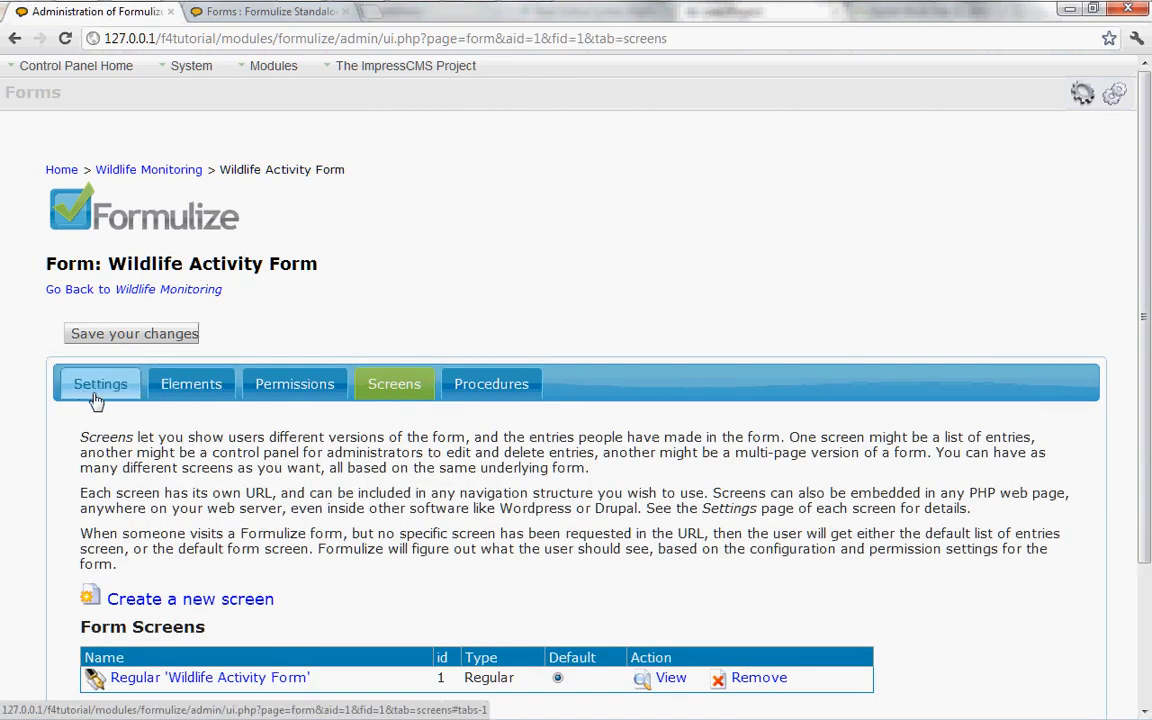
click(197, 383)
scroll(478, 505, down, 3)
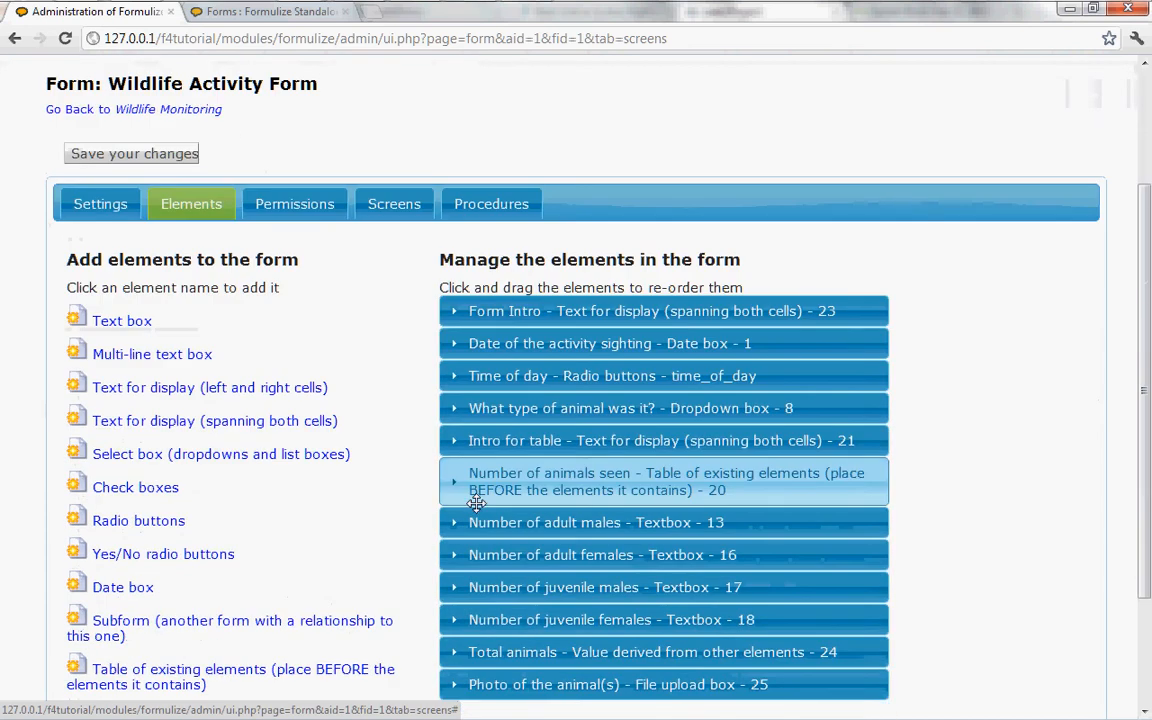
scroll(478, 510, up, 3)
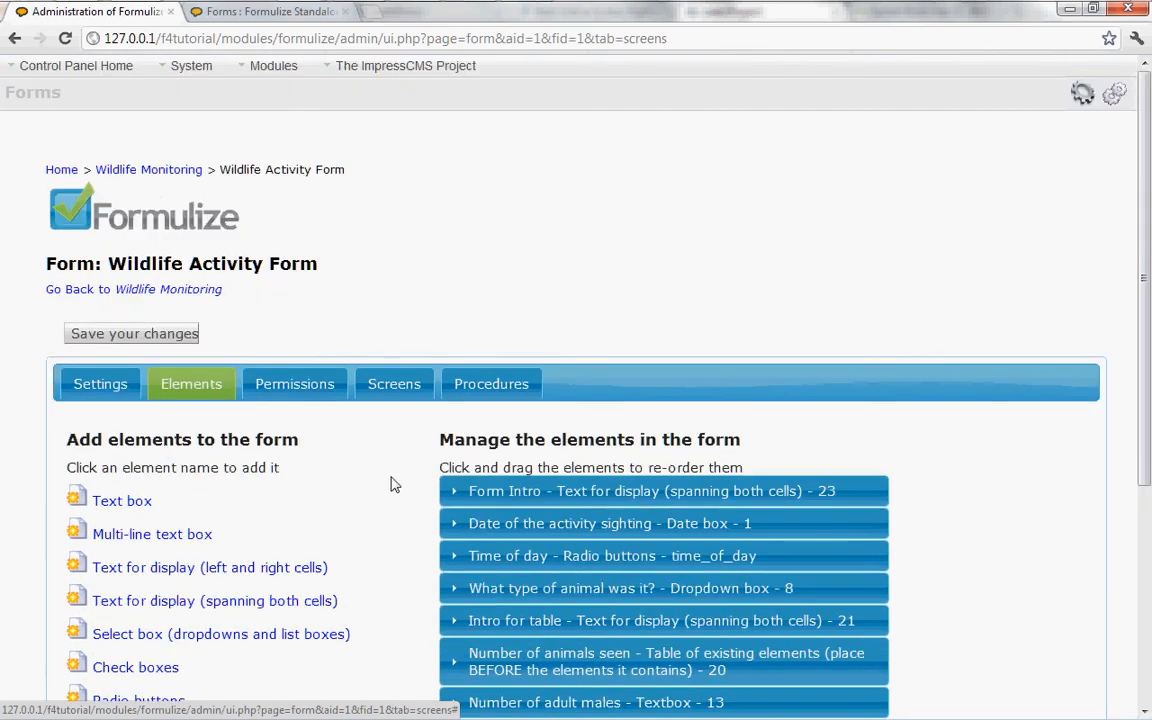
Step: Open the 'Entries in Wildlife Activity Form' list screen from the form's screens overview
click(393, 390)
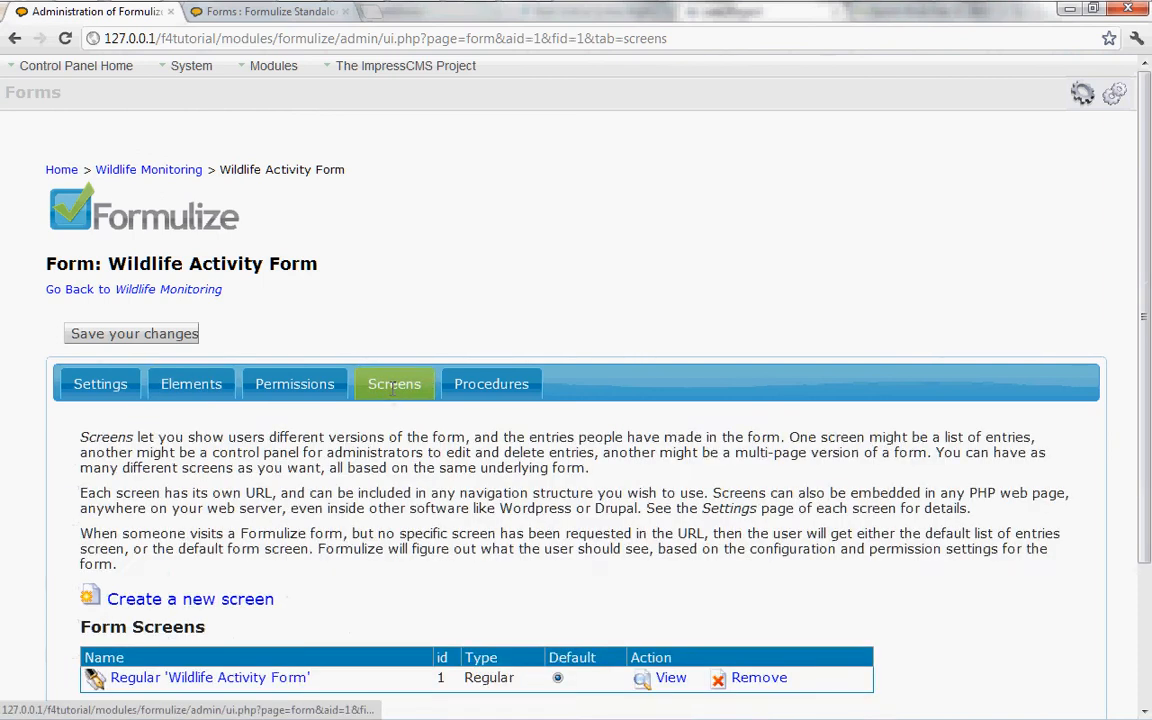
scroll(432, 474, down, 1)
scroll(291, 504, down, 1)
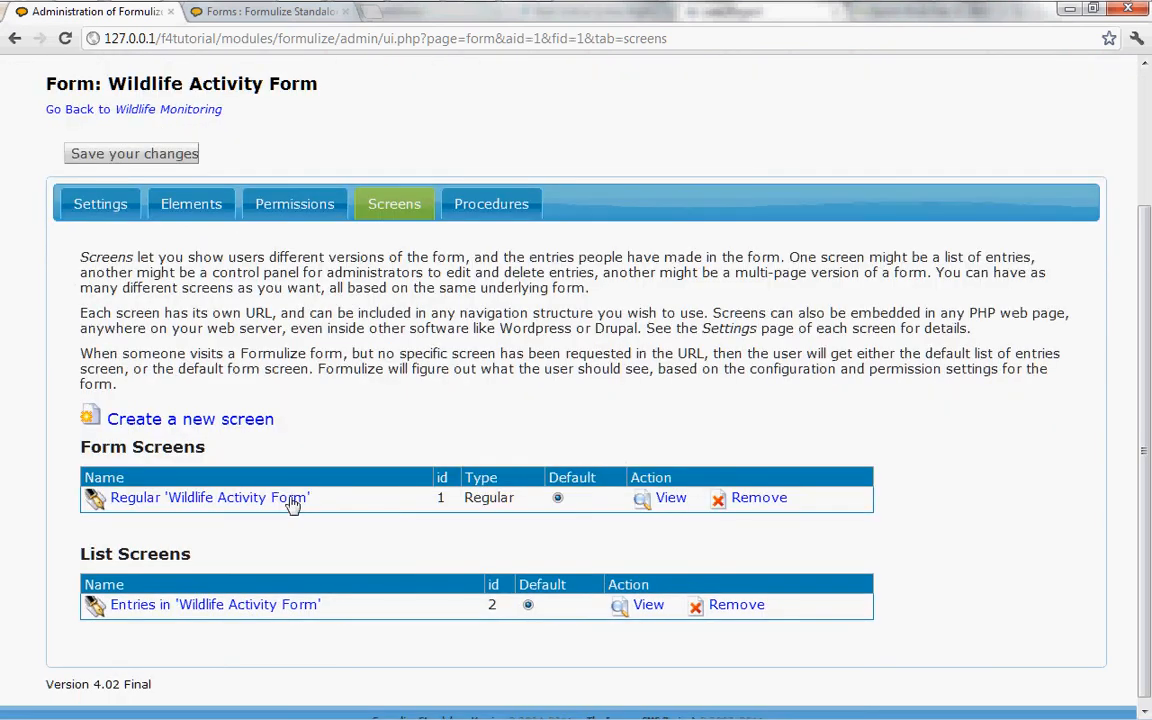
click(200, 605)
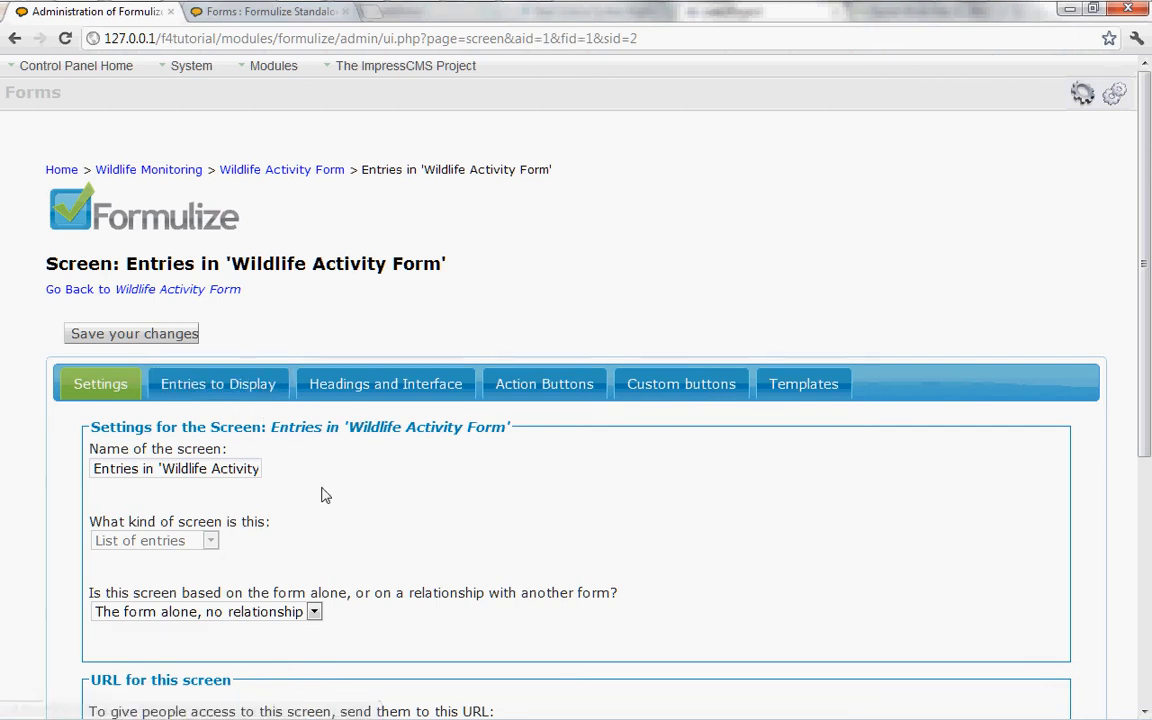
Step: Examine the list screen's general settings, entries to display, headings and interface options, and action button texts
scroll(322, 495, down, 3)
scroll(298, 455, up, 3)
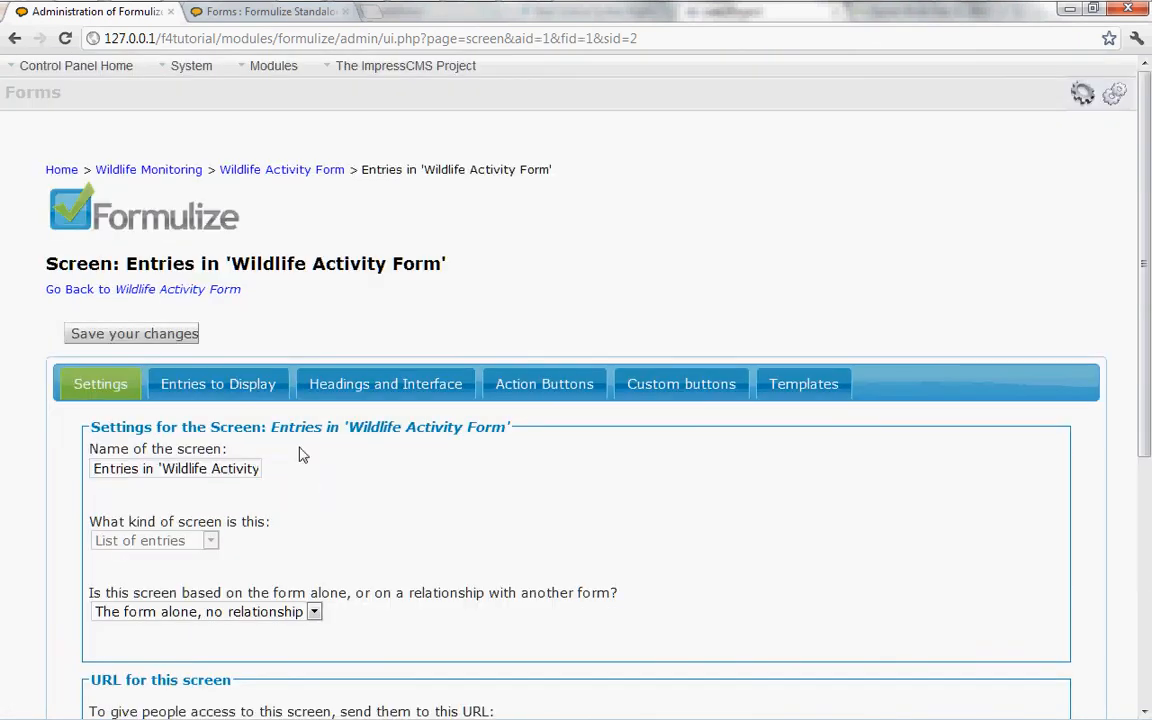
click(241, 392)
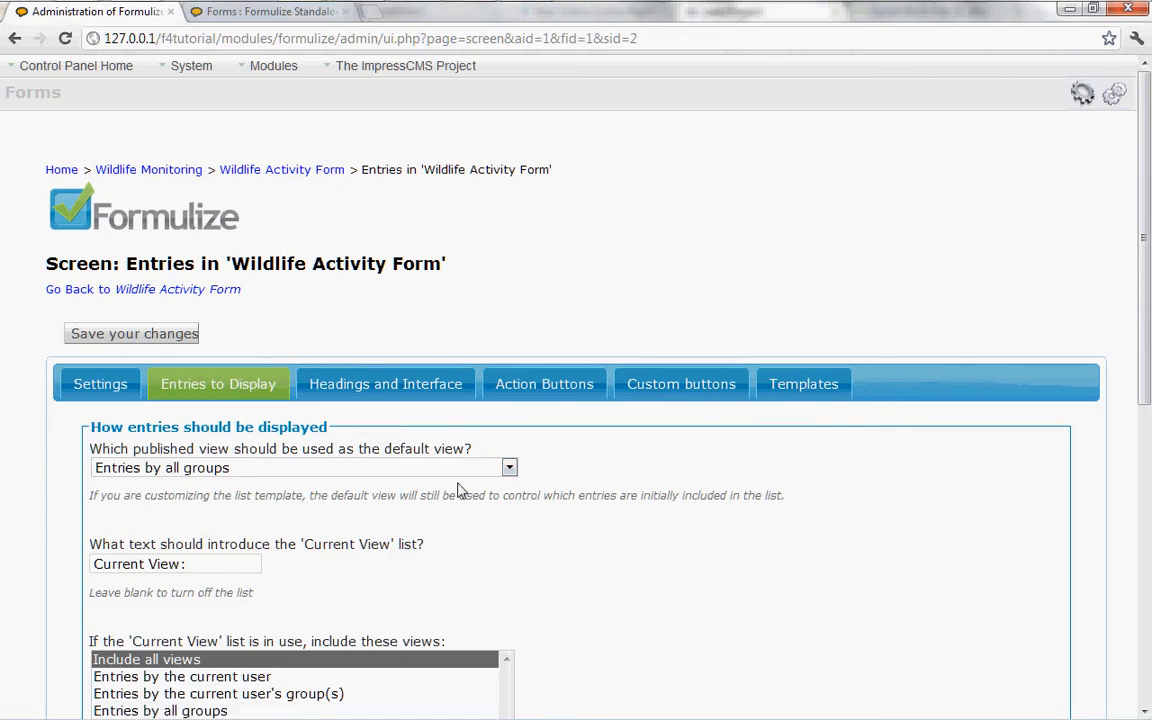
scroll(496, 509, down, 1)
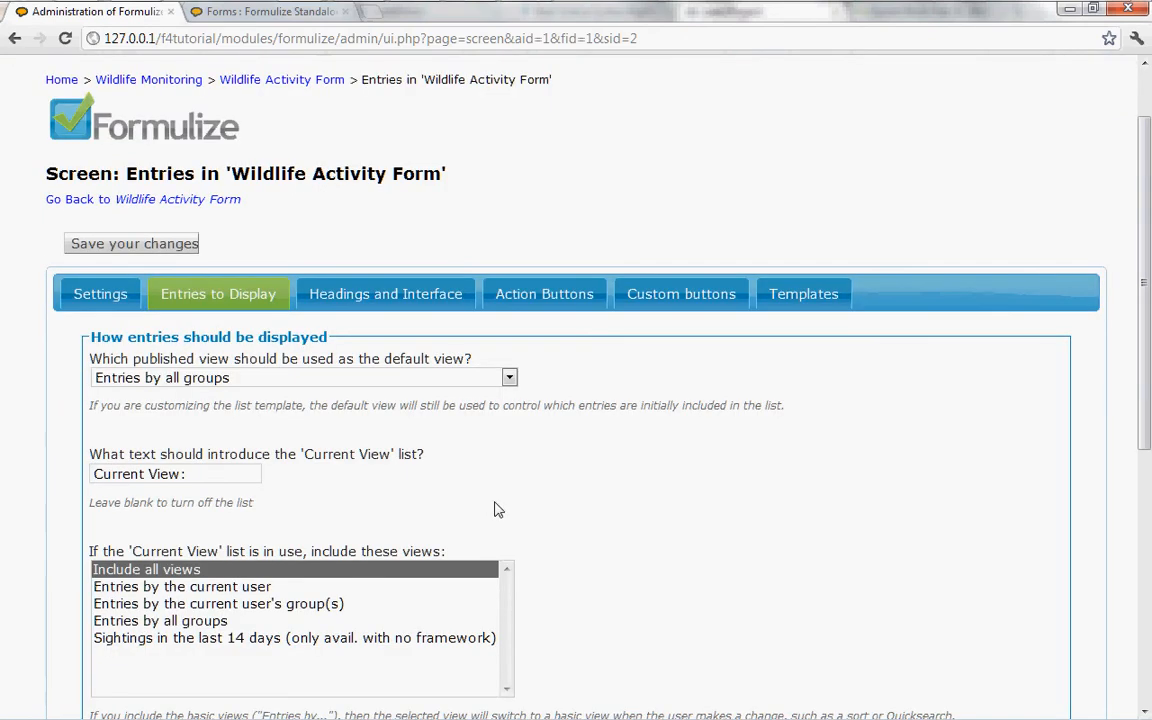
scroll(505, 505, down, 4)
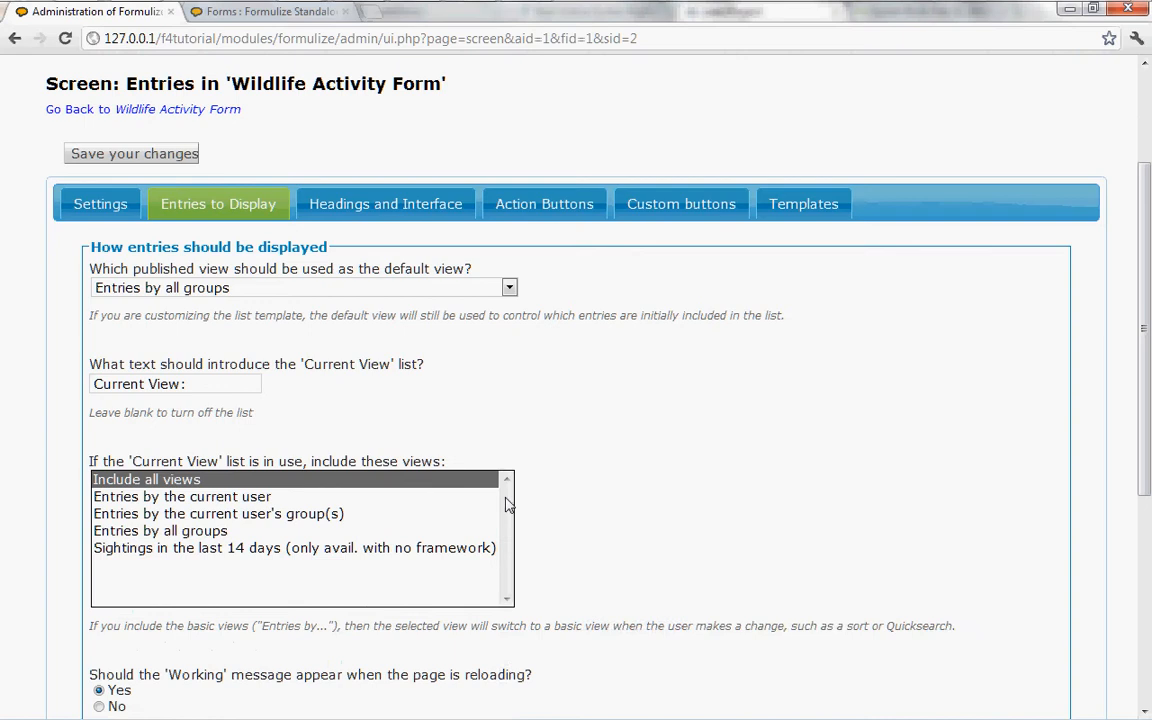
scroll(505, 505, up, 5)
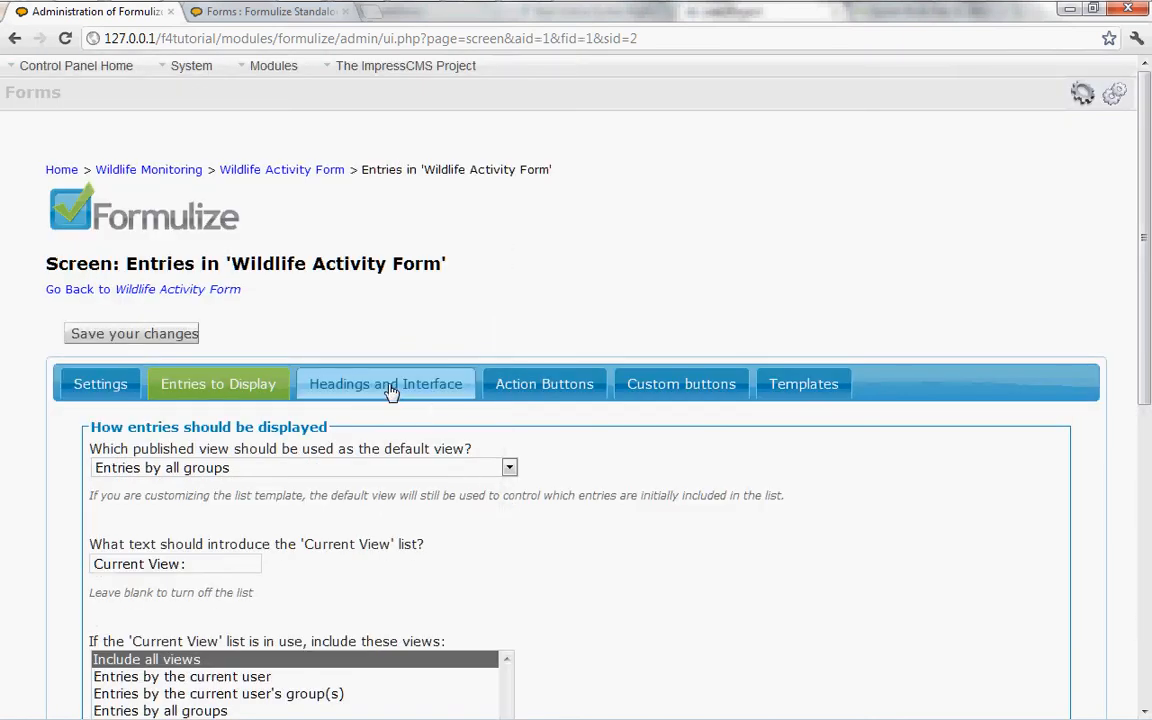
click(390, 389)
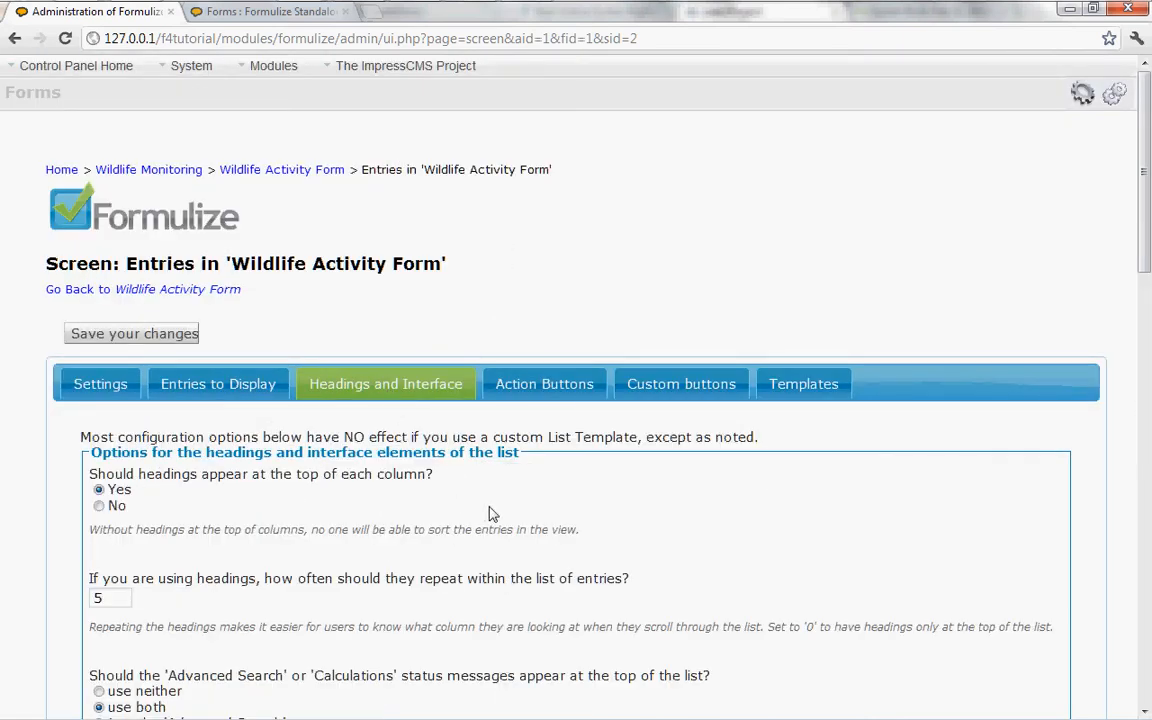
scroll(475, 510, down, 2)
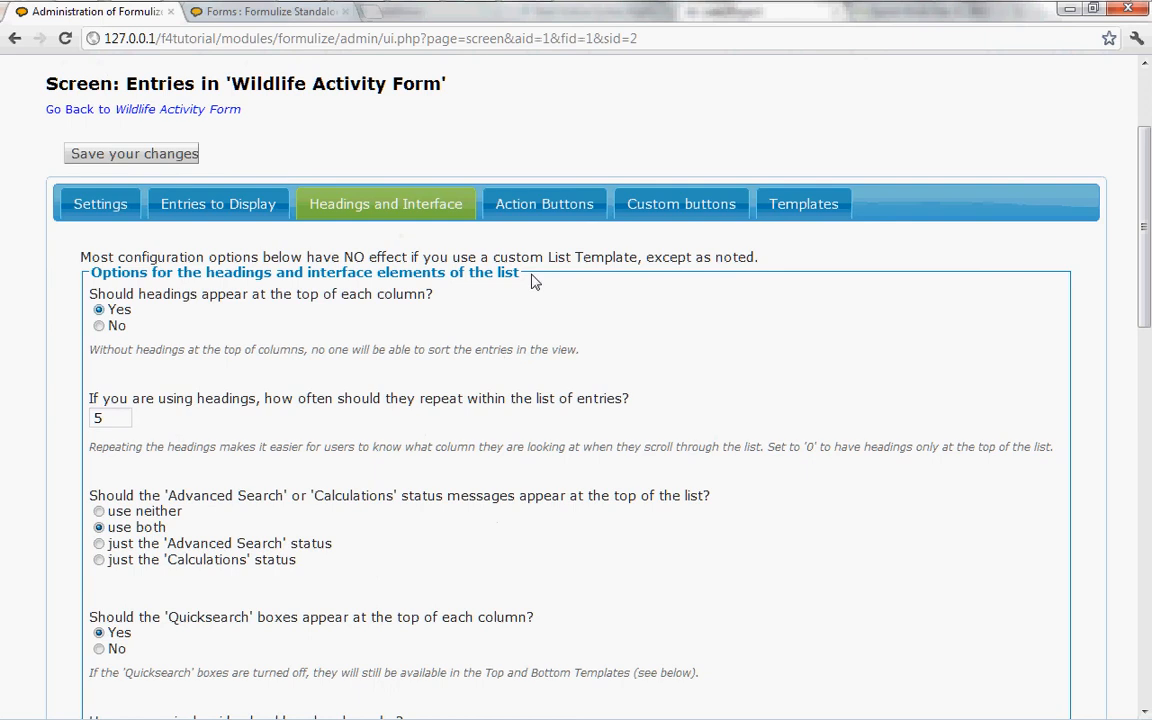
click(550, 205)
scroll(475, 476, down, 4)
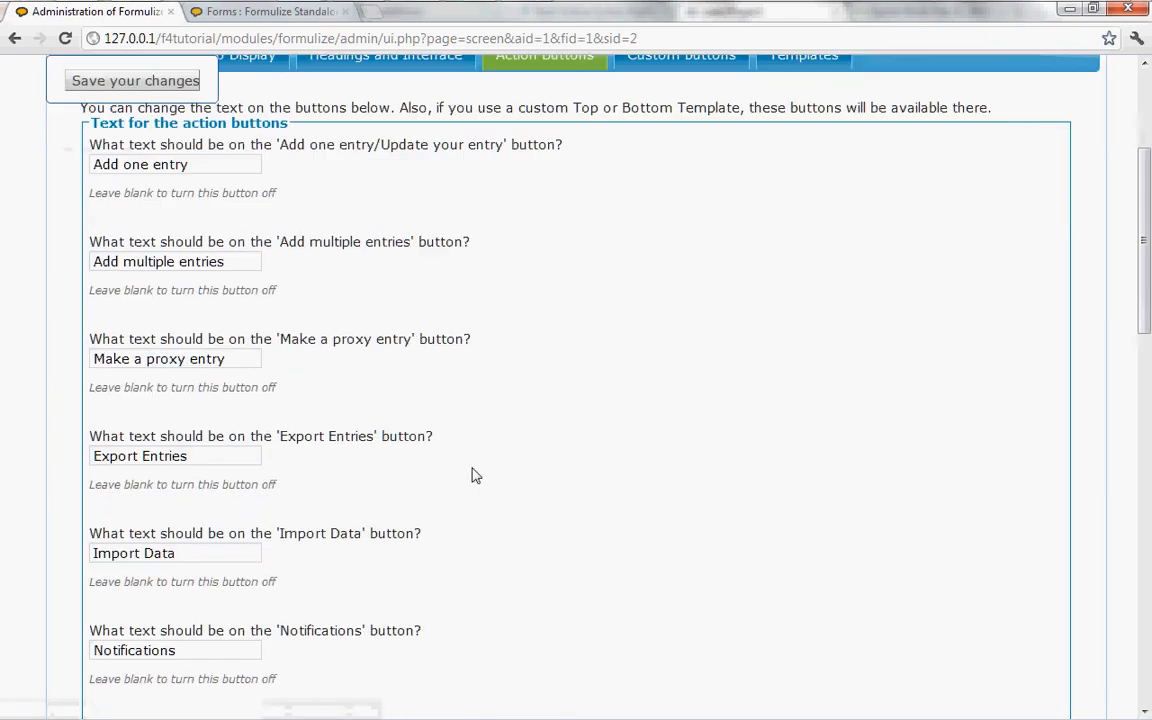
scroll(475, 476, up, 2)
scroll(475, 476, up, 4)
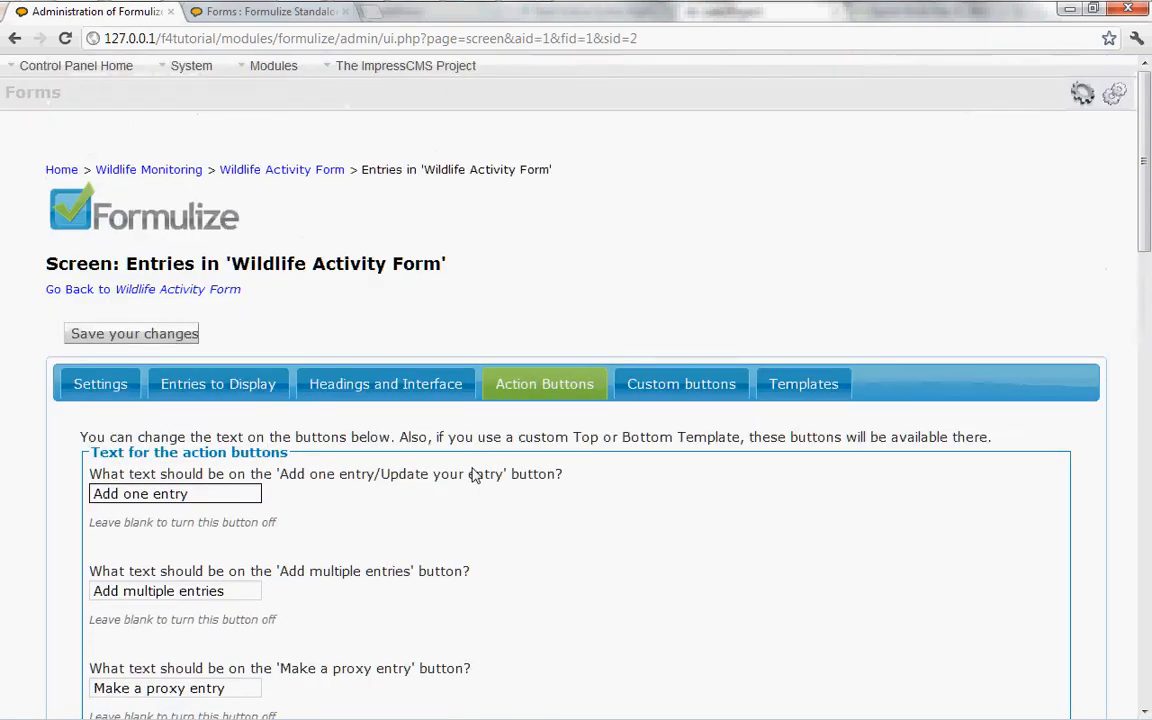
Step: Create a new screen for the Wildlife Activity Form and name it Recent Sightings
click(180, 290)
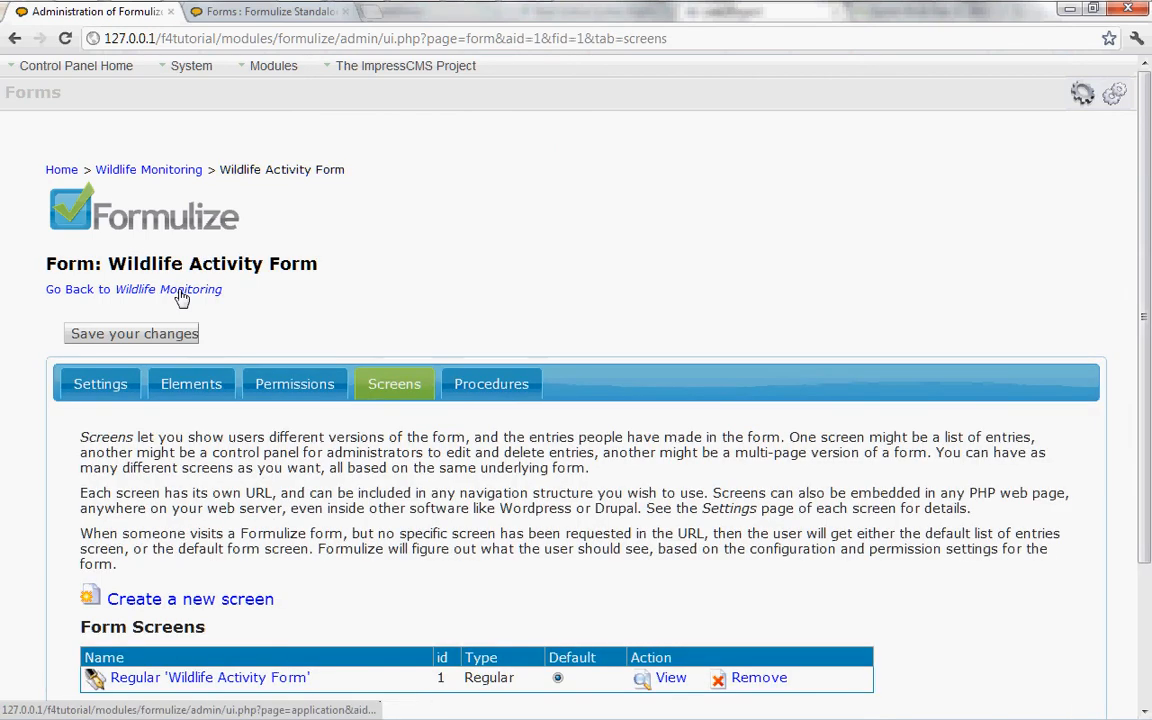
scroll(300, 400, down, 3)
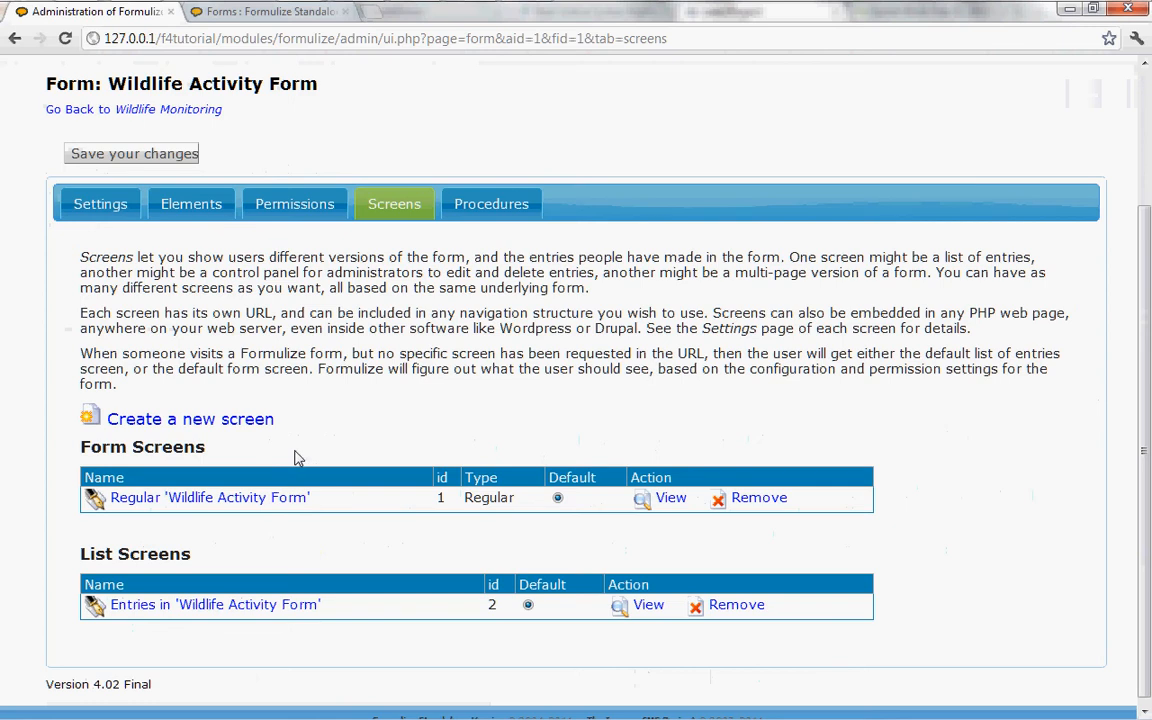
click(213, 421)
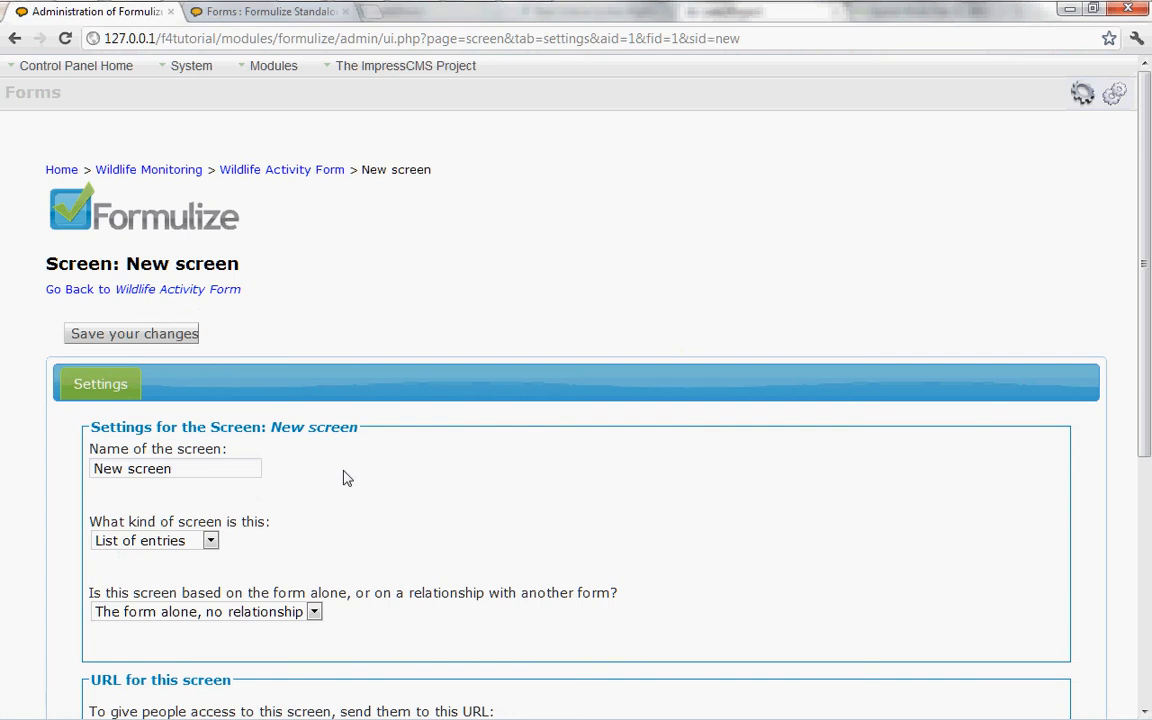
scroll(343, 478, down, 2)
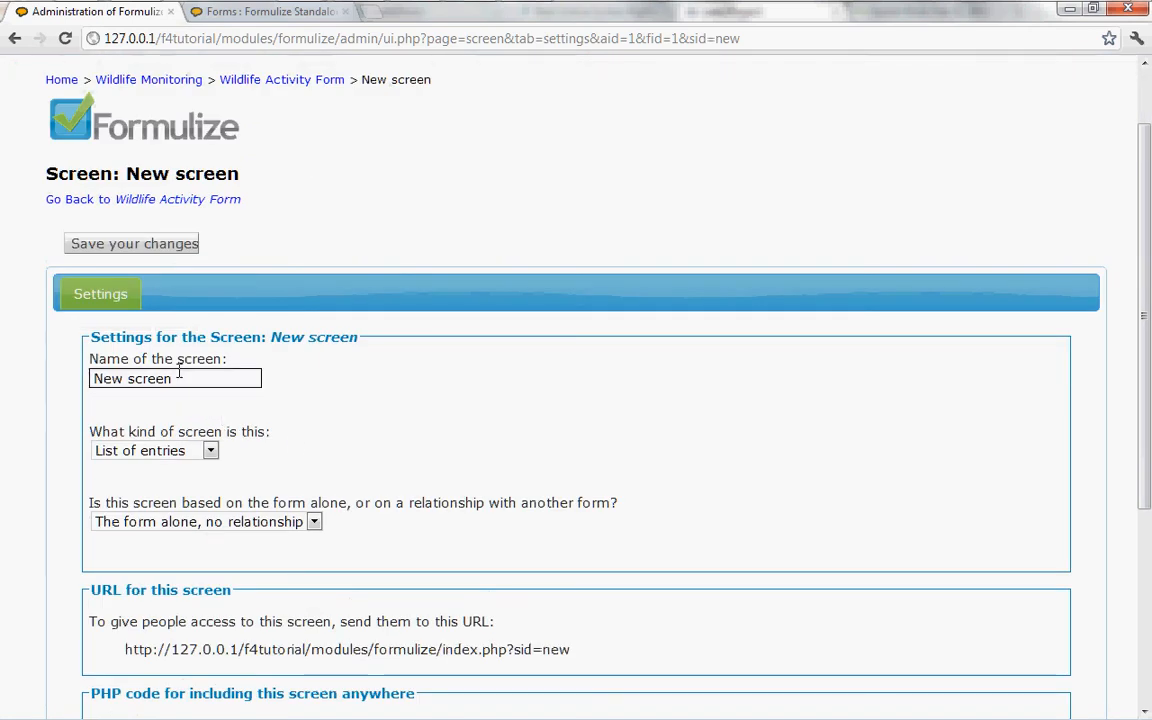
drag(176, 378, 2, 390)
text(Recent Sightings)
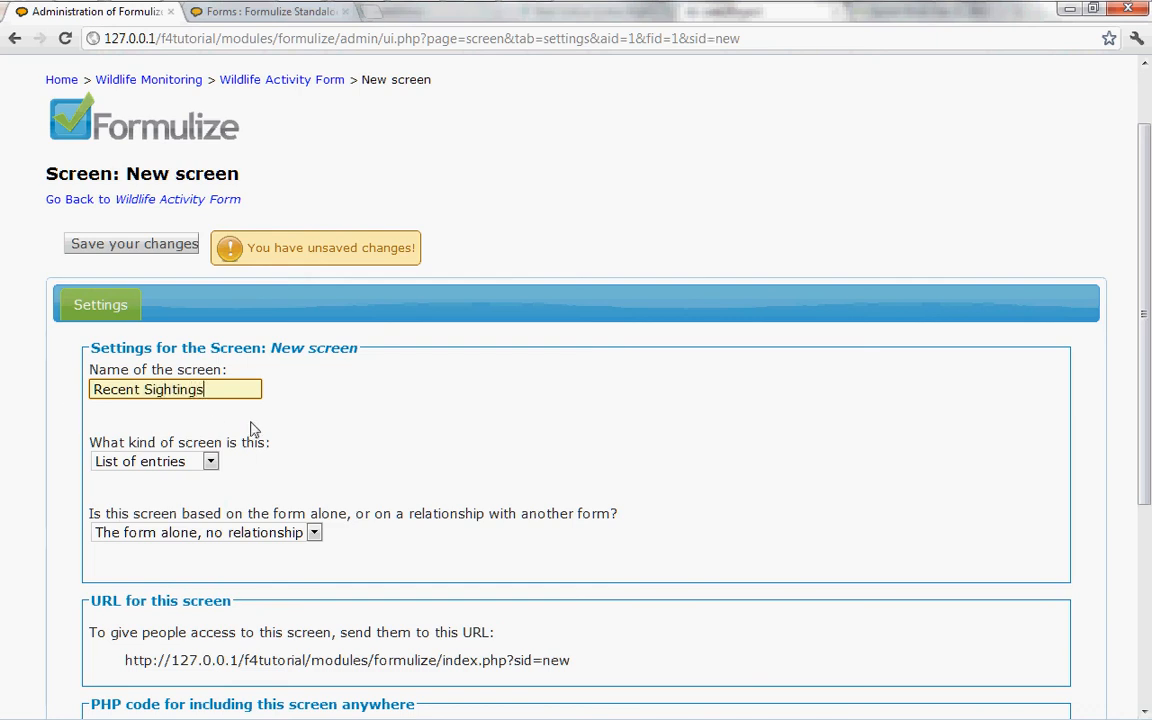
Step: Keep the new screen as a List of entries based on the form alone with no relationship, and save it
click(210, 461)
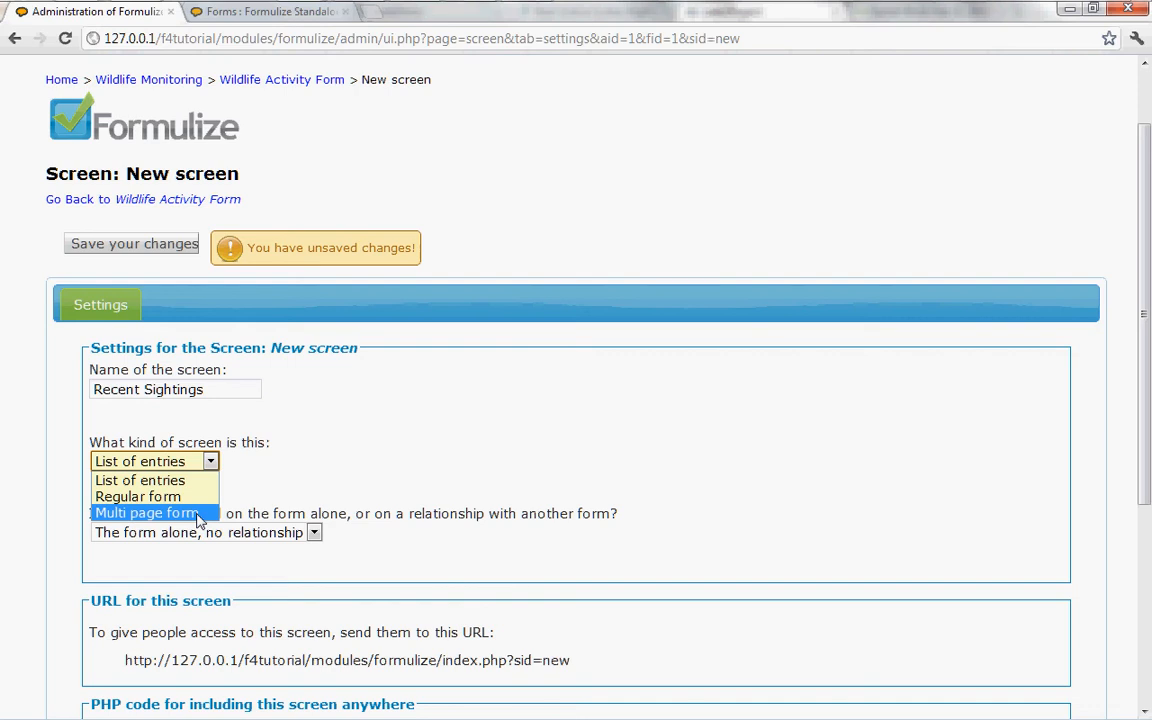
click(257, 470)
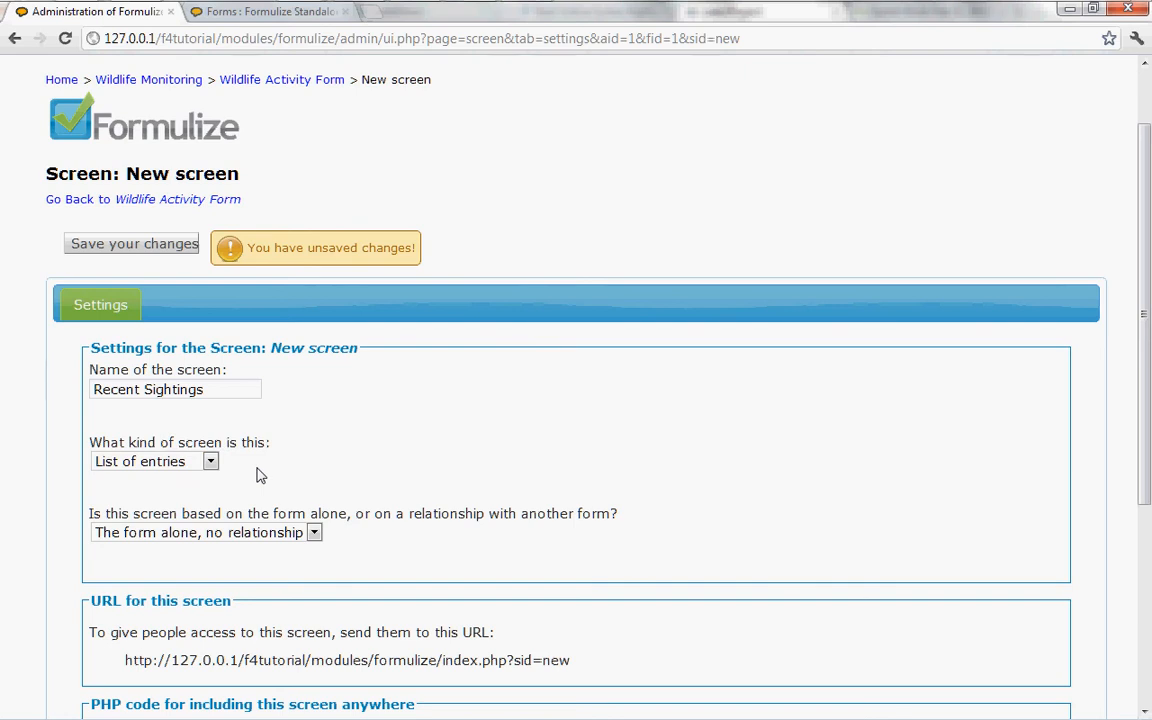
click(316, 536)
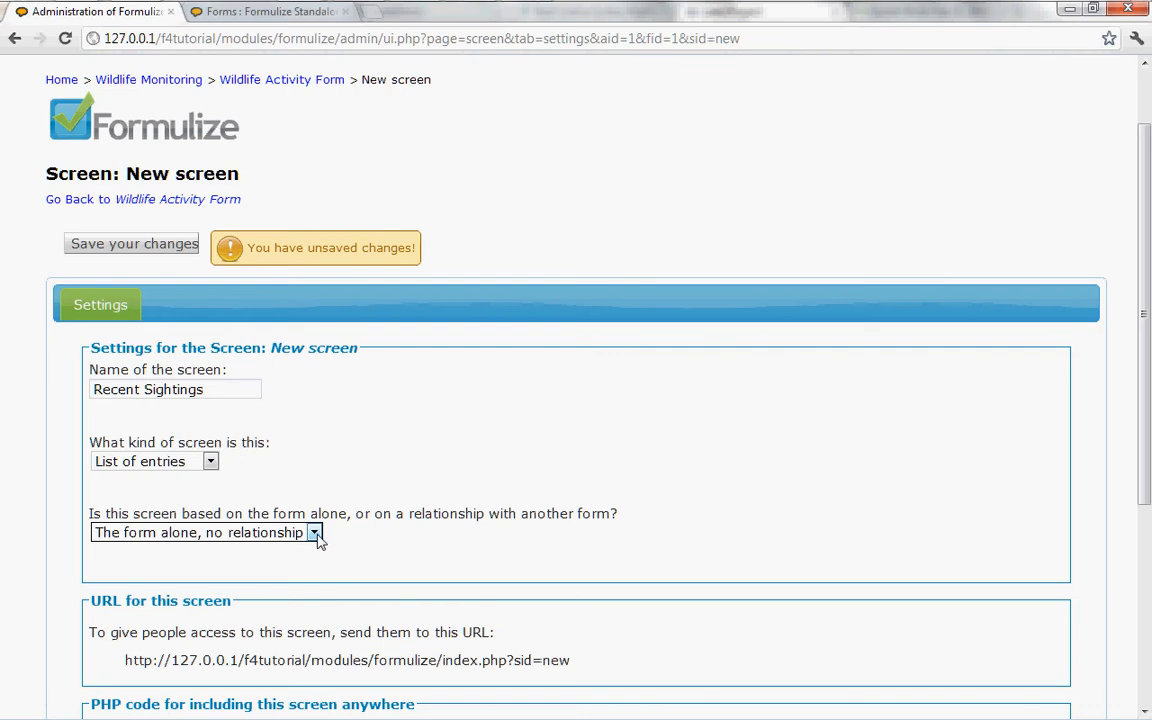
click(420, 541)
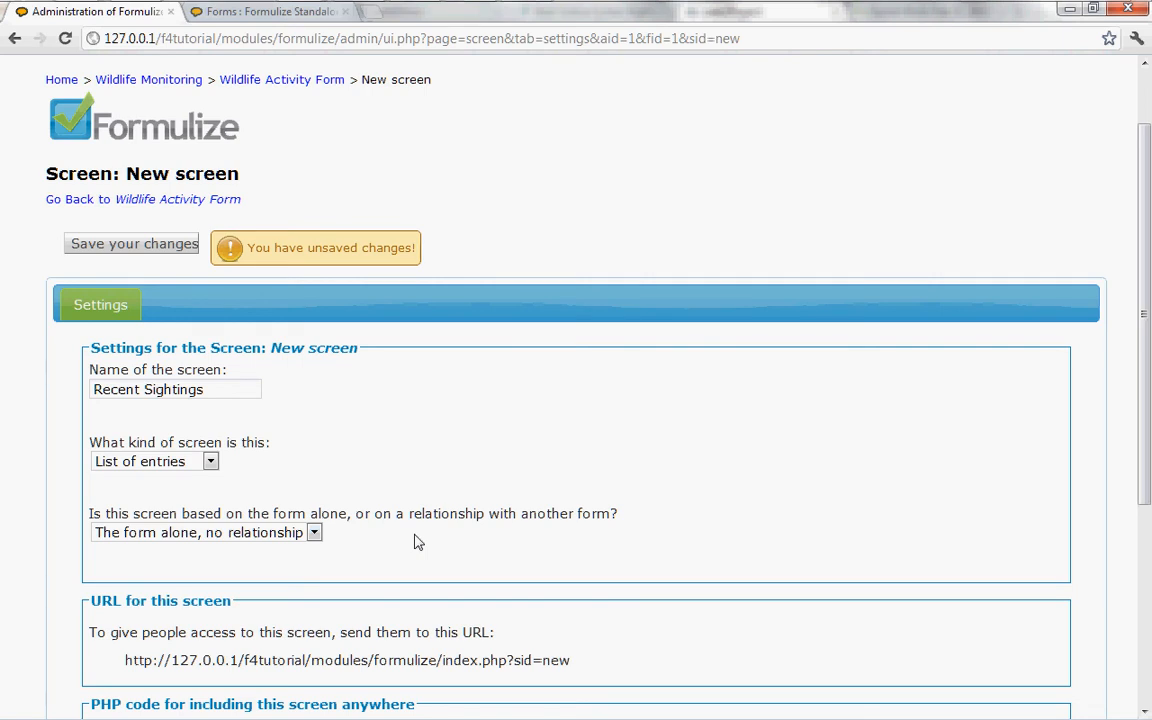
click(315, 534)
scroll(442, 555, down, 4)
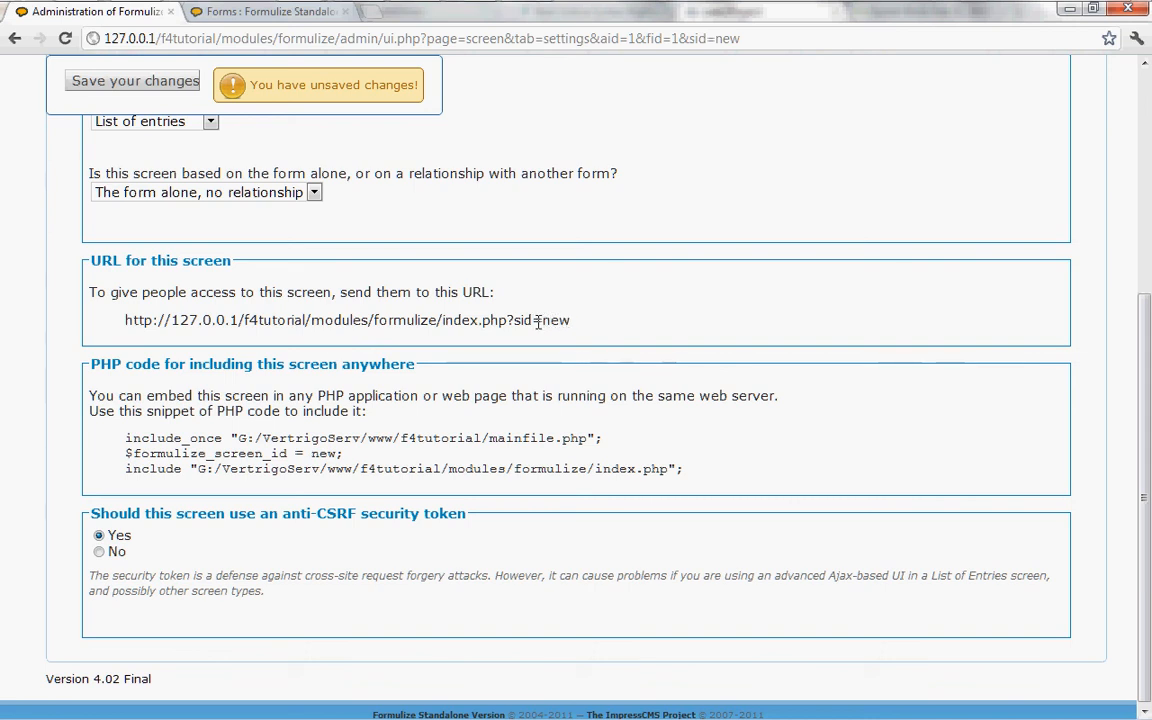
click(117, 89)
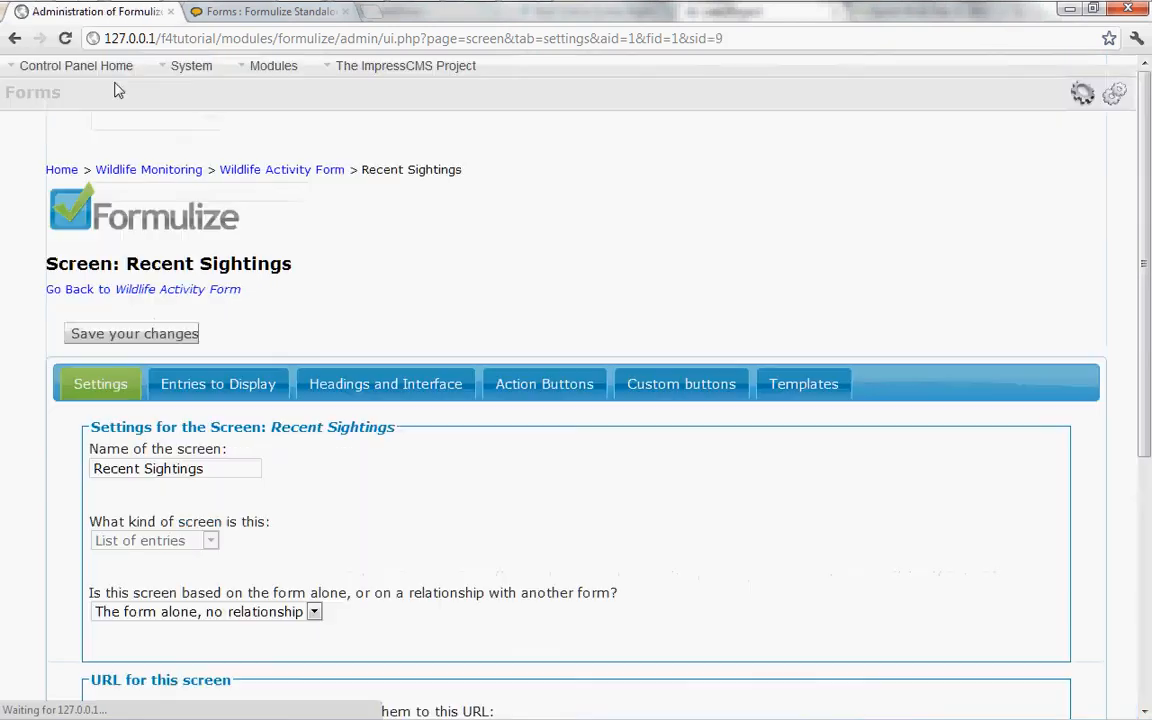
Step: Copy the Recent Sightings screen's access URL and load it in a new browser tab
scroll(467, 447, down, 1)
scroll(467, 447, down, 2)
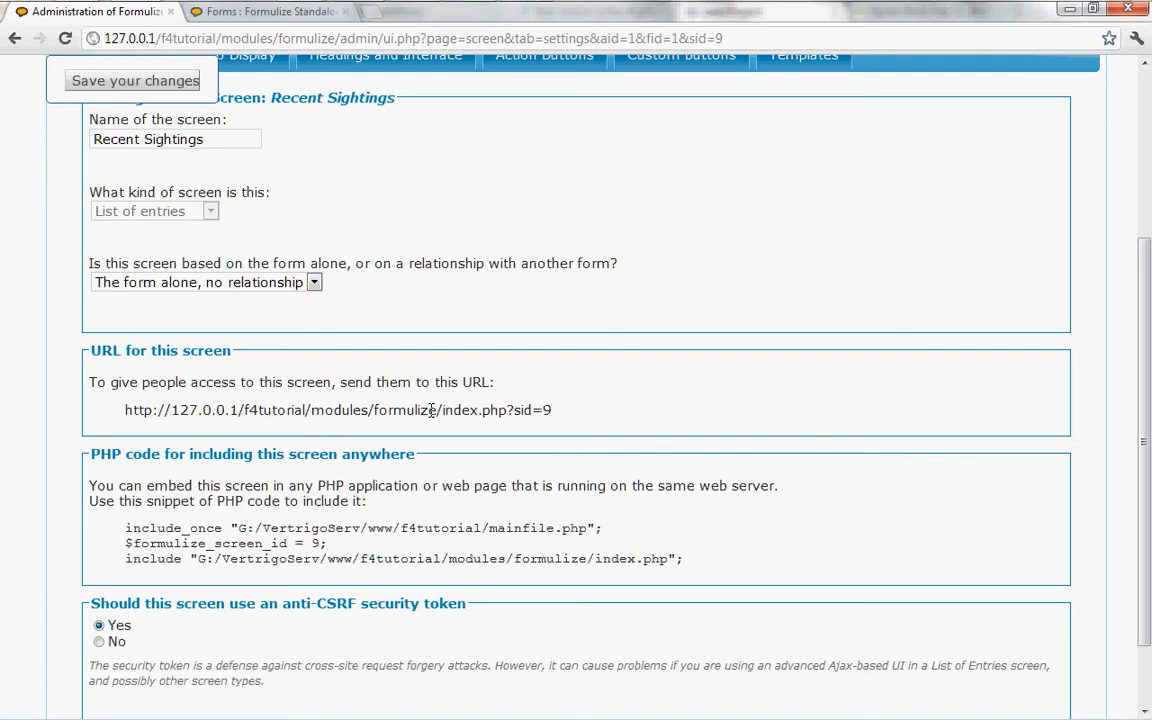
drag(126, 411, 553, 410)
key(ctrl+c)
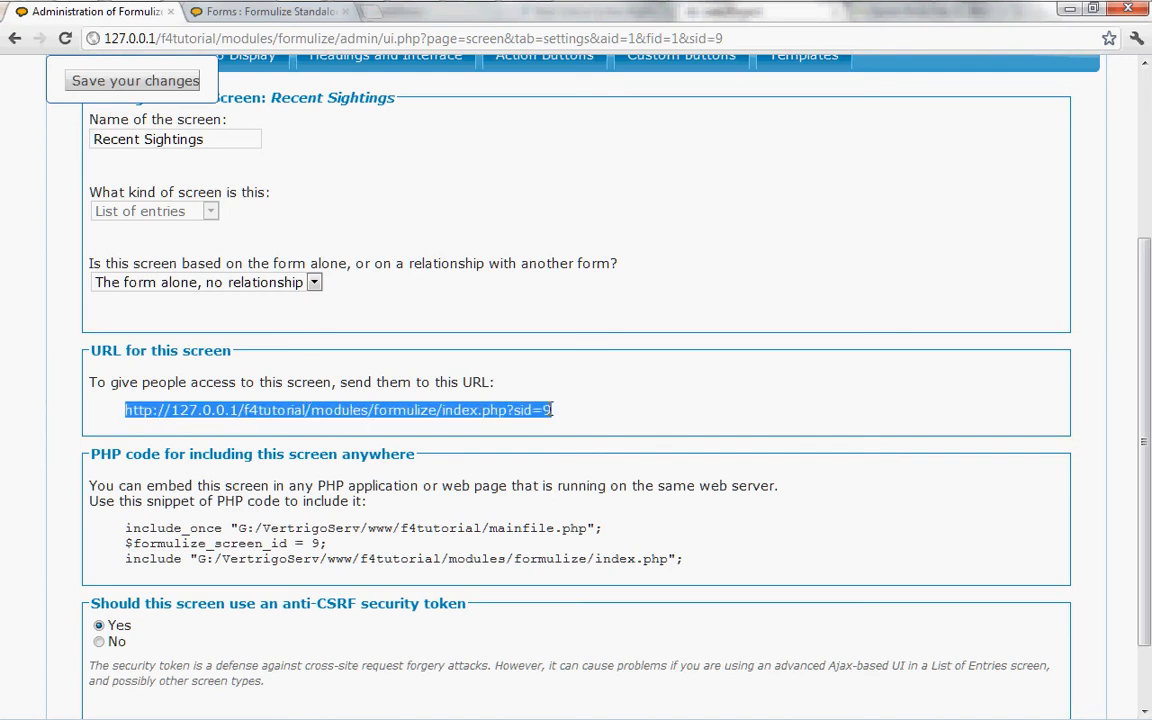
click(376, 17)
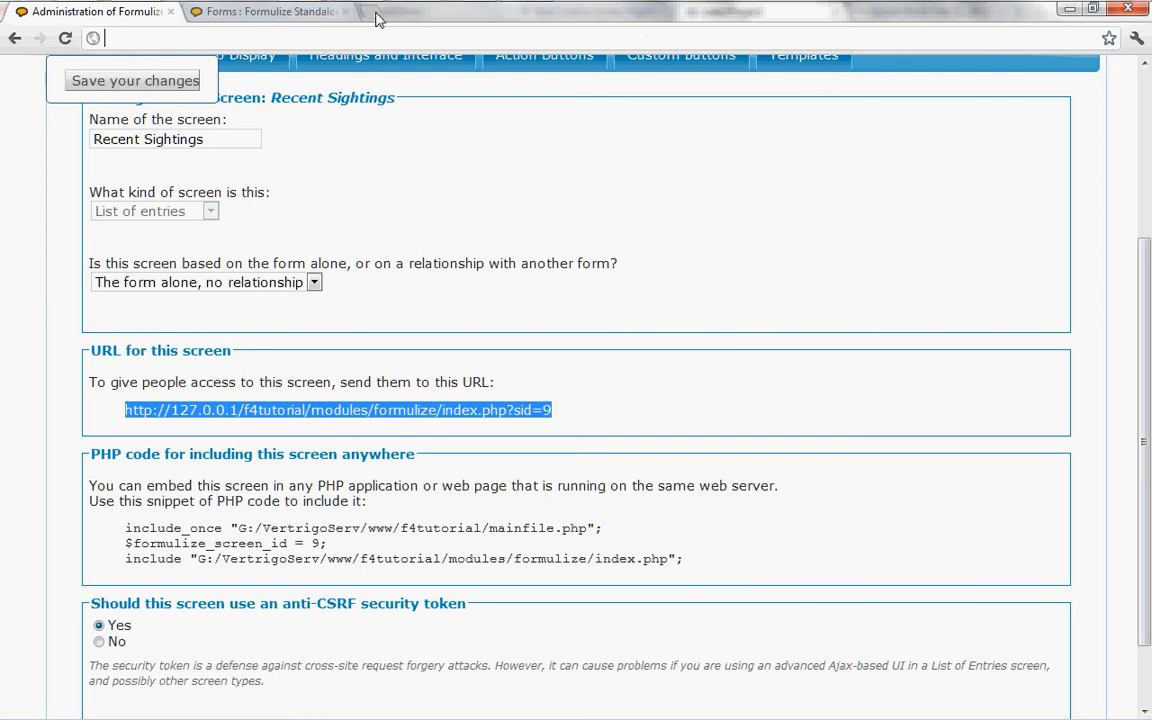
key(ctrl+v)
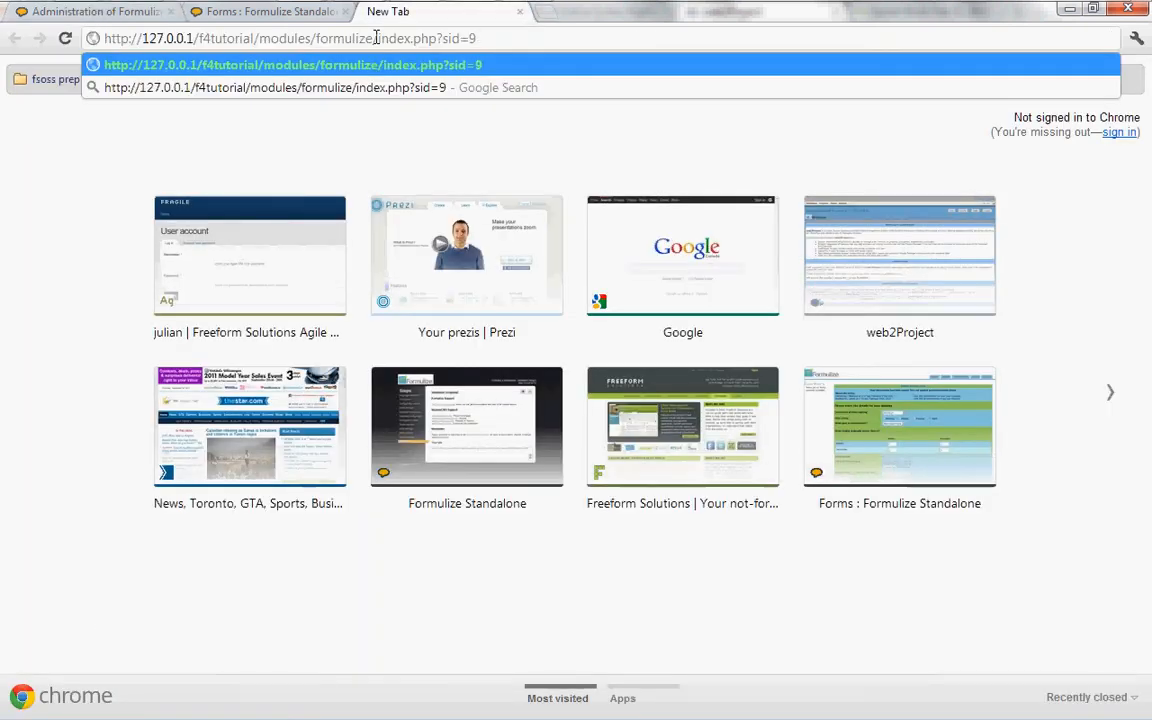
key(Return)
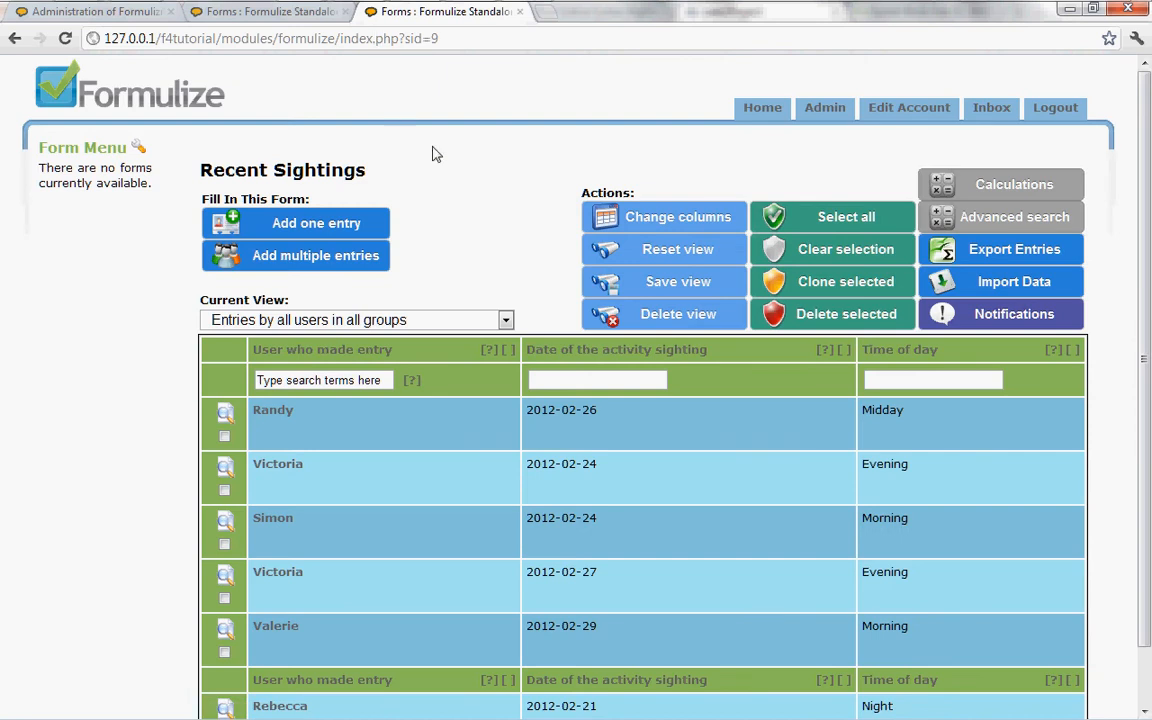
Step: Compare the Recent Sightings list page with the default Wildlife Activity Form entries page
click(267, 16)
click(407, 16)
click(303, 17)
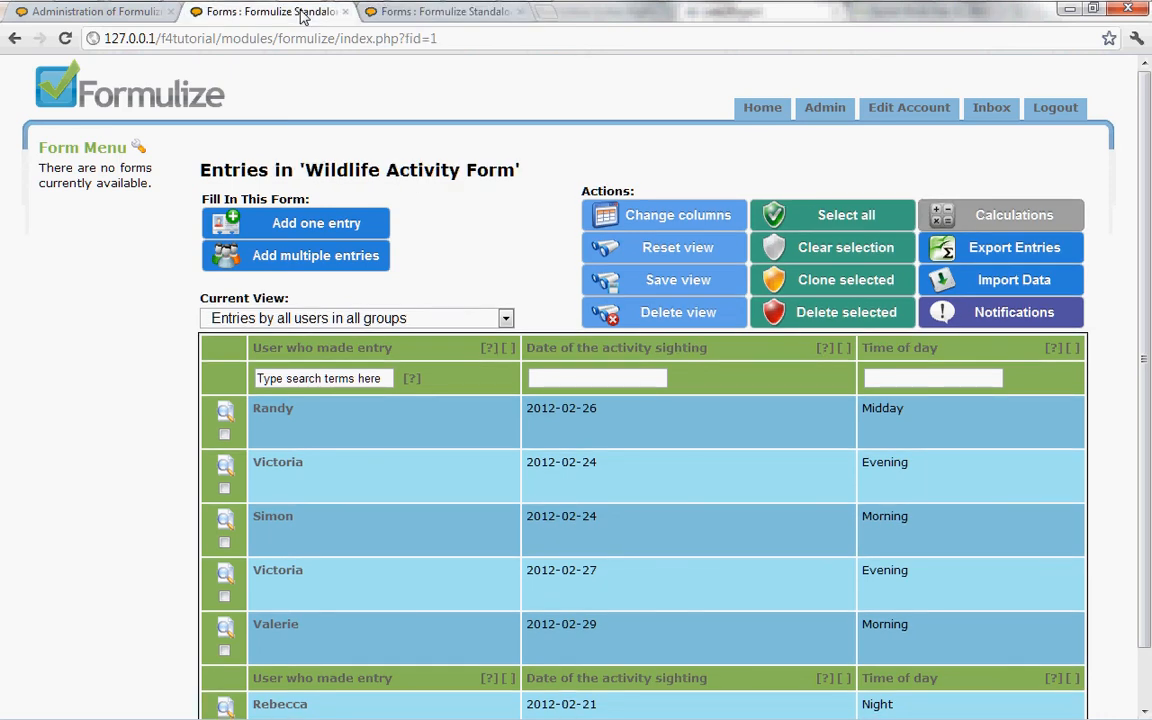
click(358, 17)
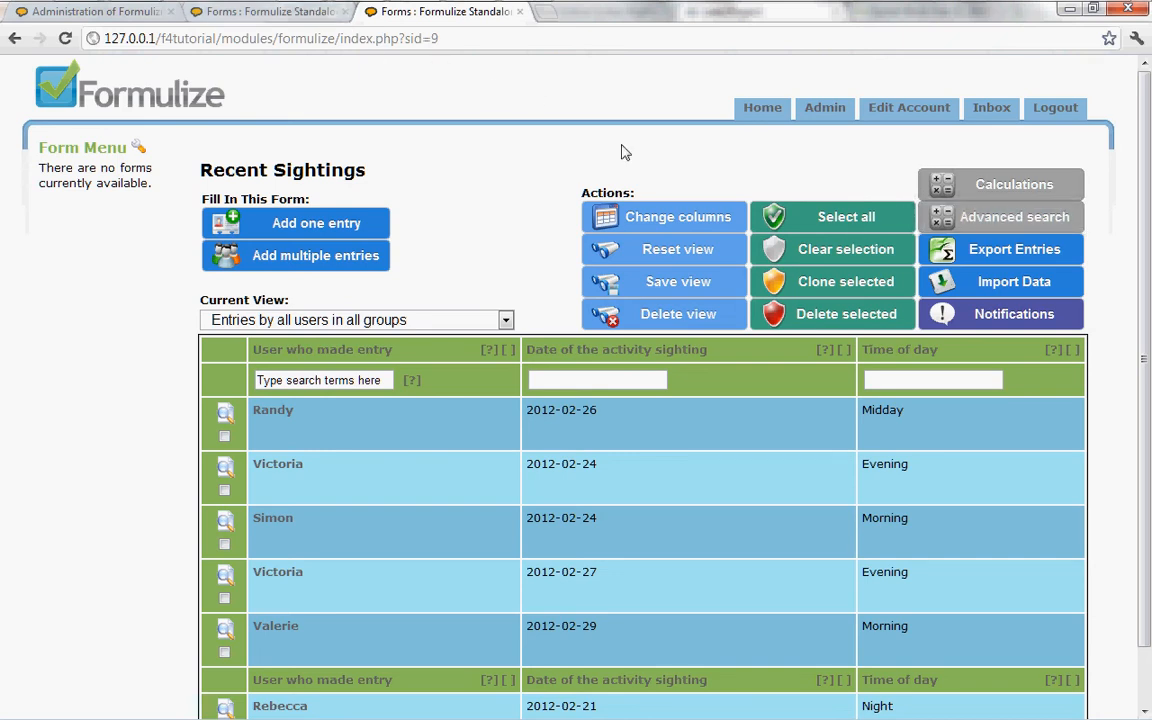
click(300, 16)
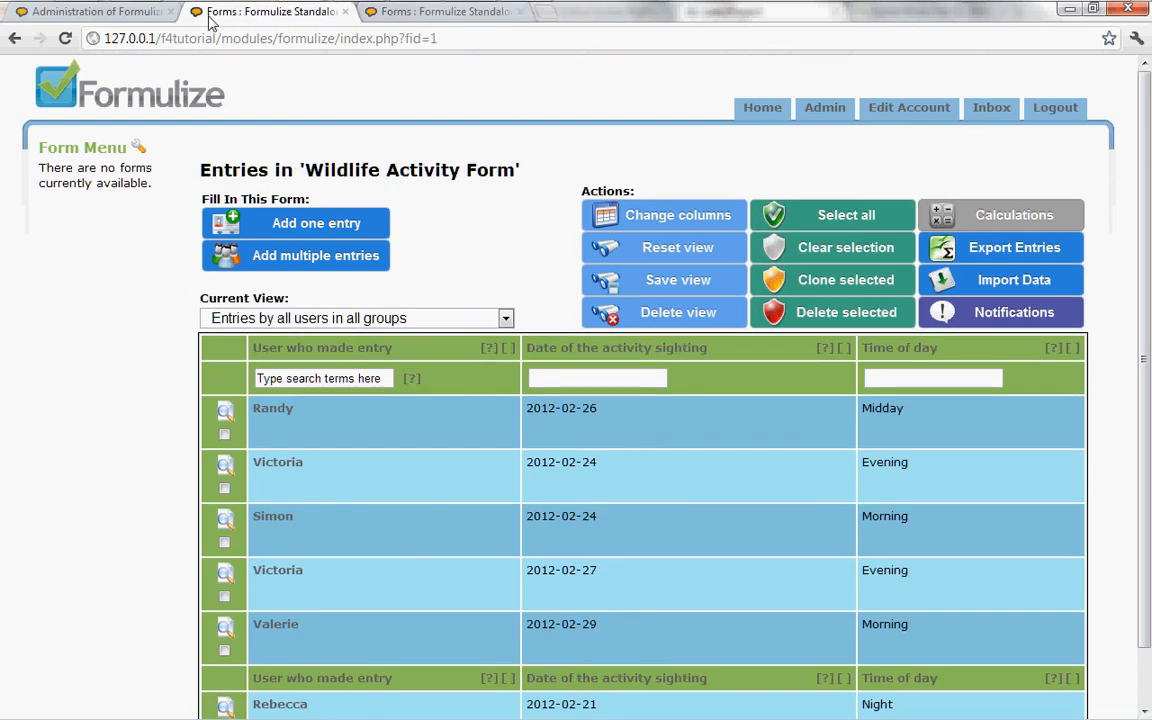
Step: Review the Recent Sightings screen's access URL, PHP embedding code and anti-CSRF security token settings in the administration page
click(141, 20)
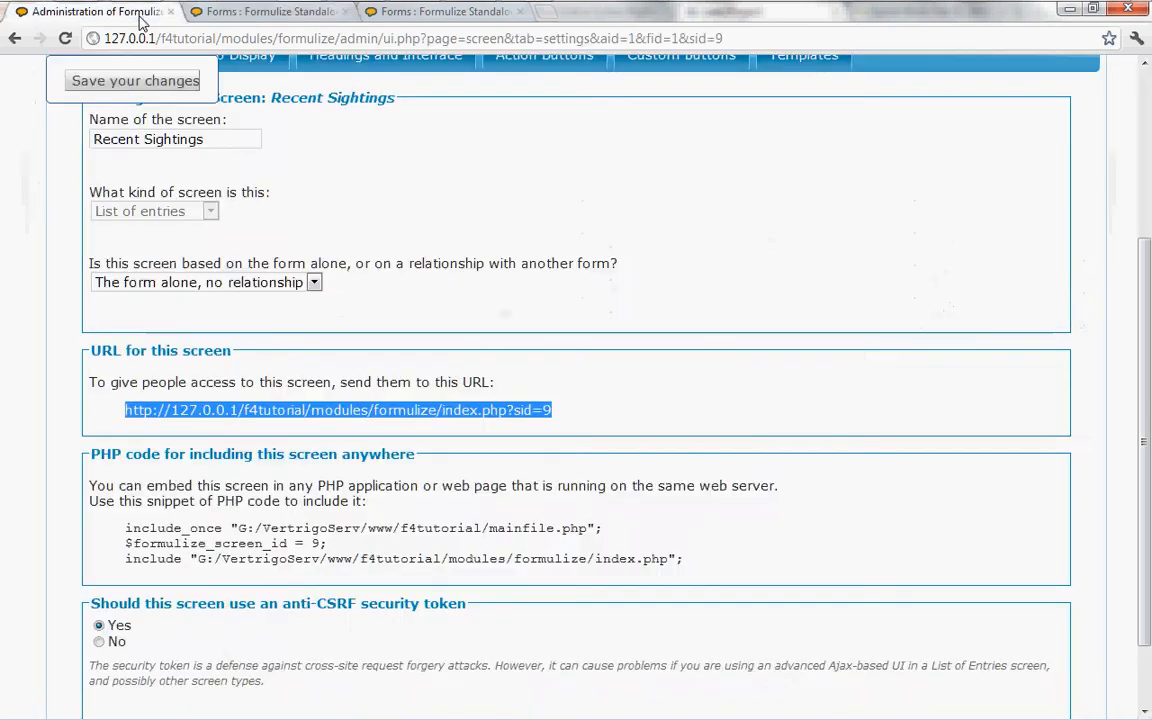
click(628, 425)
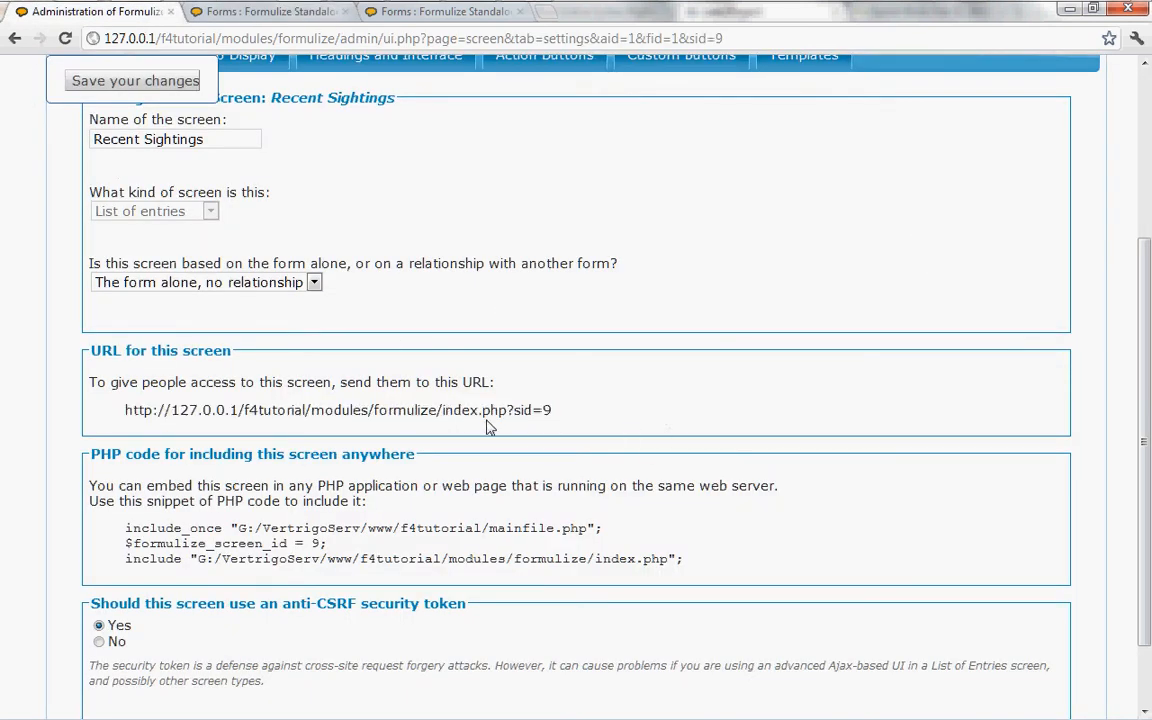
scroll(128, 494, down, 1)
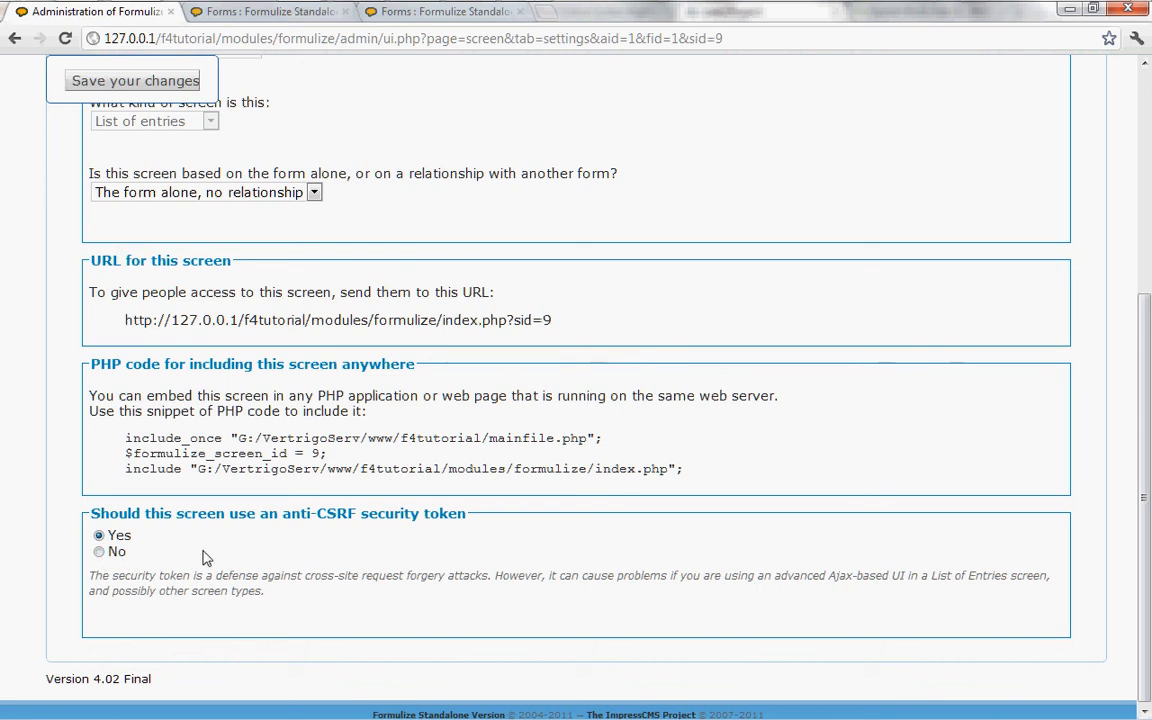
scroll(660, 550, up, 2)
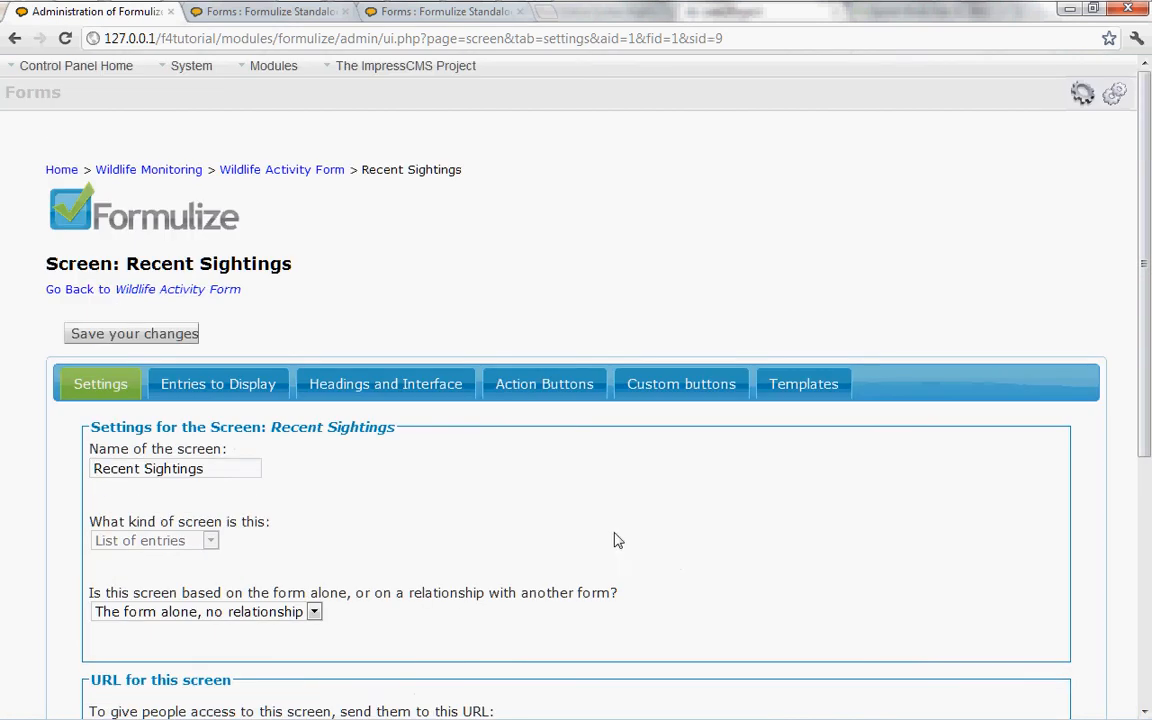
Step: Set the Recent Sightings screen's default published view to Sightings in the last 14 days
click(212, 388)
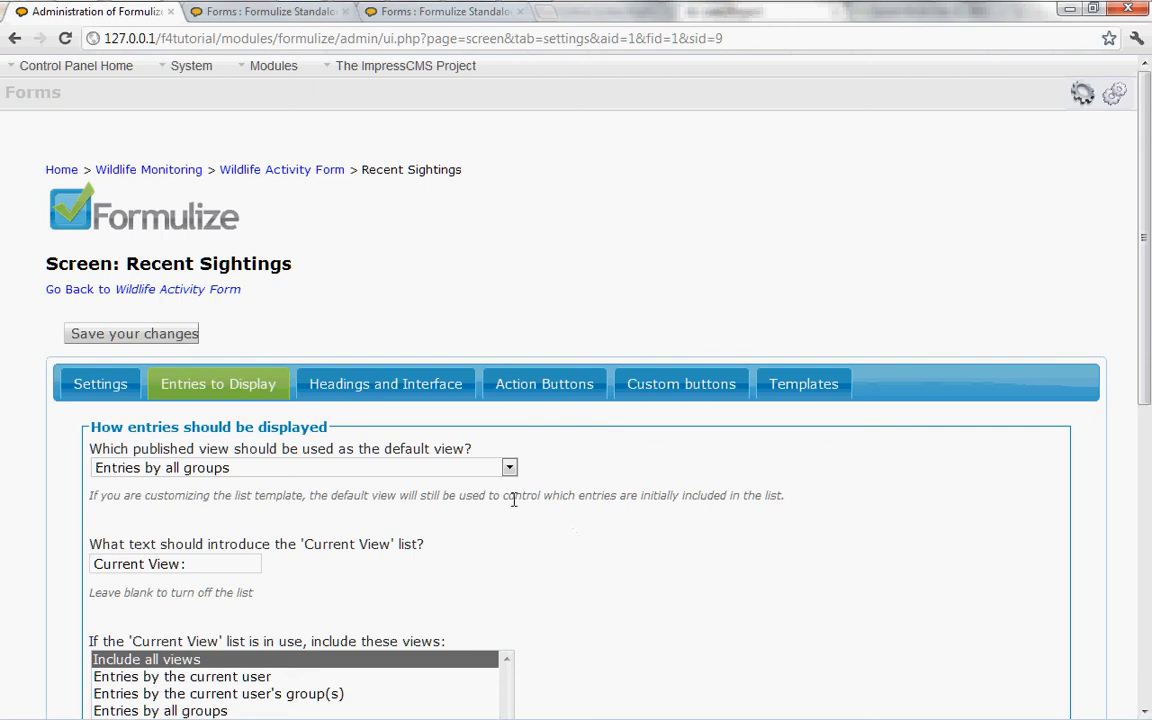
click(375, 468)
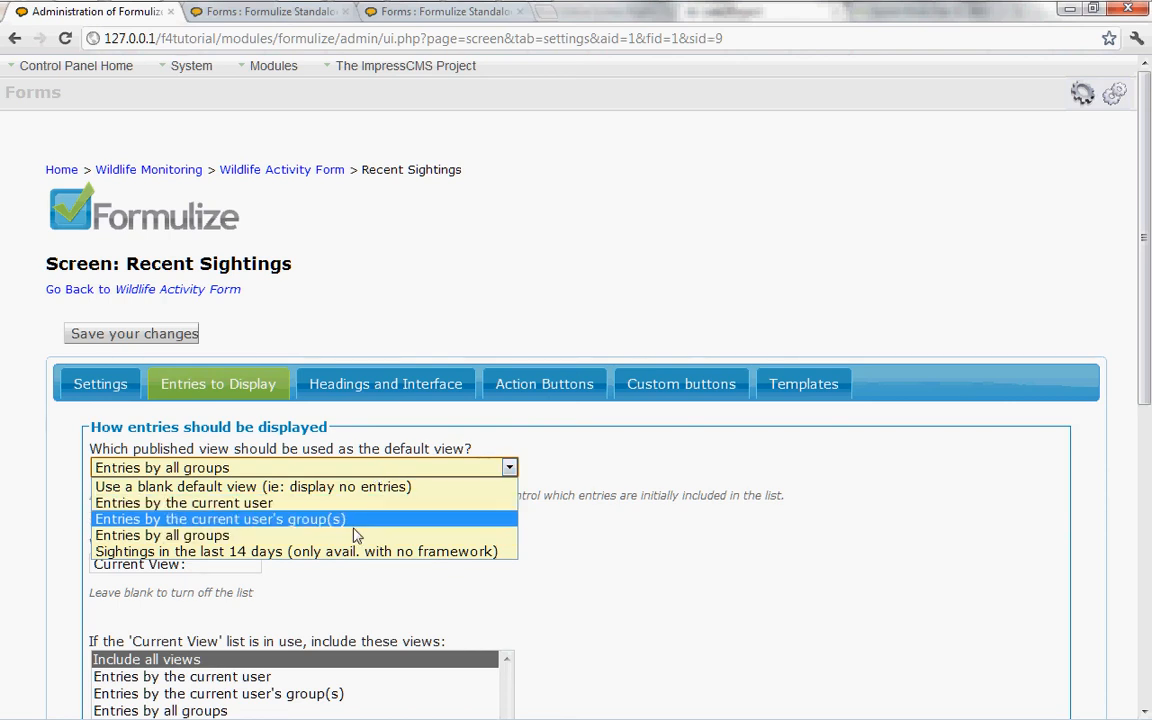
click(340, 552)
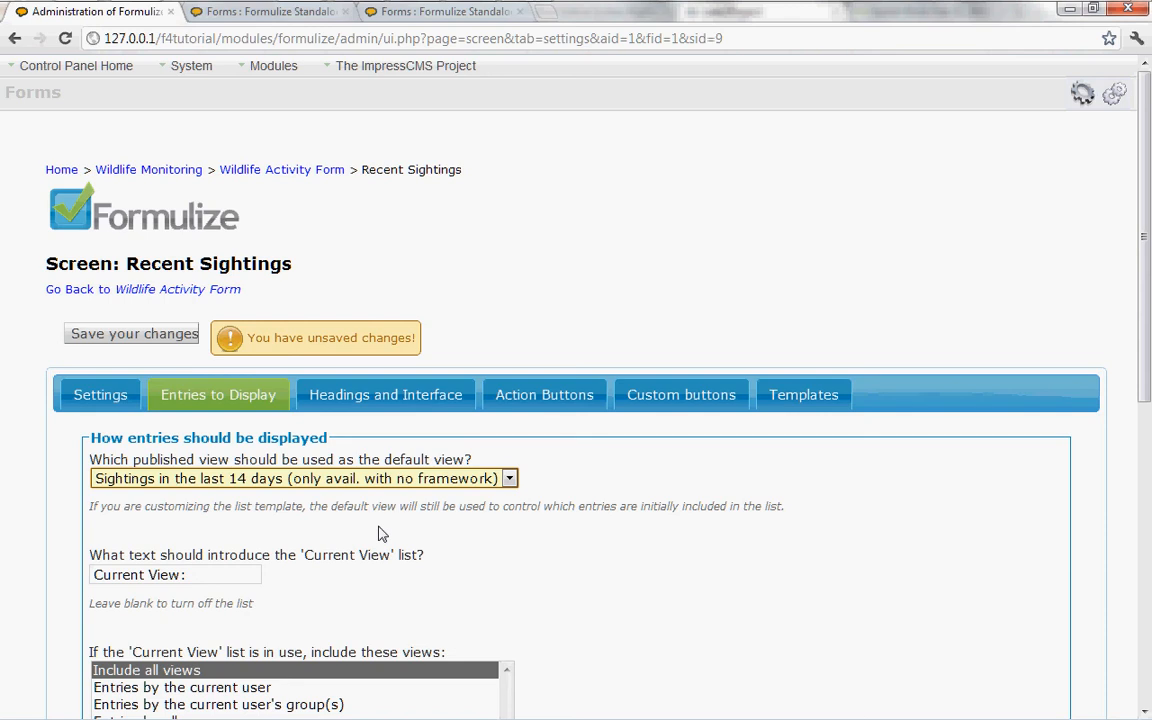
Step: Clear the text that introduces the Current View list so that the list is turned off
click(510, 598)
scroll(513, 598, down, 2)
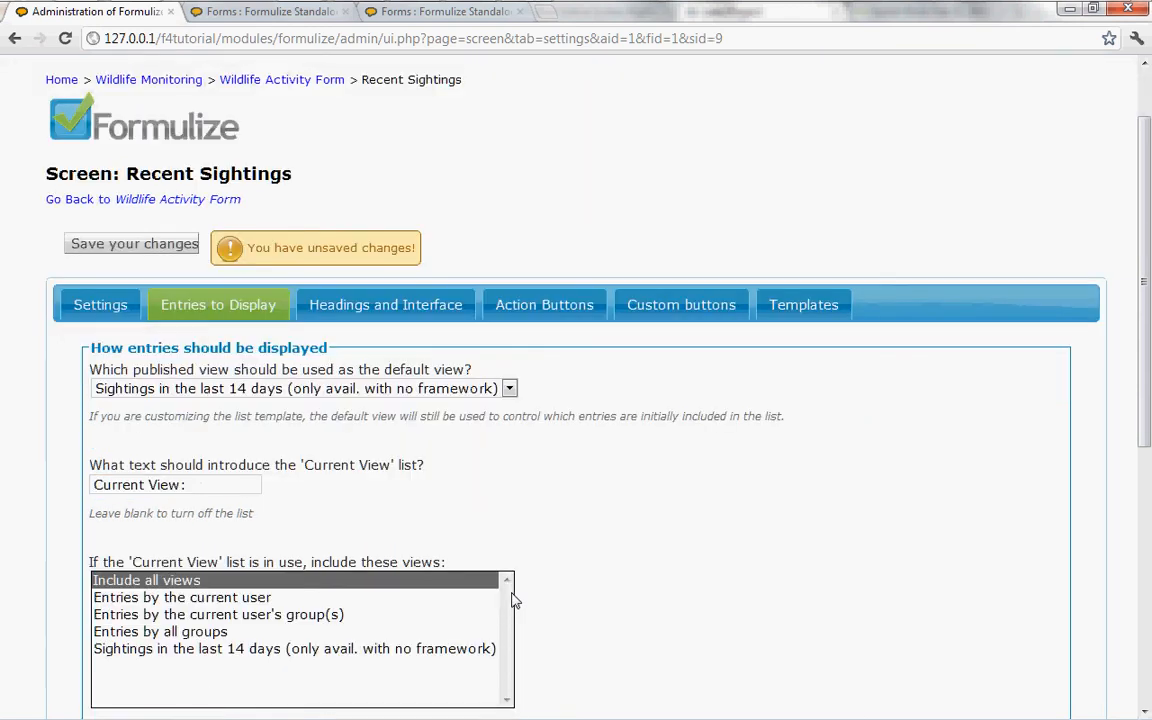
click(226, 485)
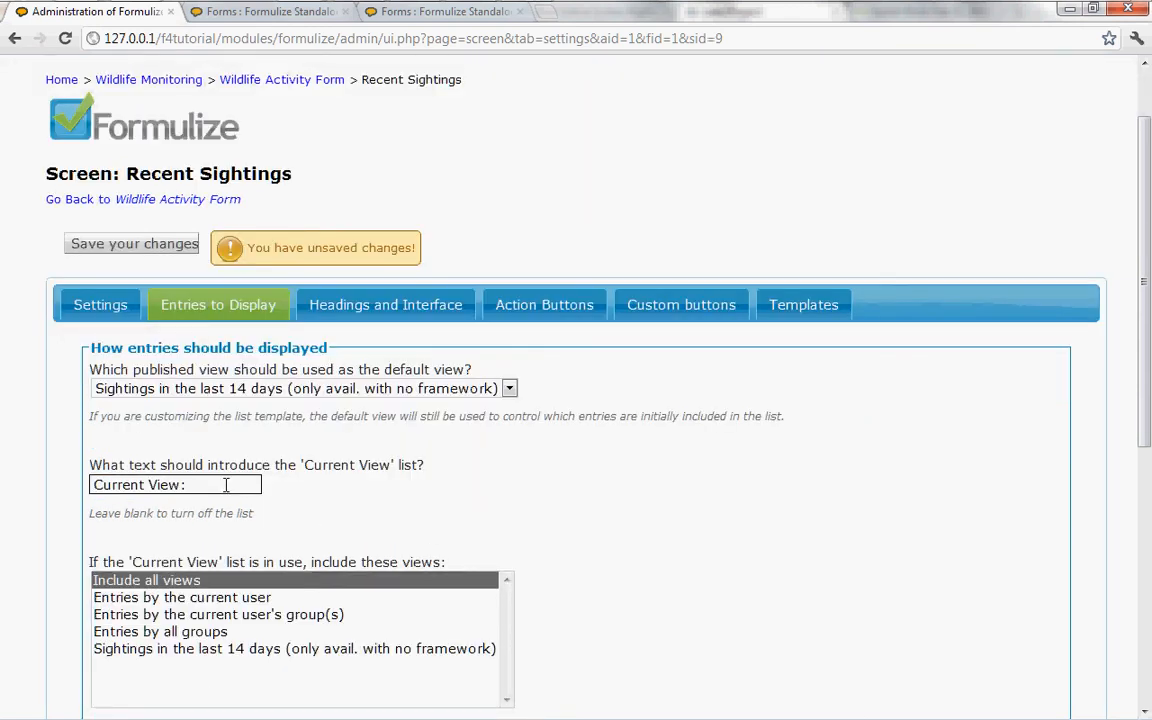
drag(226, 485, 57, 490)
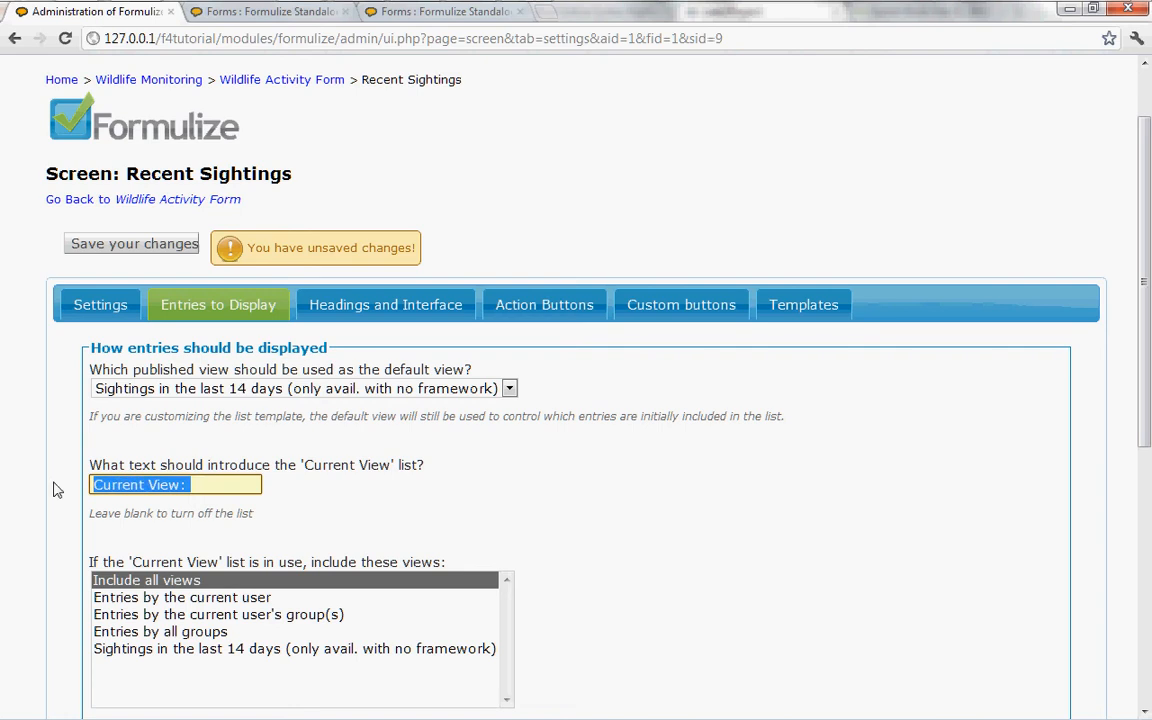
key(BackSpace)
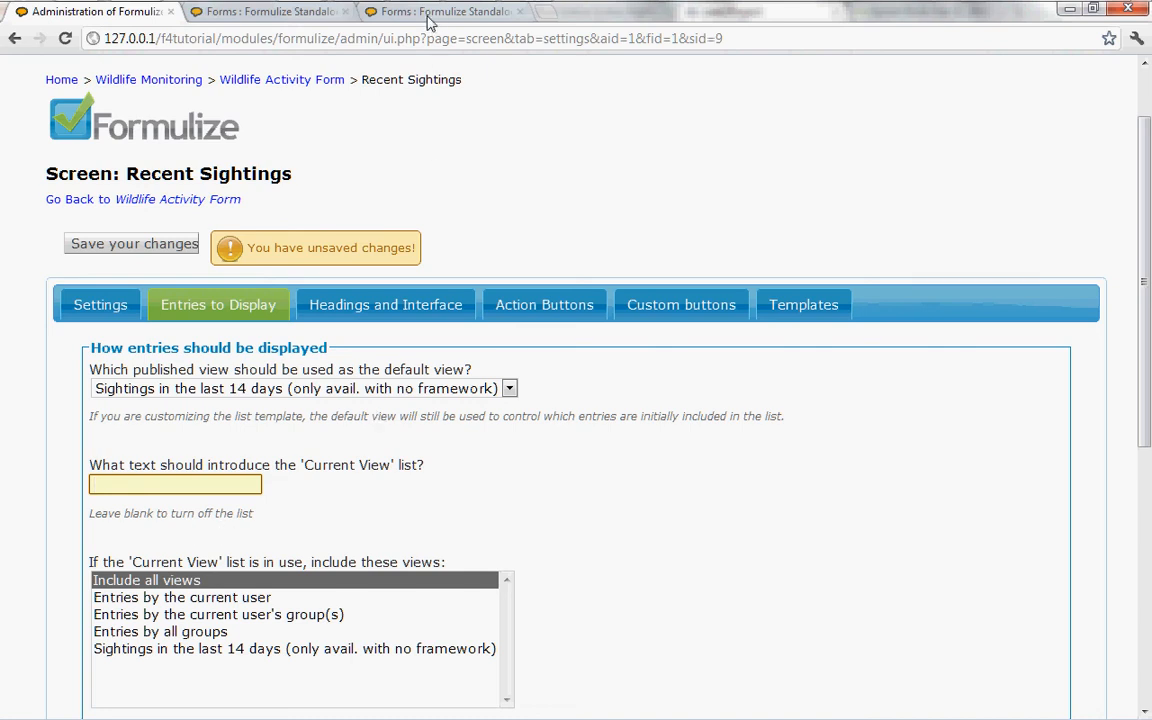
Step: Check the Current View list on the Recent Sightings page, and review the default view choices and remaining entry display options
click(385, 15)
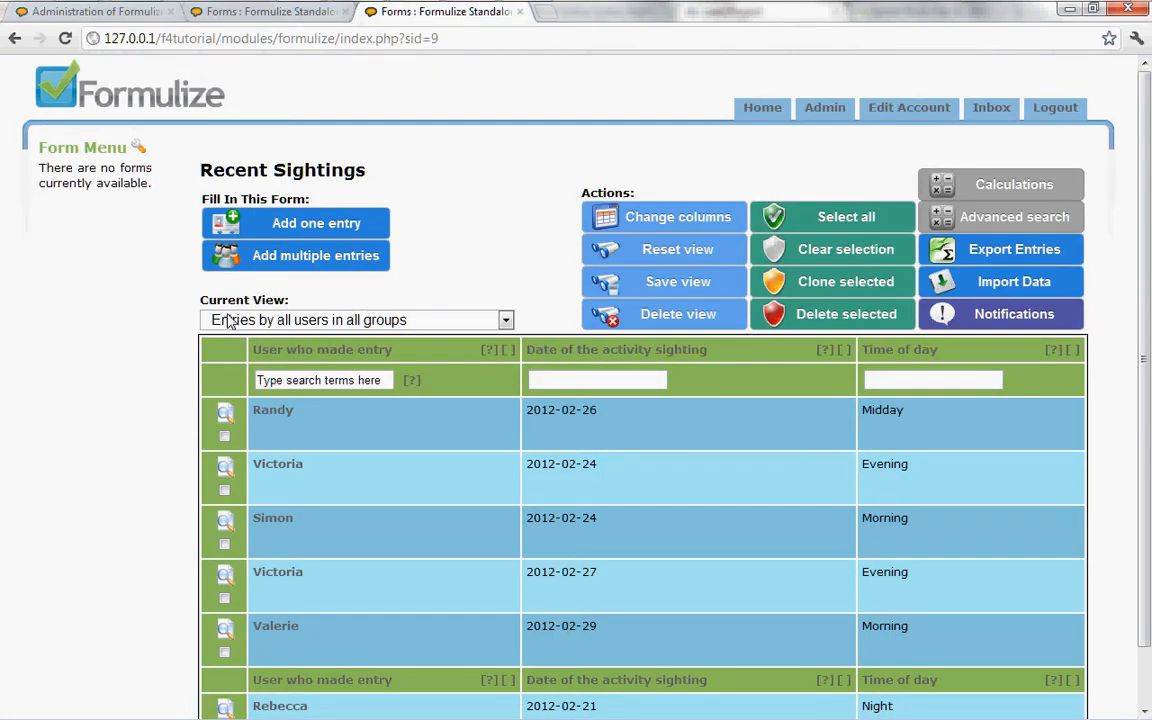
click(126, 20)
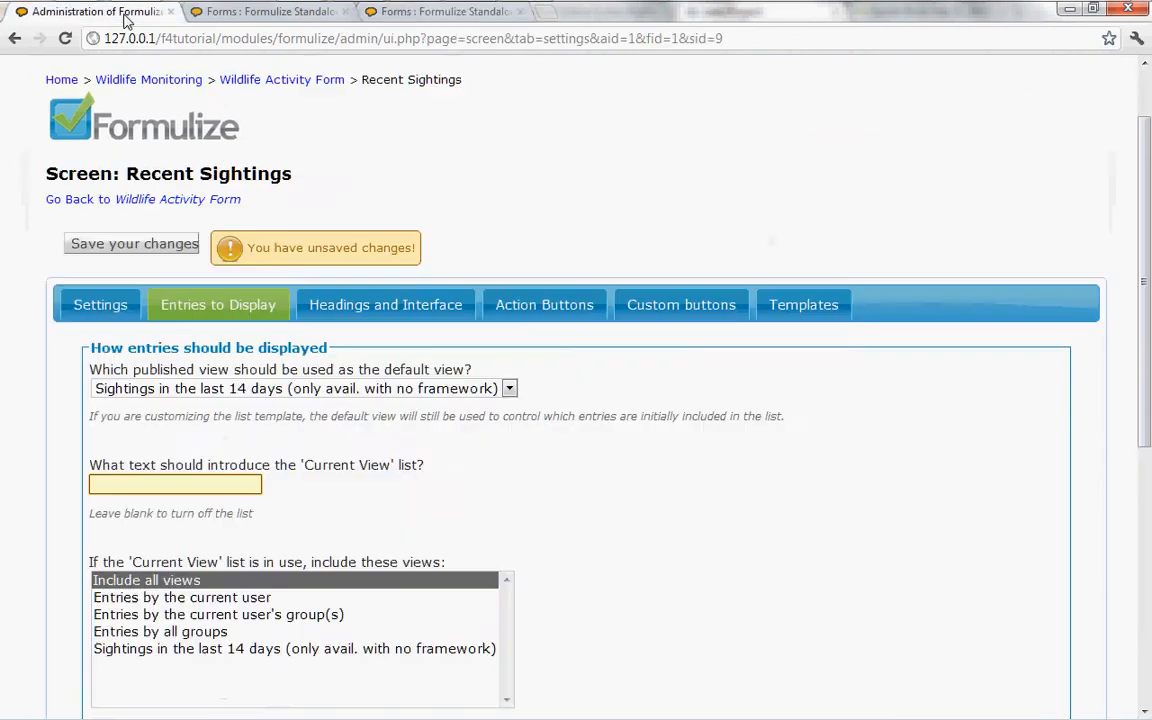
click(268, 391)
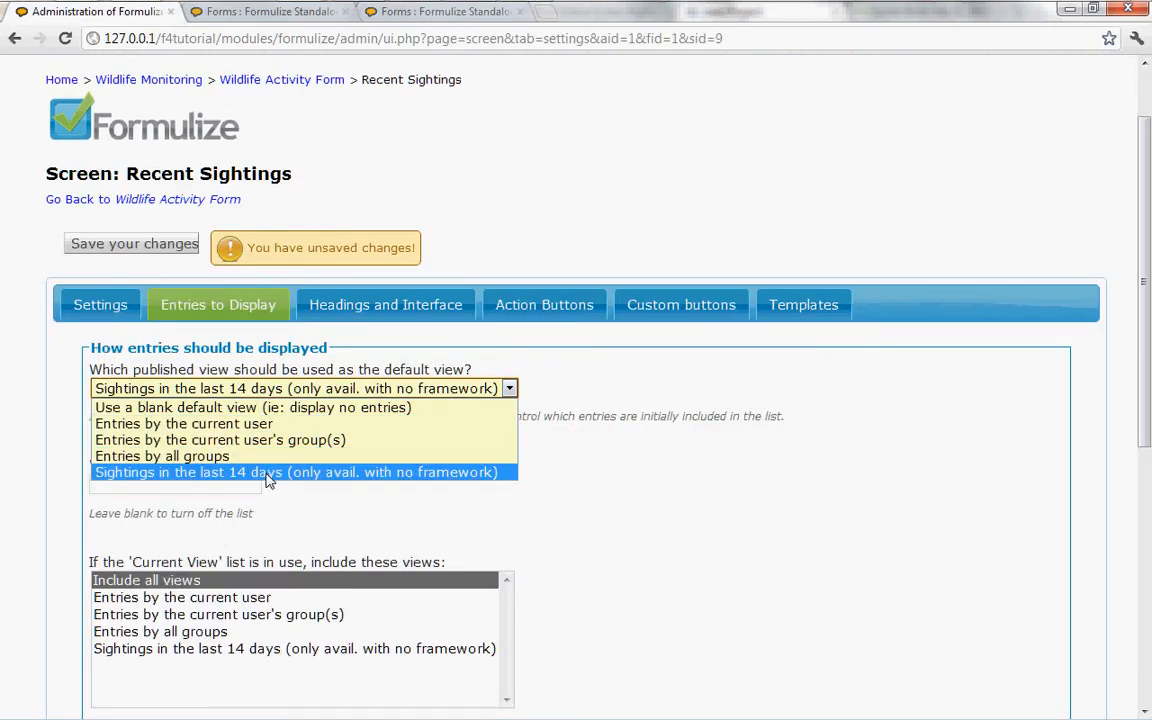
click(583, 395)
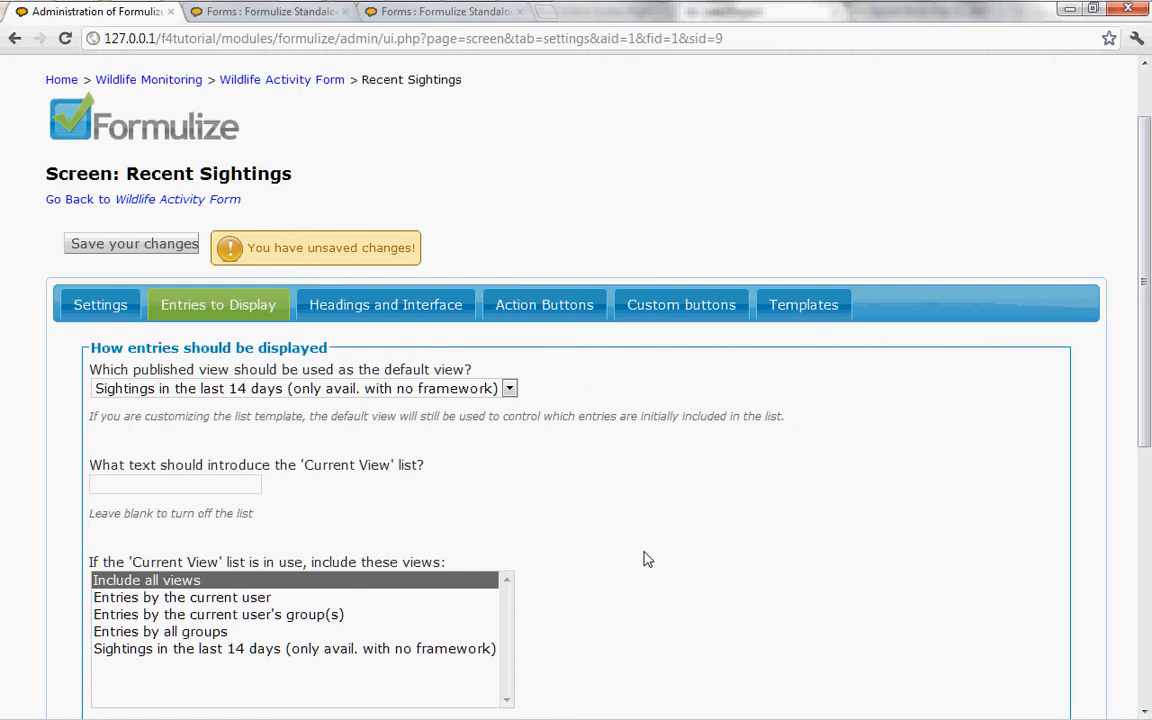
scroll(641, 565, down, 3)
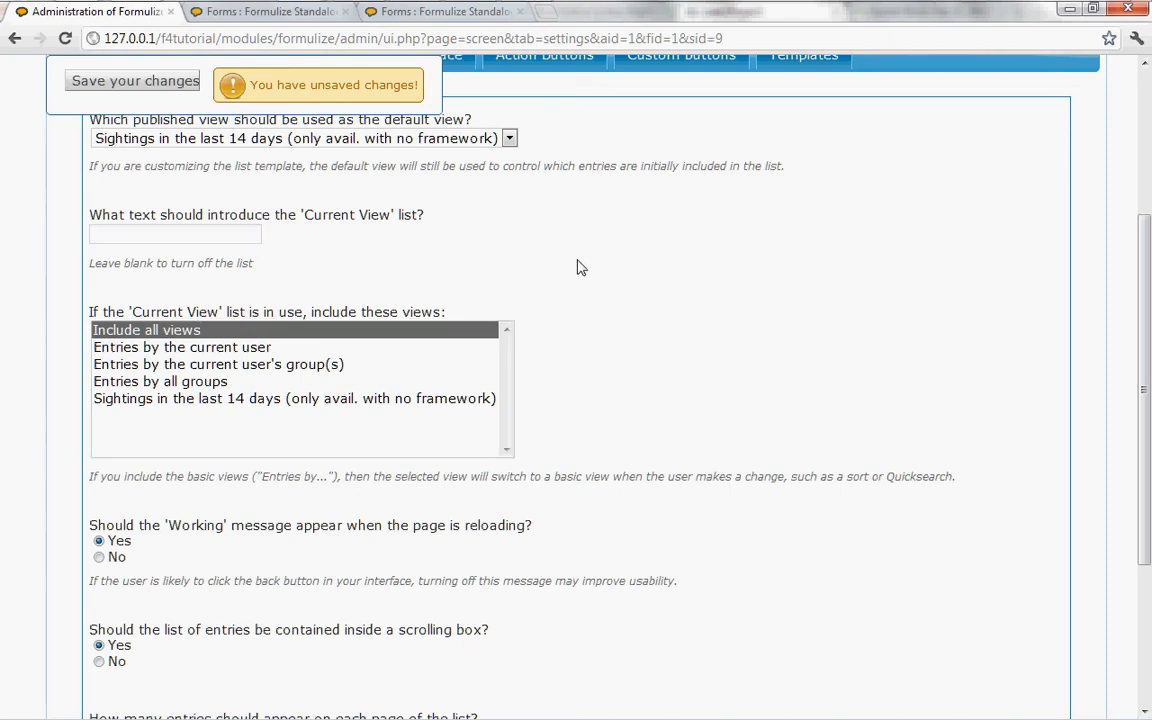
scroll(598, 390, down, 2)
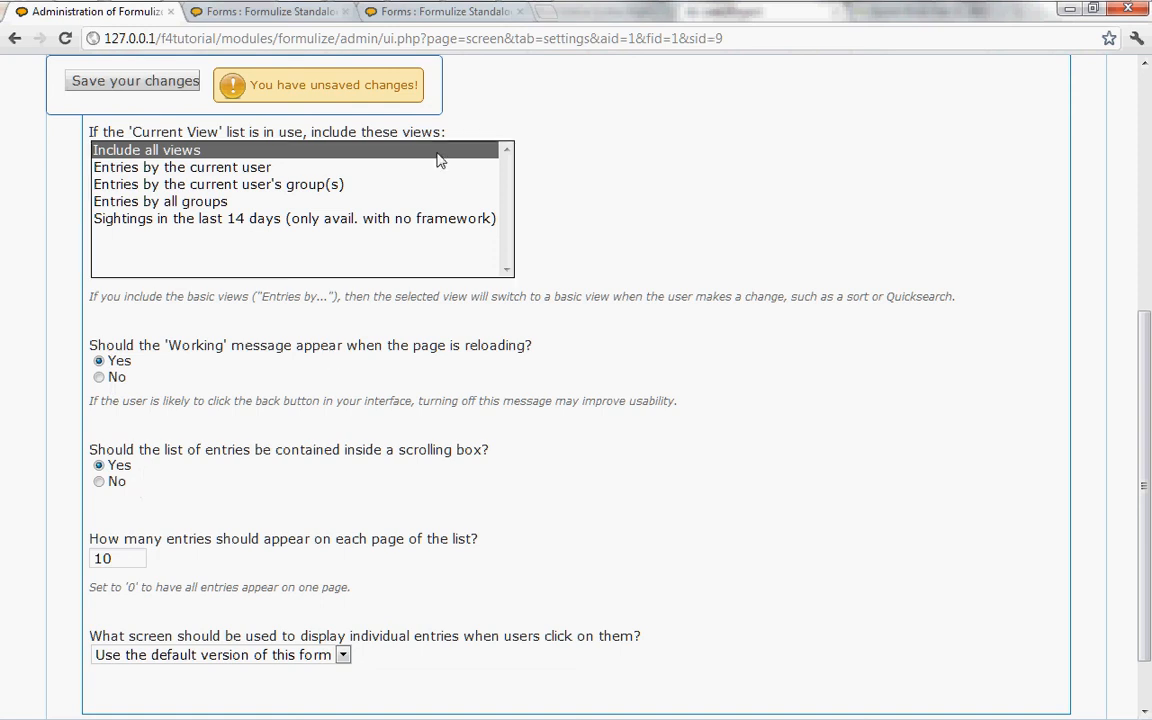
Step: Add the Total animals and Photo of the animal(s) columns to the Recent Sightings list
click(400, 12)
scroll(845, 428, down, 1)
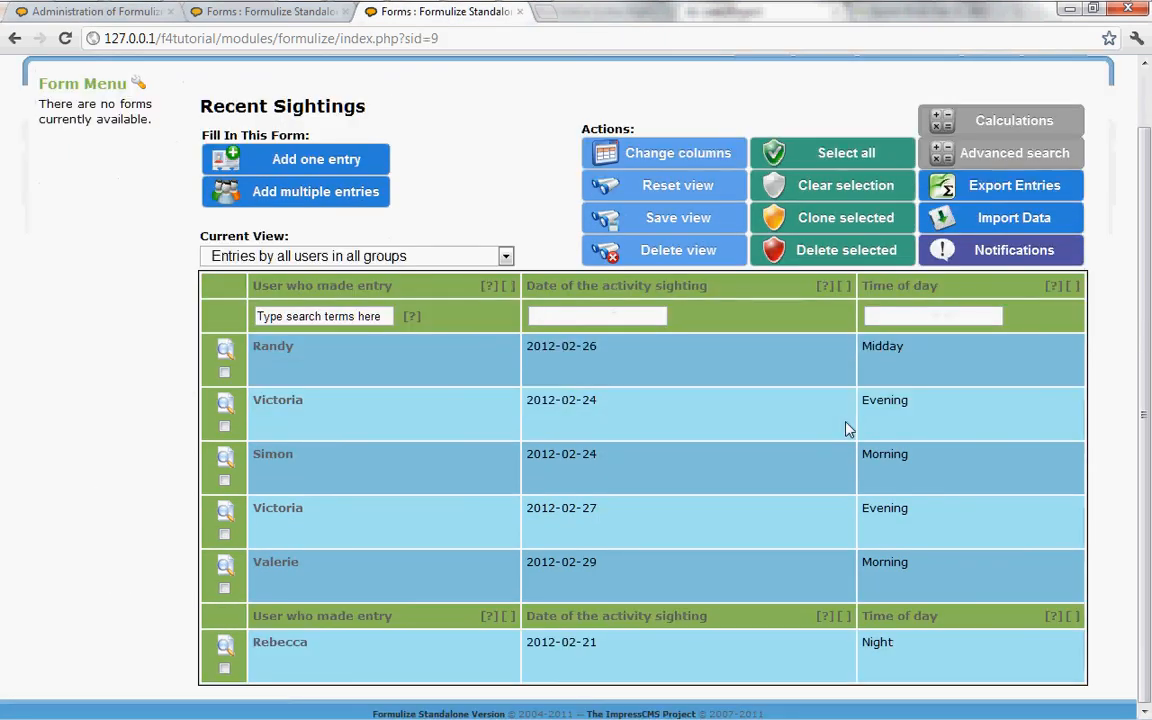
click(660, 155)
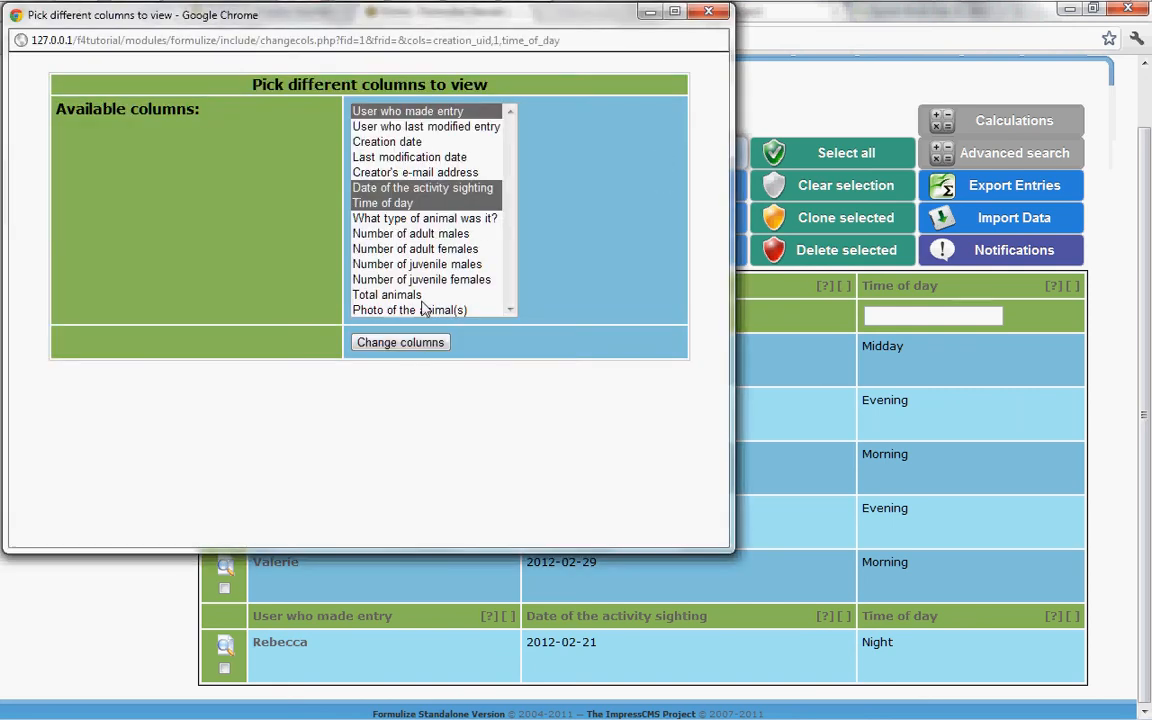
ctrl+click(405, 295)
ctrl+click(418, 310)
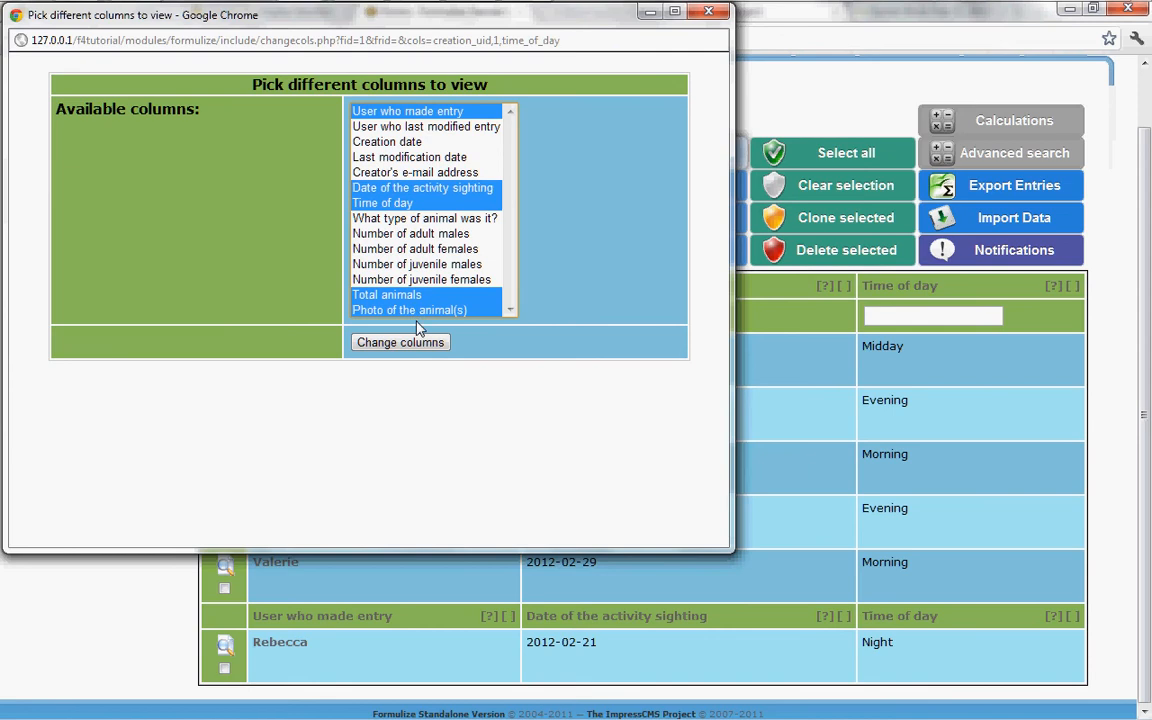
click(403, 346)
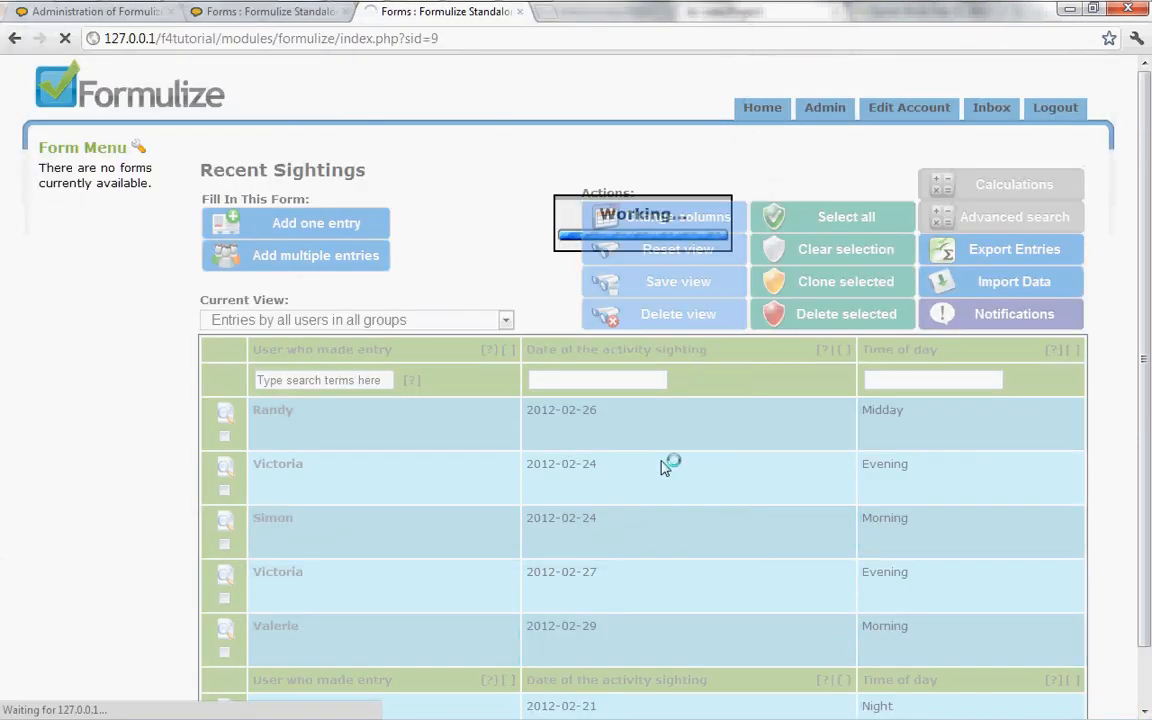
scroll(703, 467, down, 2)
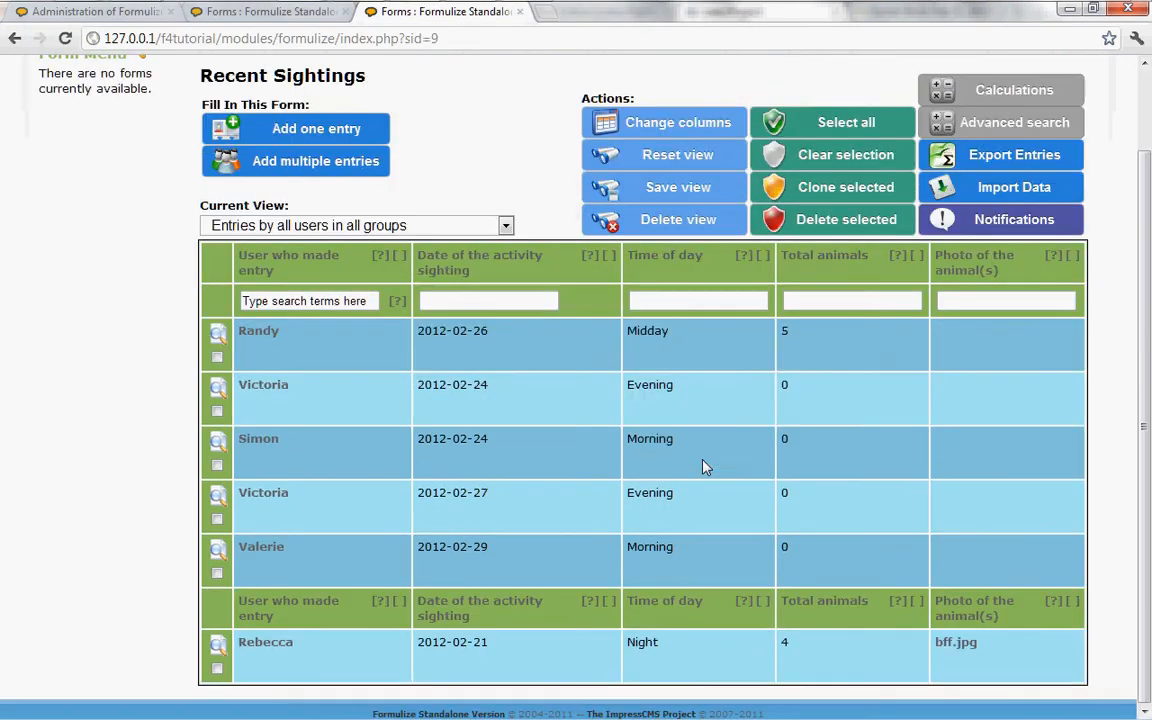
Step: Add the What type of animal was it? and Creation date columns to the list, and inspect its scrolling box
click(645, 121)
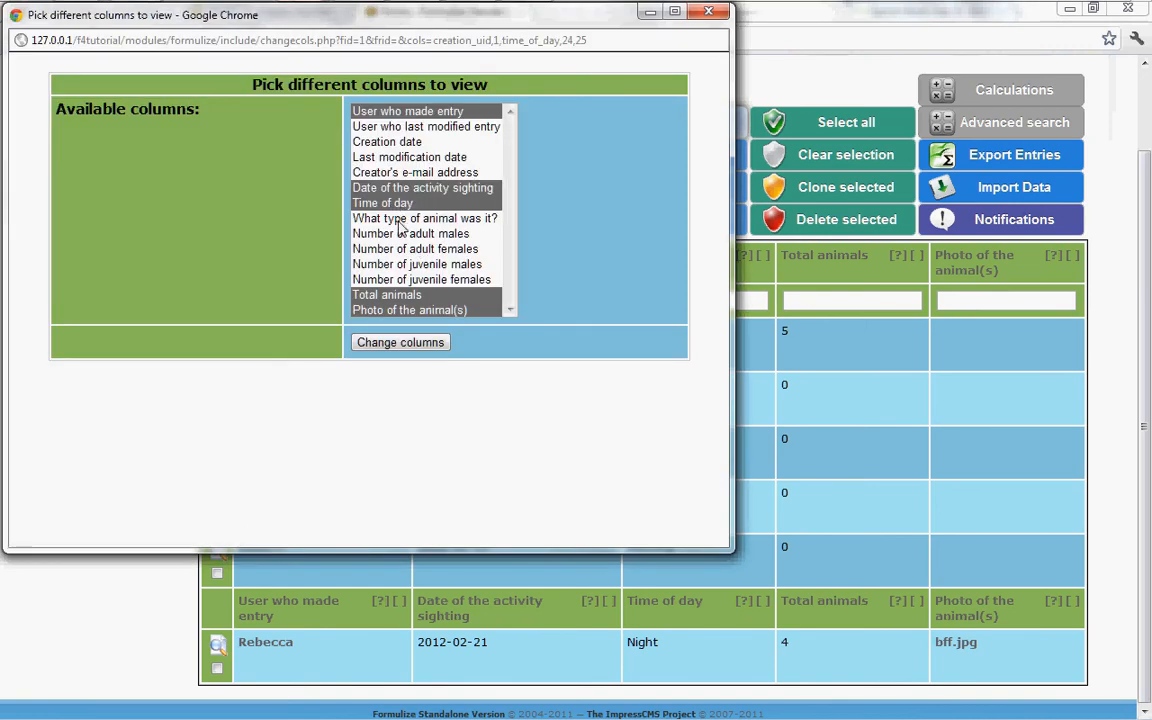
ctrl+click(398, 220)
ctrl+click(358, 141)
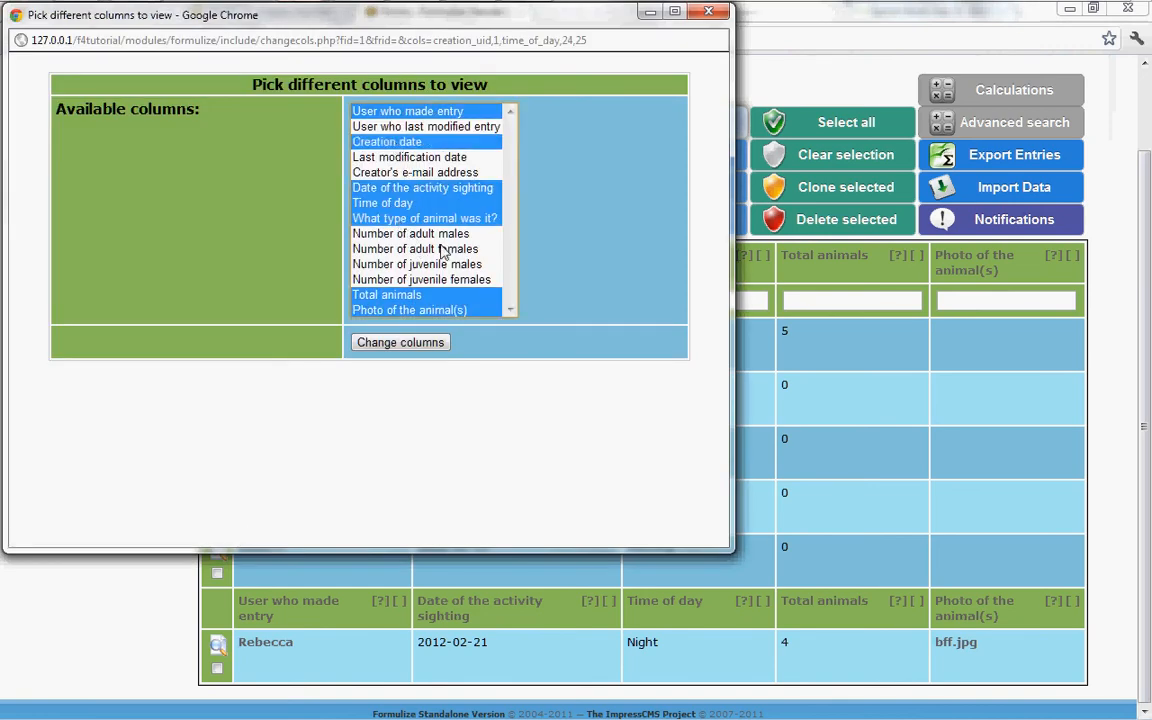
click(400, 342)
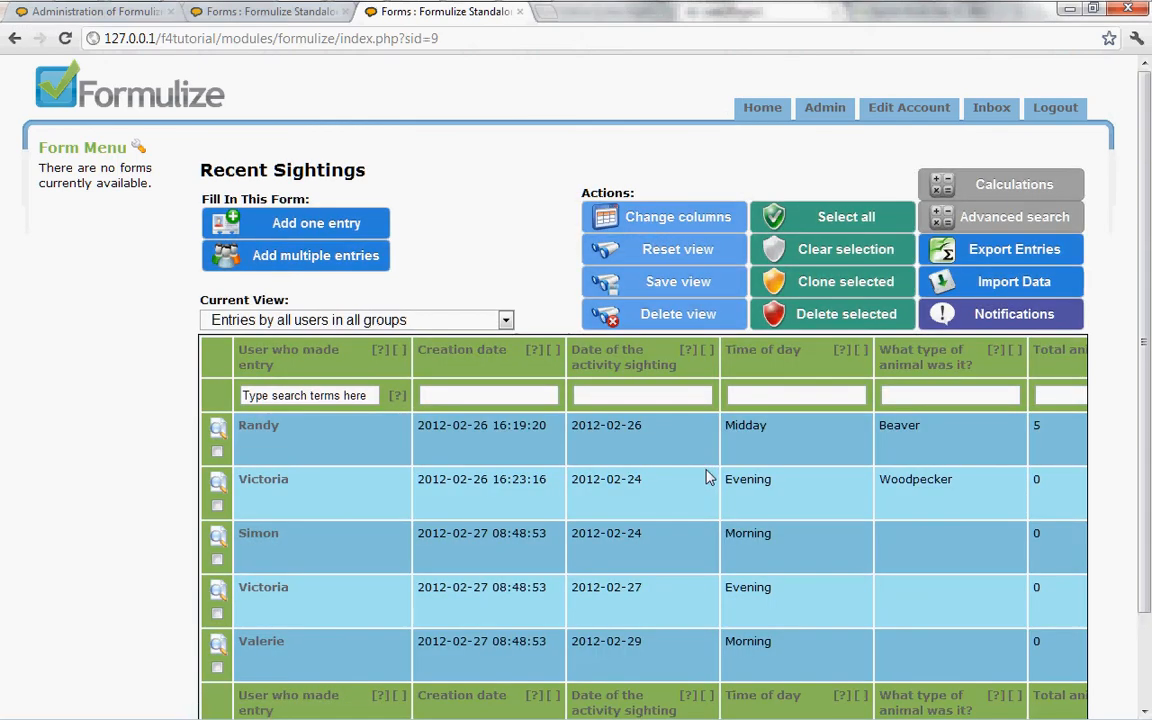
scroll(706, 479, down, 1)
drag(360, 686, 314, 679)
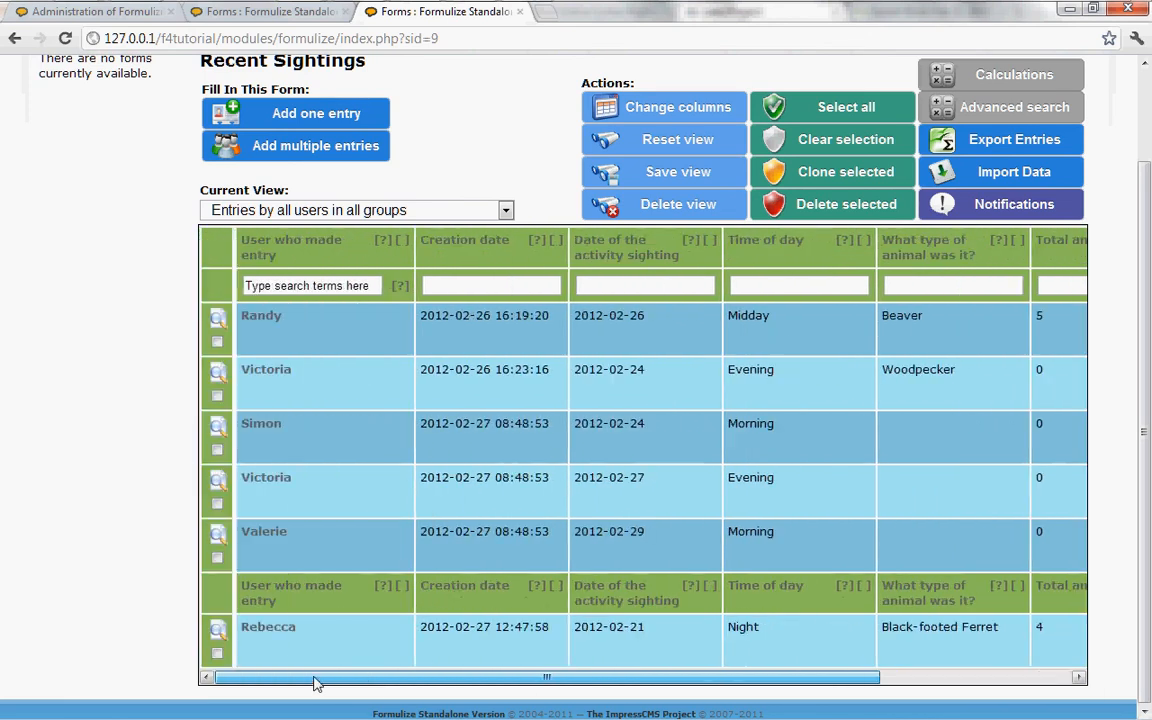
Step: Set the list of entries not to be contained inside a scrolling box, and save the Recent Sightings screen's changes
click(290, 12)
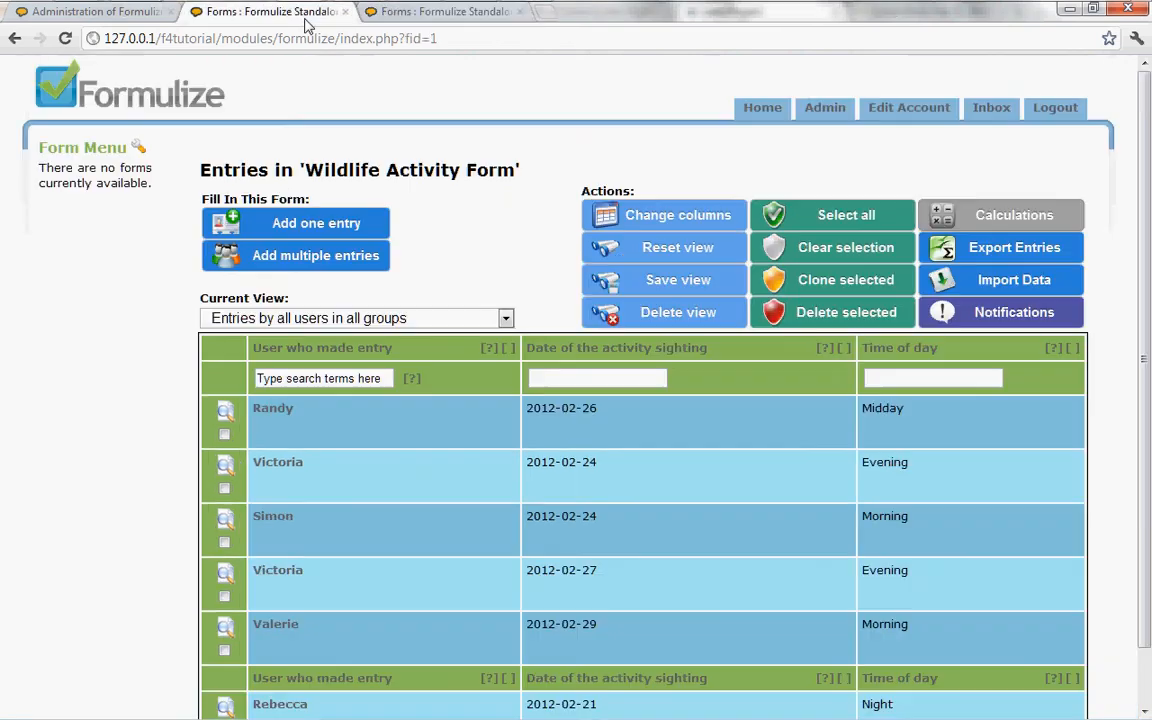
click(128, 15)
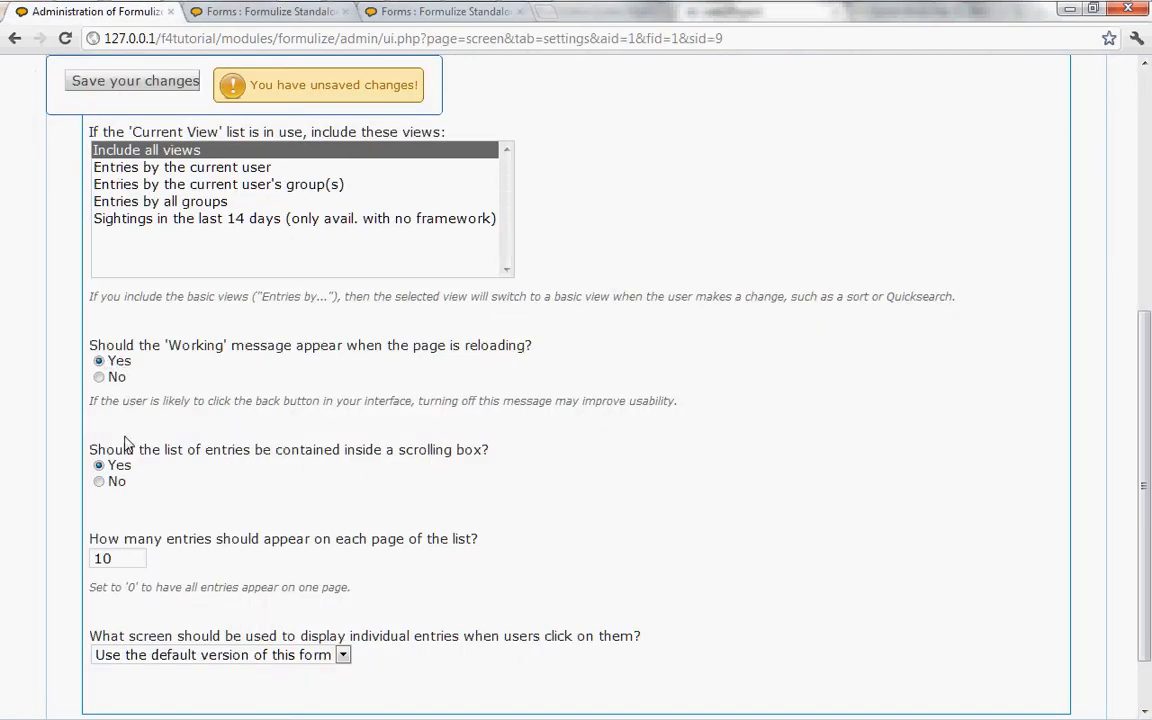
click(99, 481)
click(131, 558)
scroll(398, 588, up, 3)
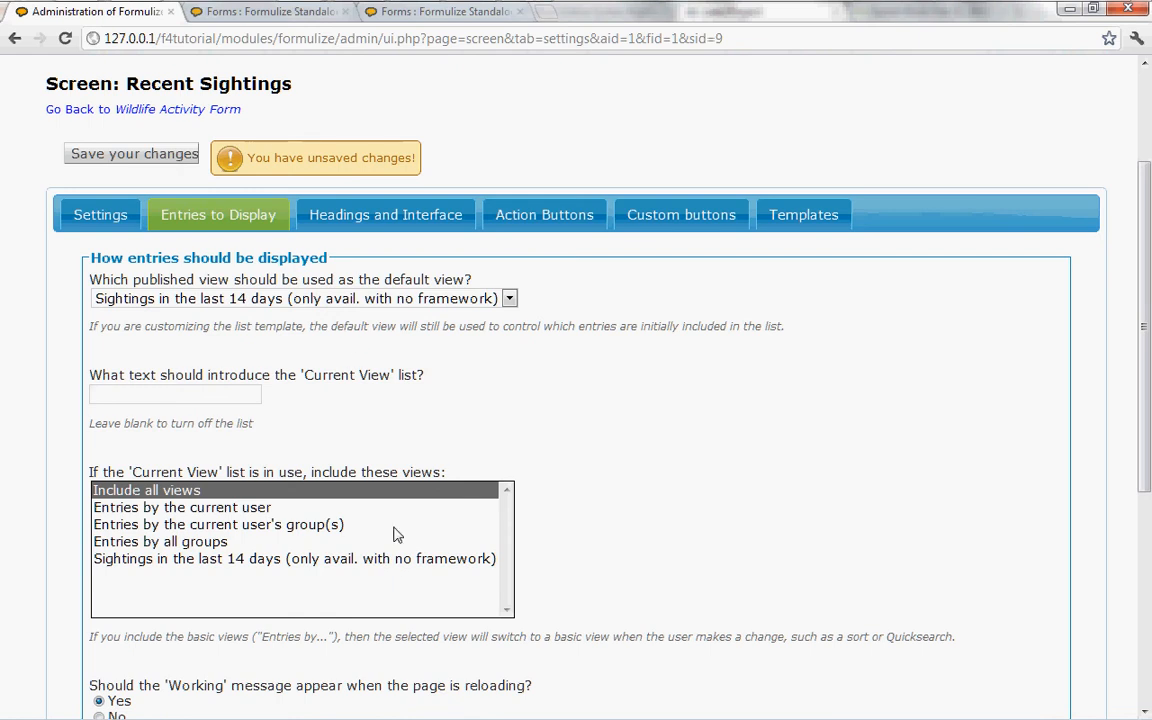
click(135, 155)
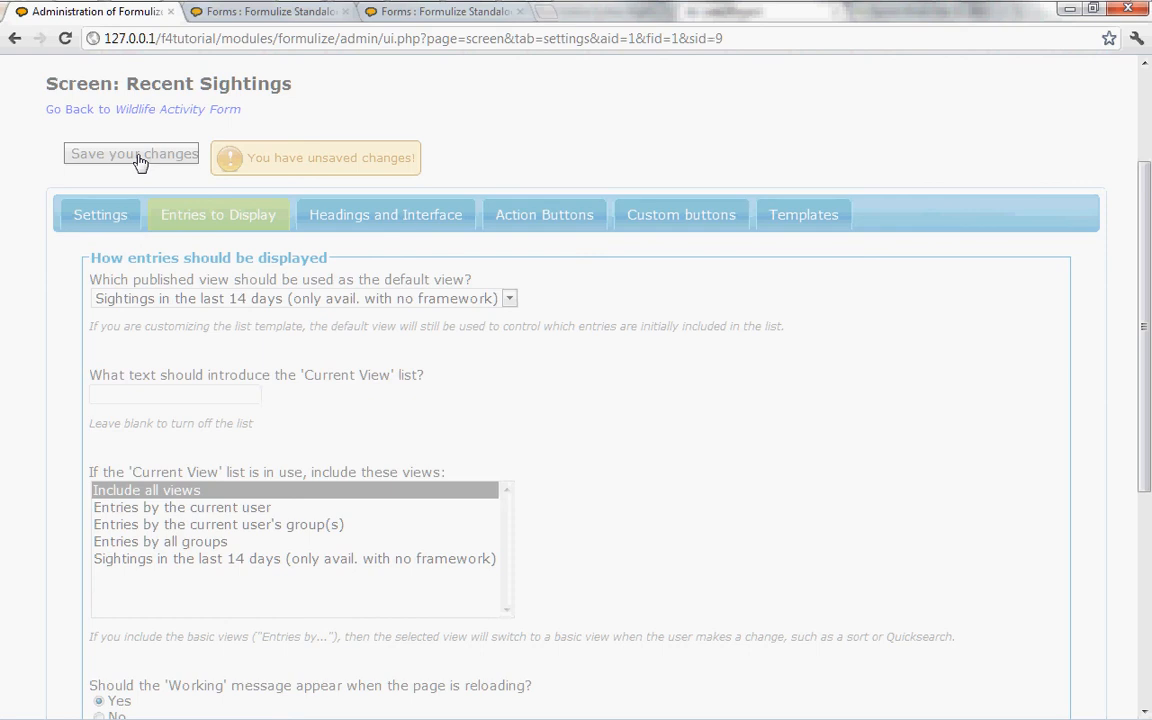
Step: Reload the Recent Sightings page to view the list with the saved display settings
click(382, 12)
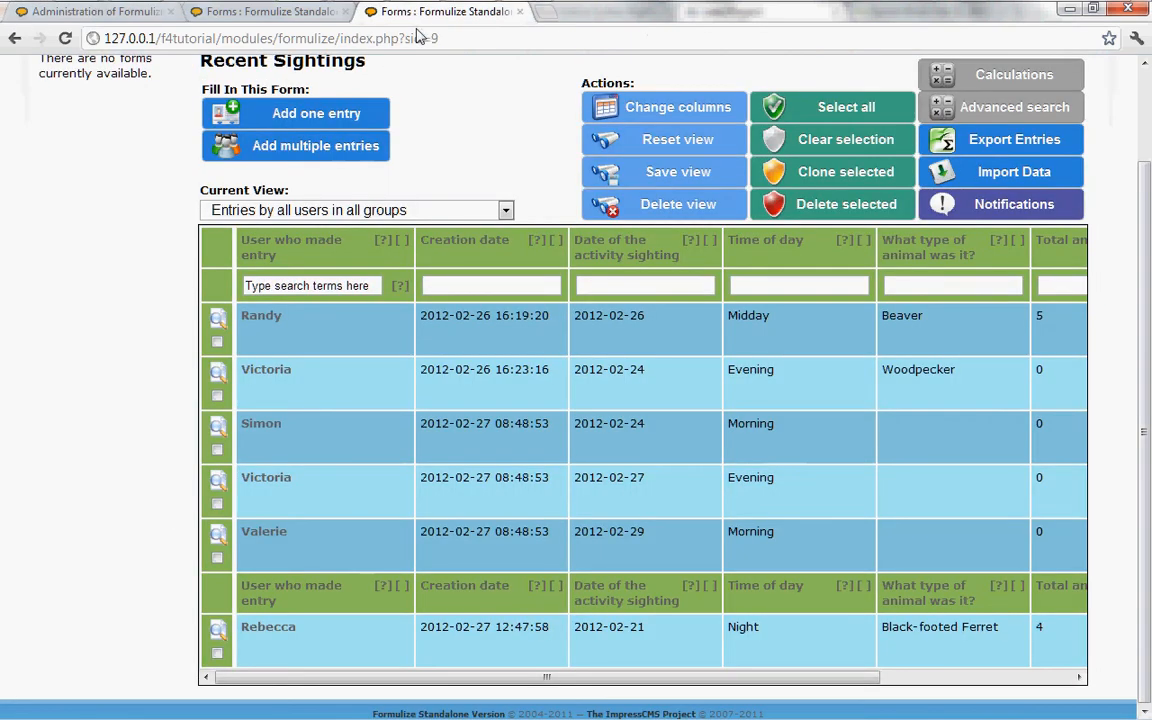
scroll(442, 110, up, 2)
click(65, 38)
click(600, 430)
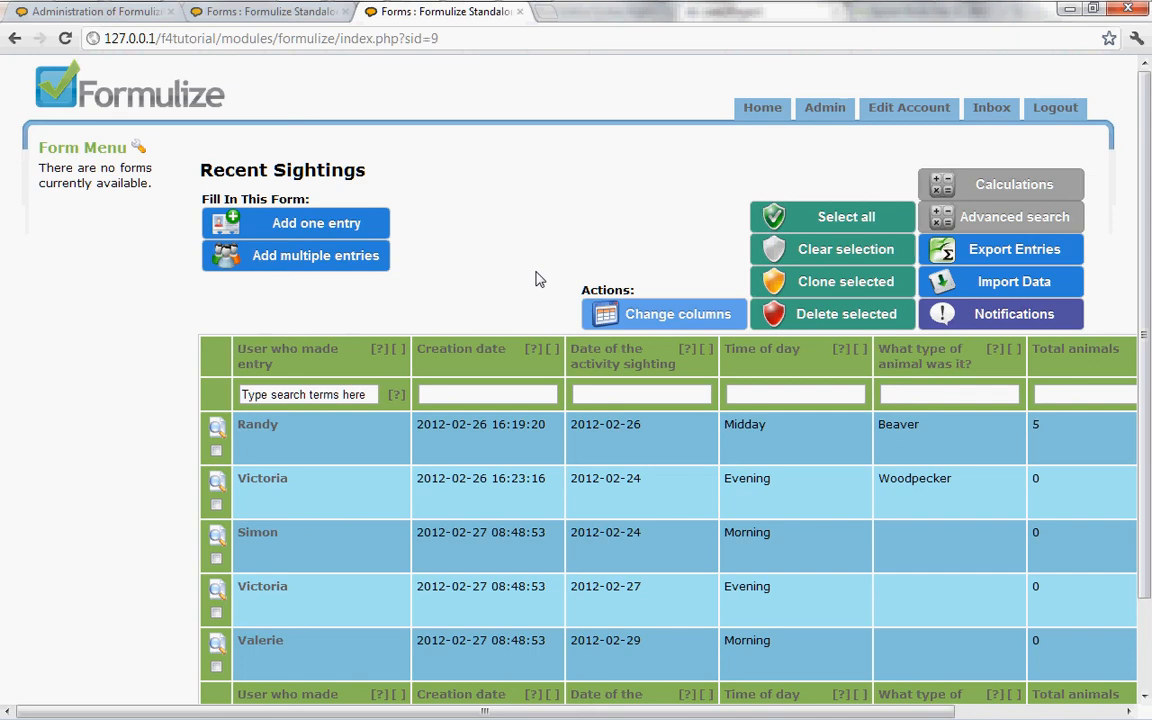
Step: Examine the Recent Sightings list across all its entries and columns, including Photo of the animal(s)
scroll(535, 279, down, 2)
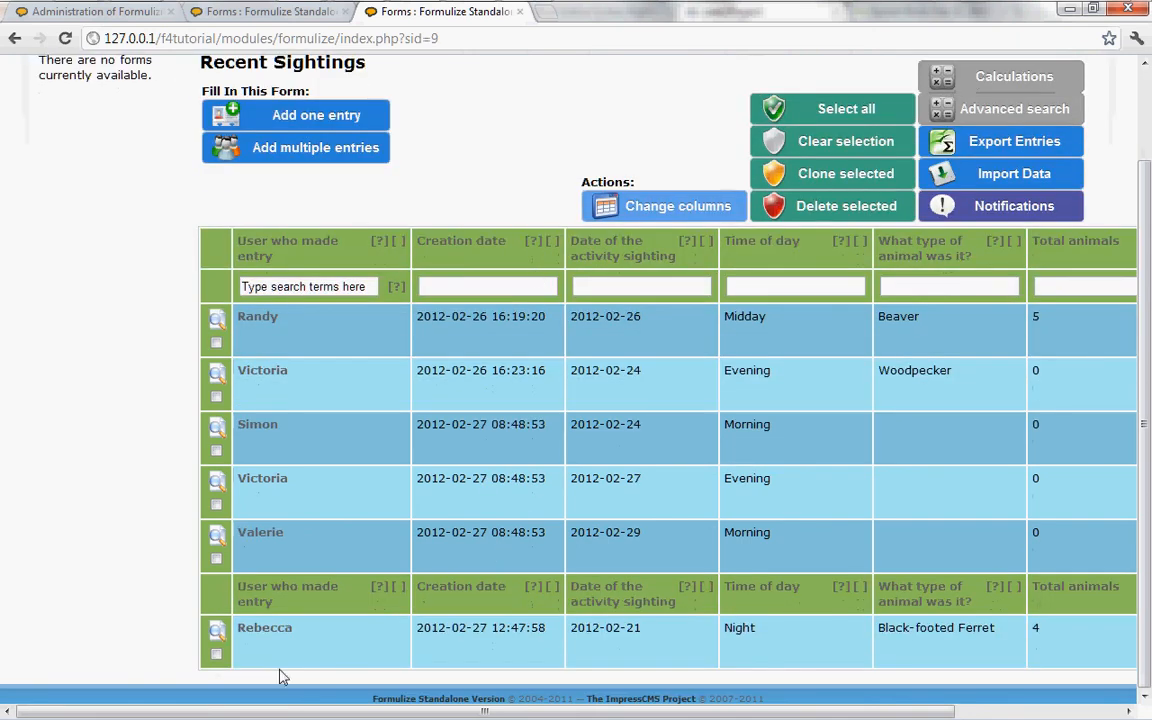
drag(632, 713, 816, 716)
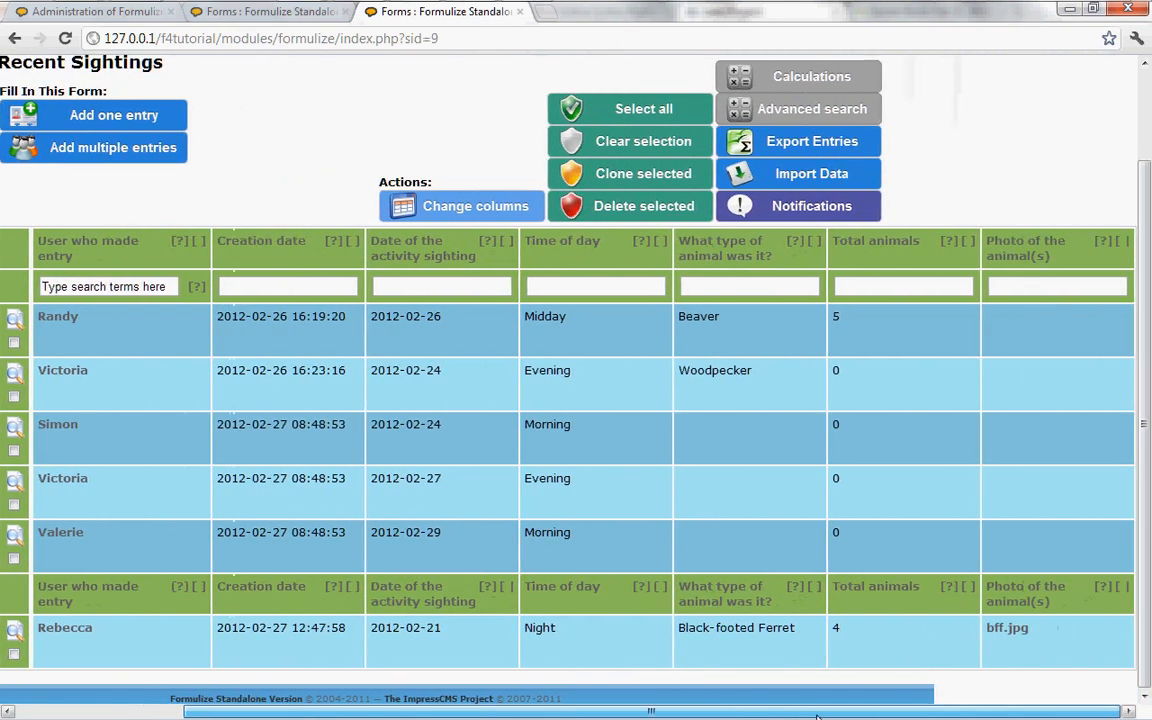
drag(735, 716, 499, 718)
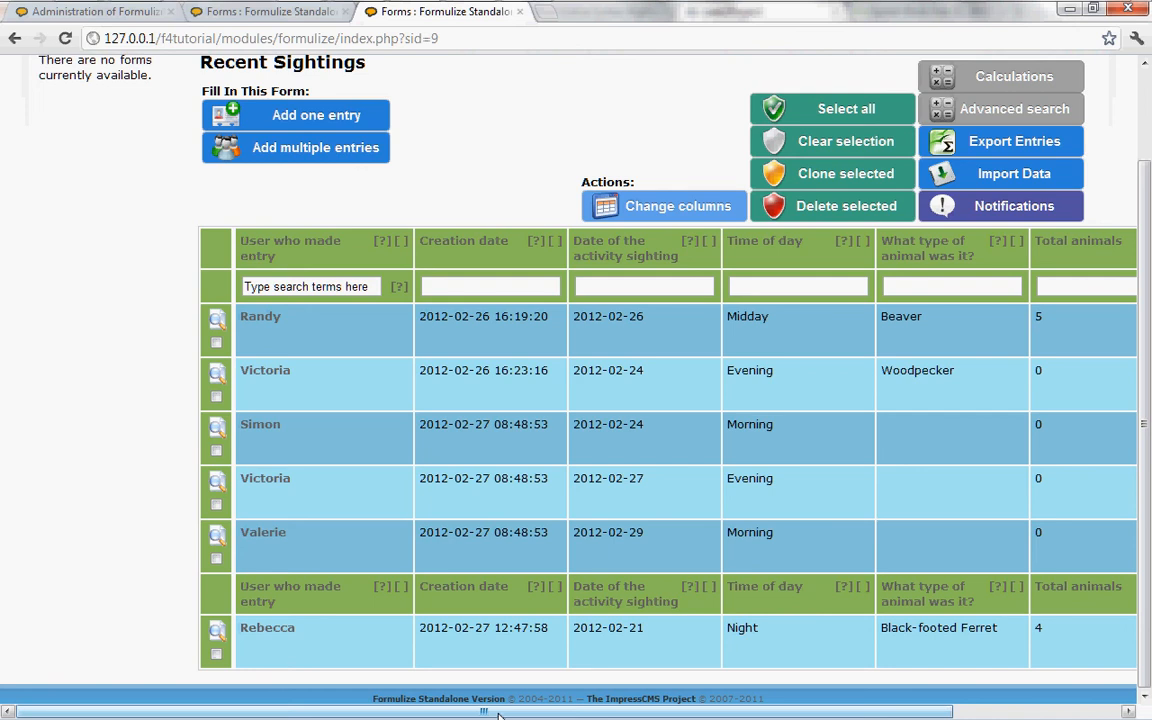
mouse_move(514, 716)
mouse_down()
mouse_move(680, 716)
mouse_move(512, 714)
mouse_up()
scroll(539, 592, up, 1)
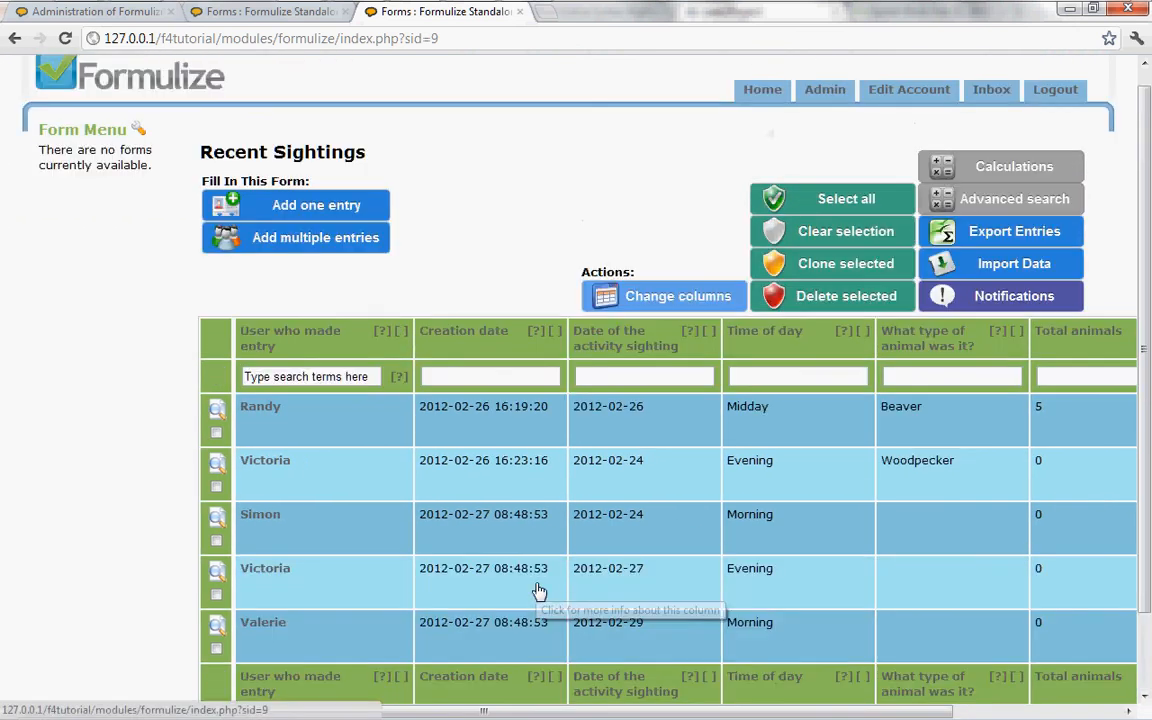
scroll(539, 592, up, 1)
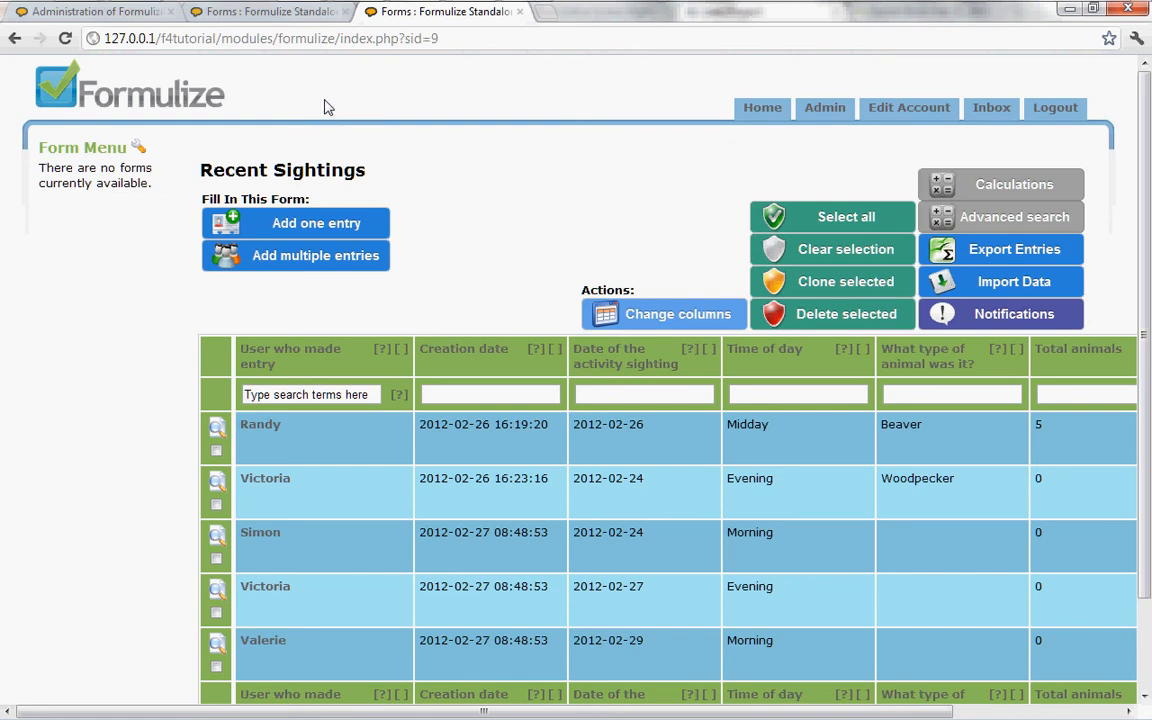
Step: Reload the Recent Sightings page and compare its entries with the default view setting, Sightings in the last 14 days
click(466, 41)
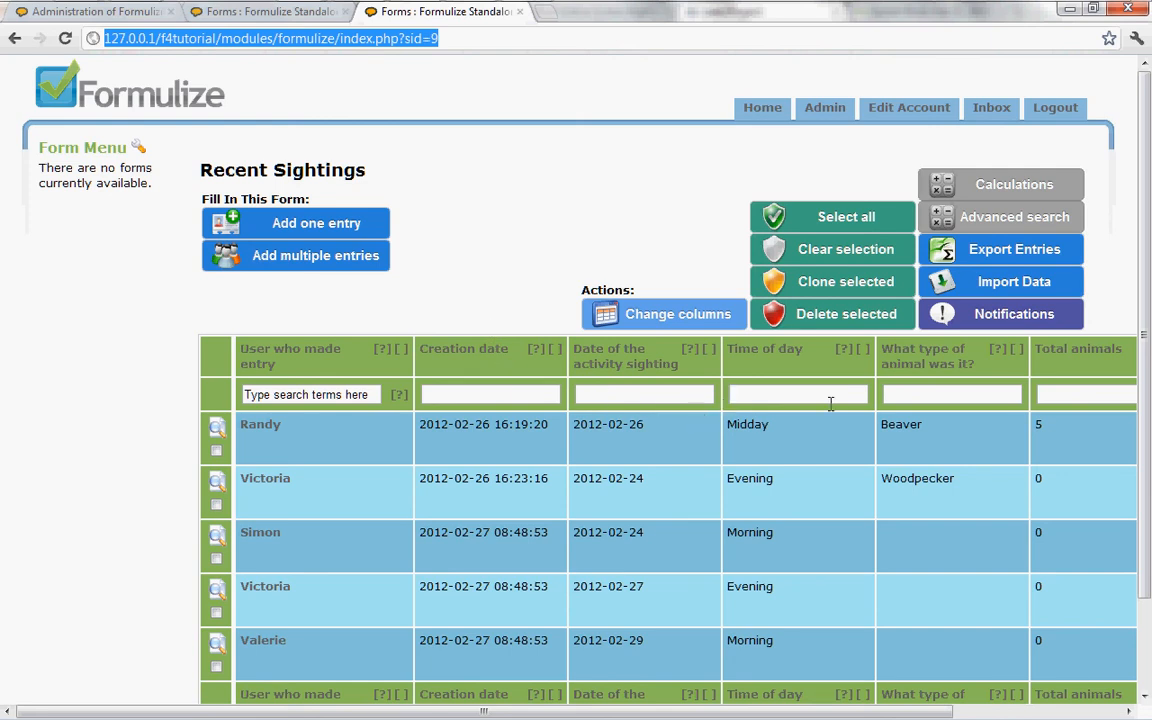
click(458, 38)
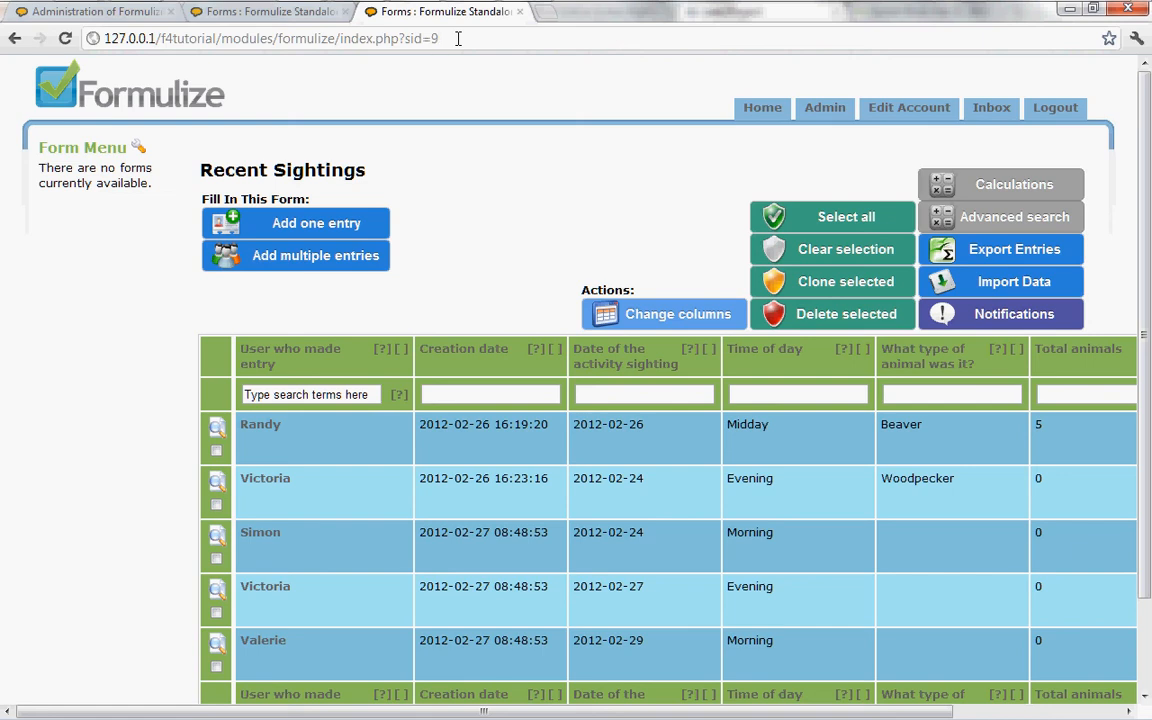
key(Return)
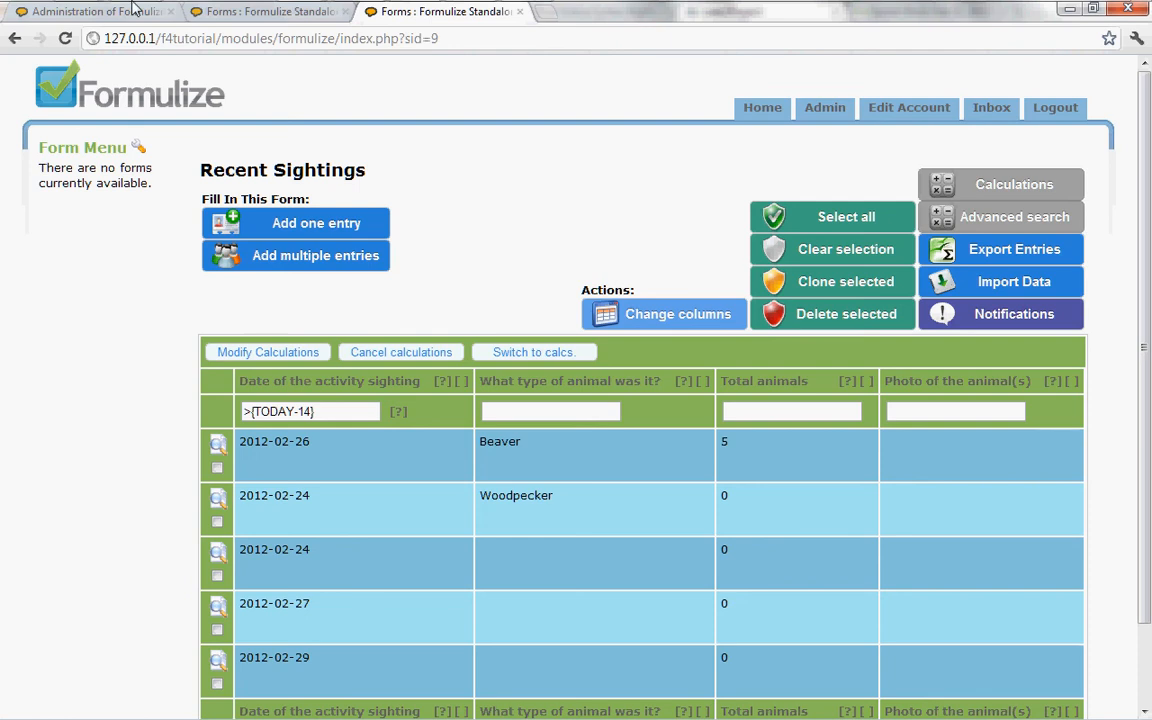
click(90, 18)
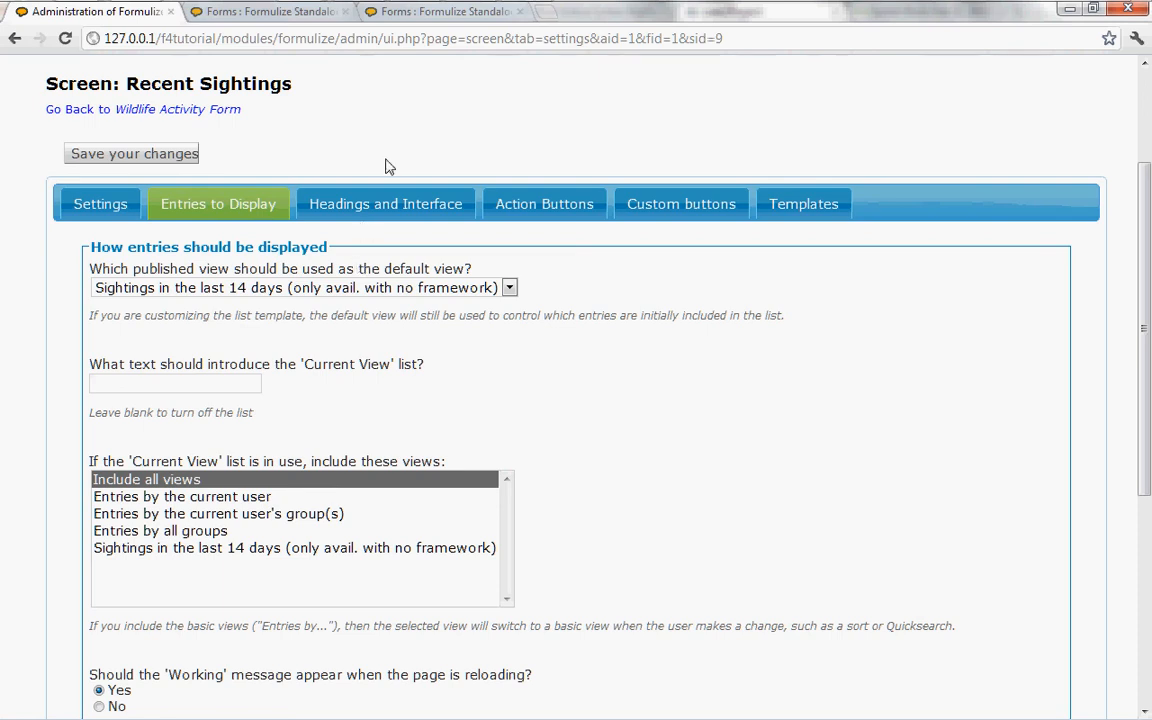
click(383, 16)
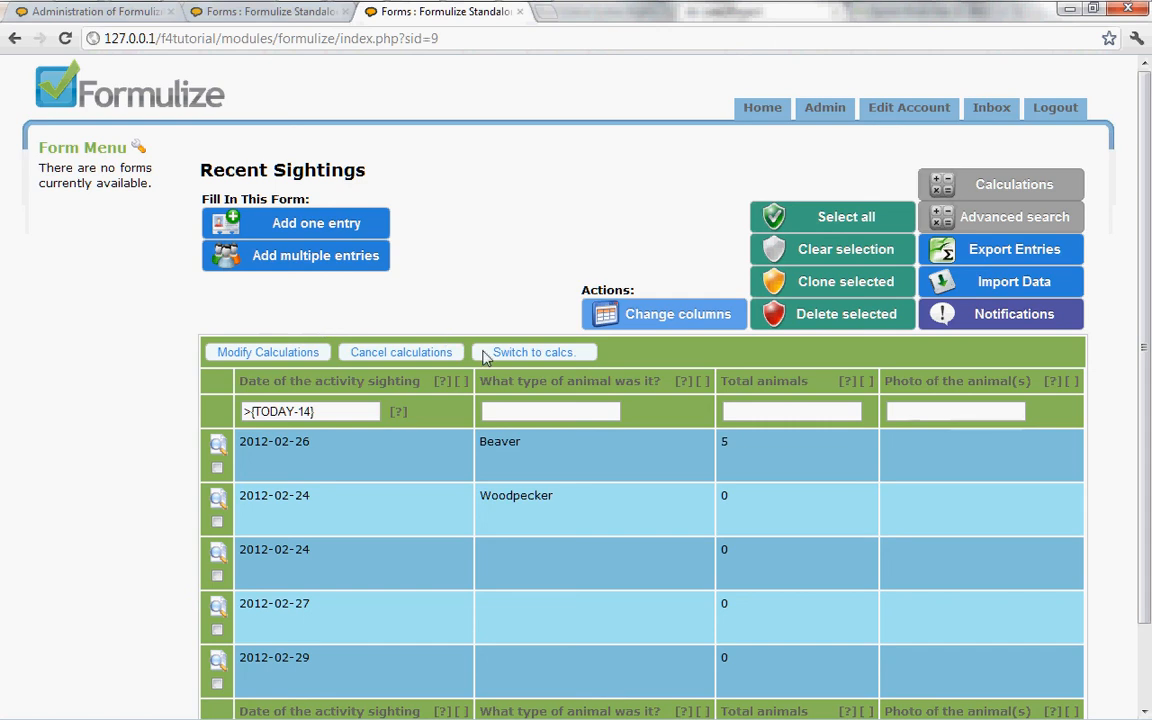
scroll(670, 592, down, 2)
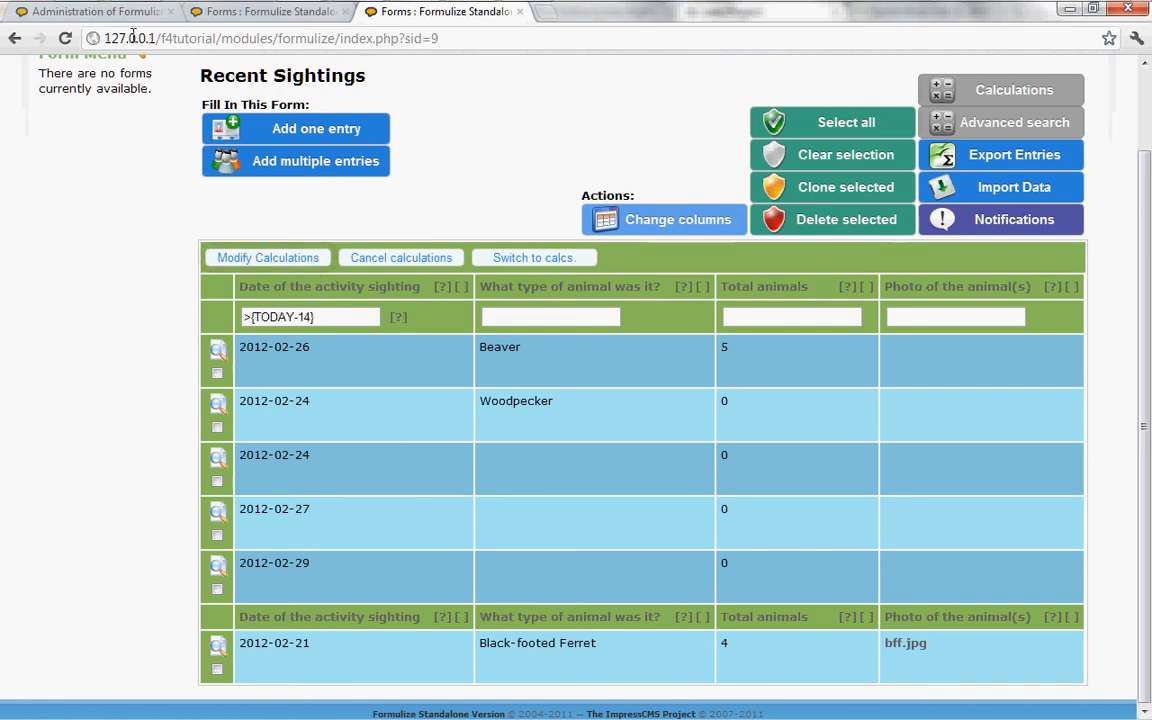
Step: Open the Recent Sightings screen's Headings and Interface options and compare them with the headings in both entry lists
click(104, 16)
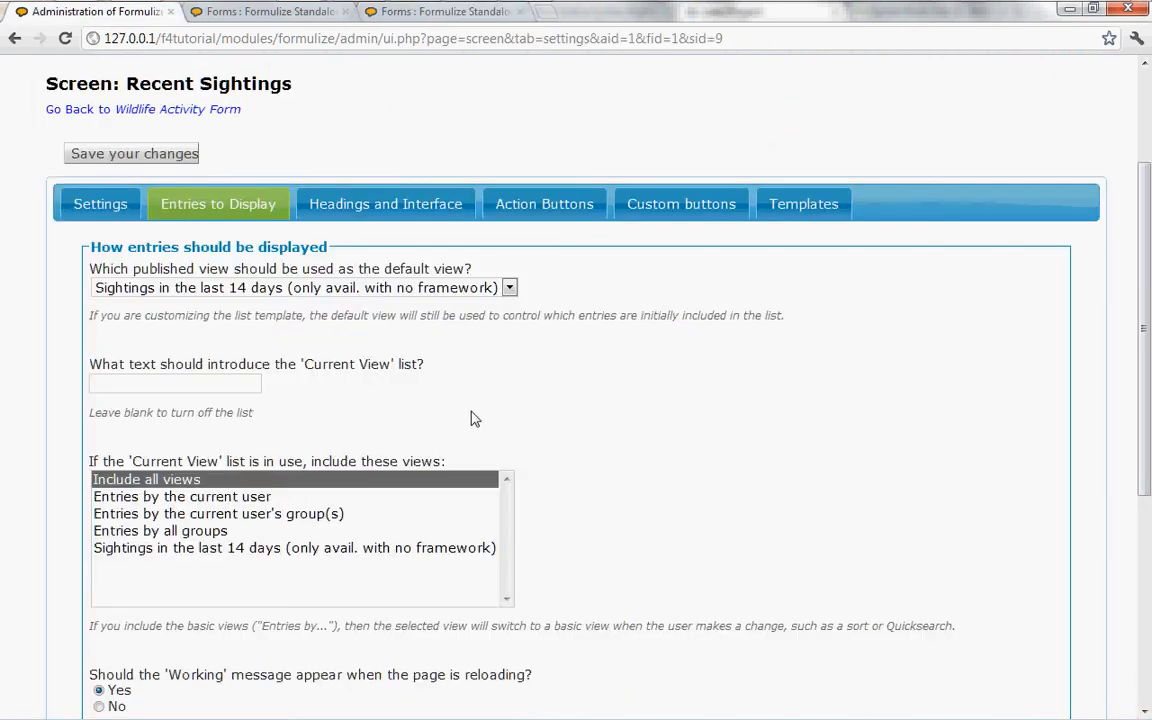
click(363, 212)
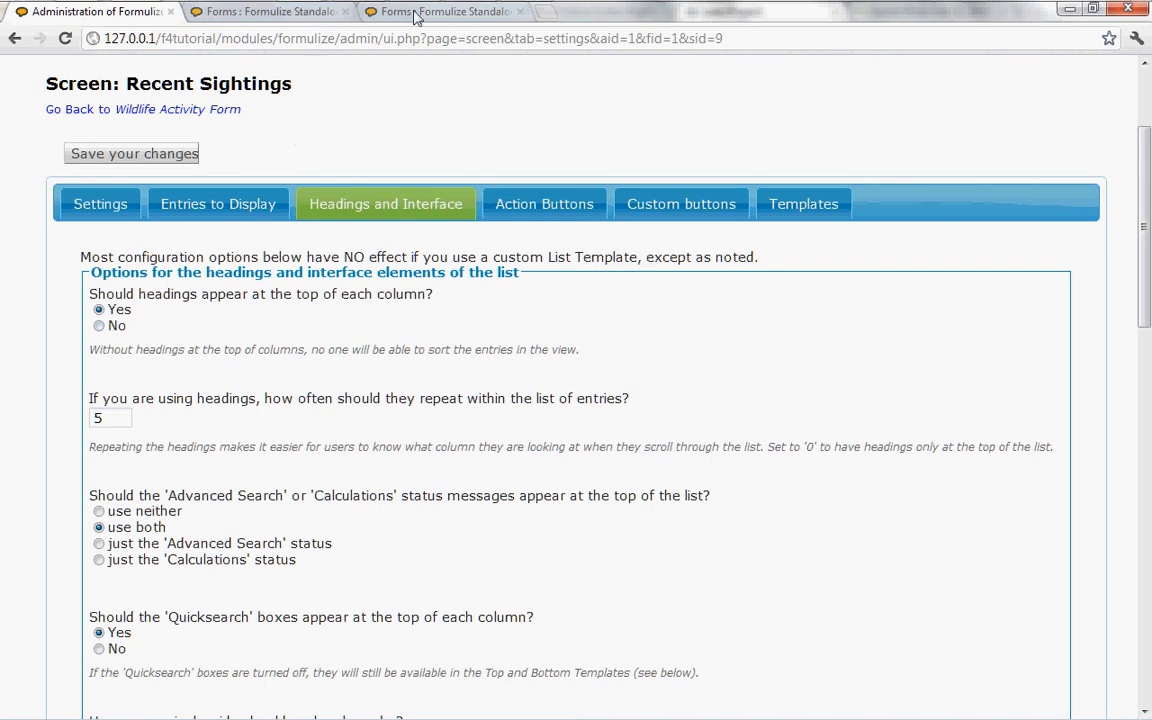
click(378, 14)
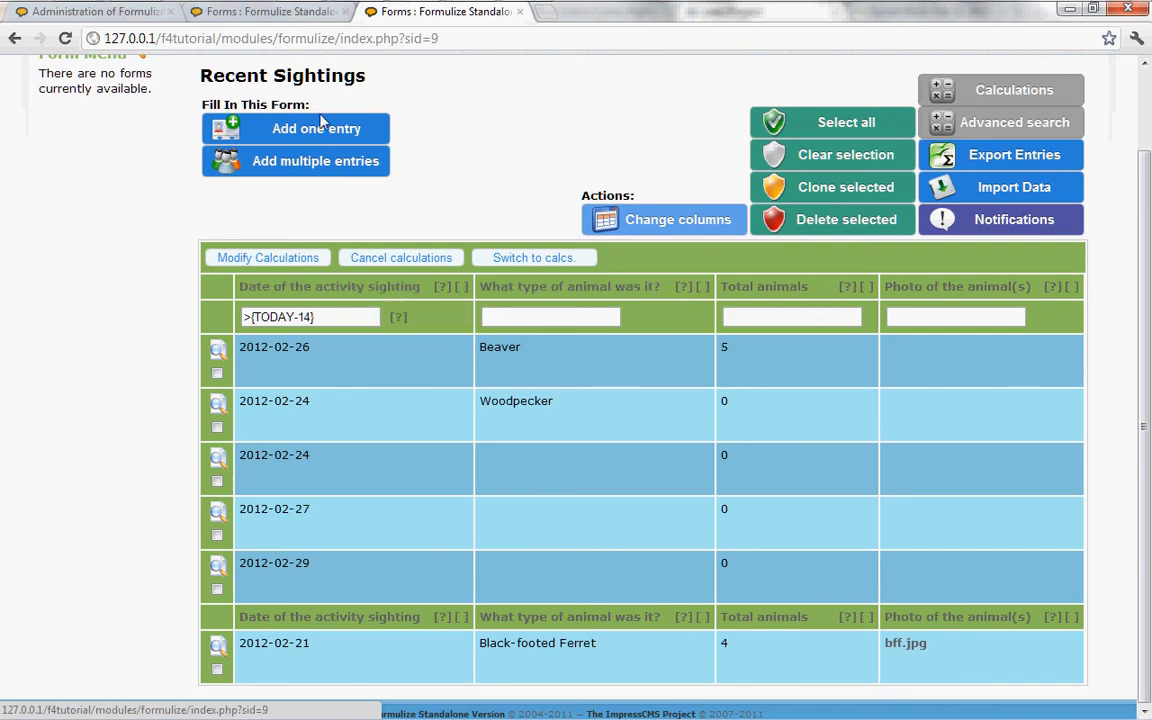
click(272, 16)
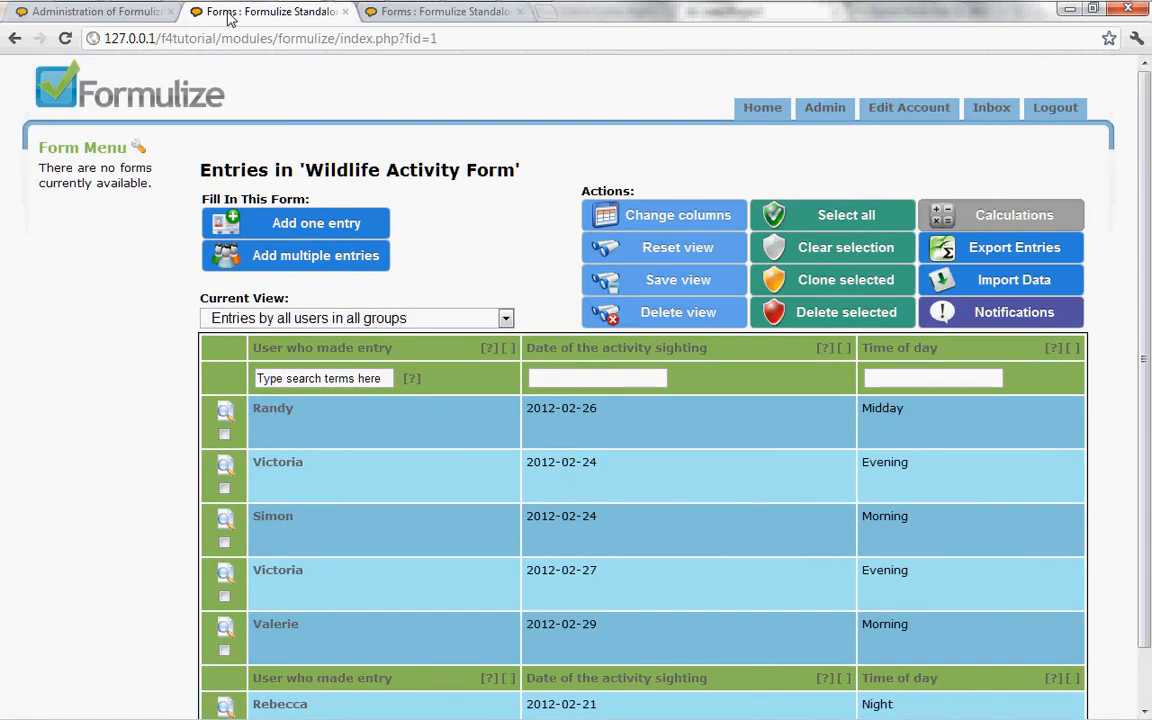
click(98, 13)
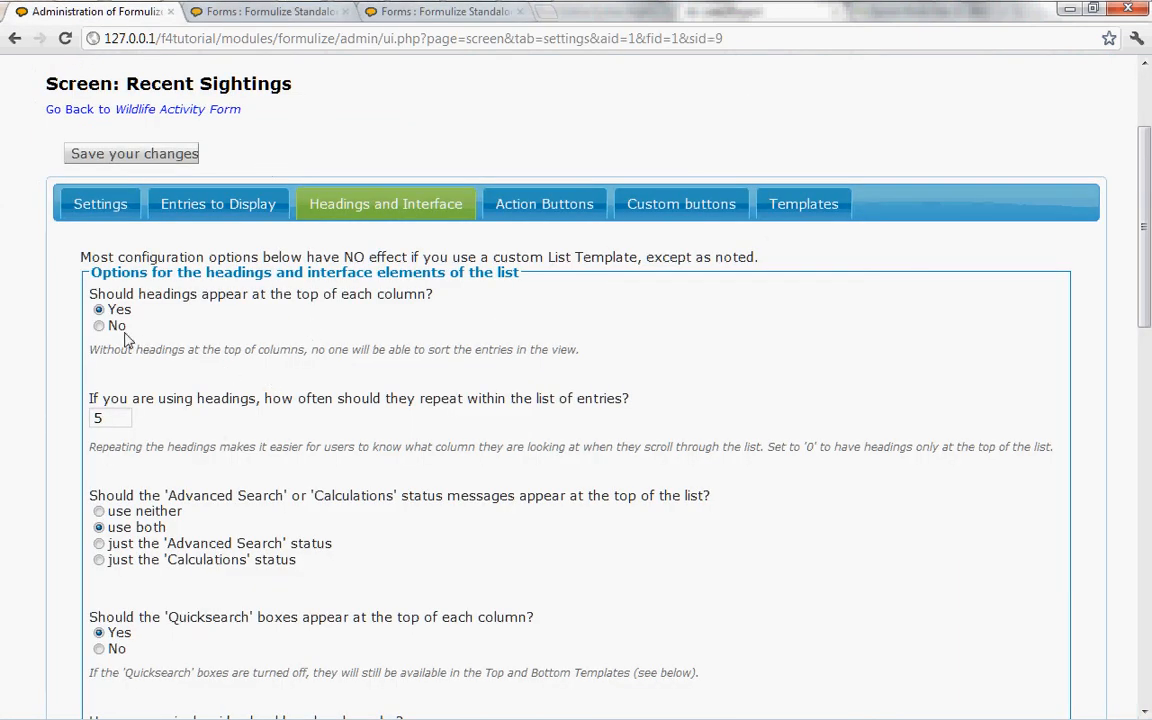
Step: Set how often the headings repeat within the list of entries to 0
click(122, 415)
click(378, 15)
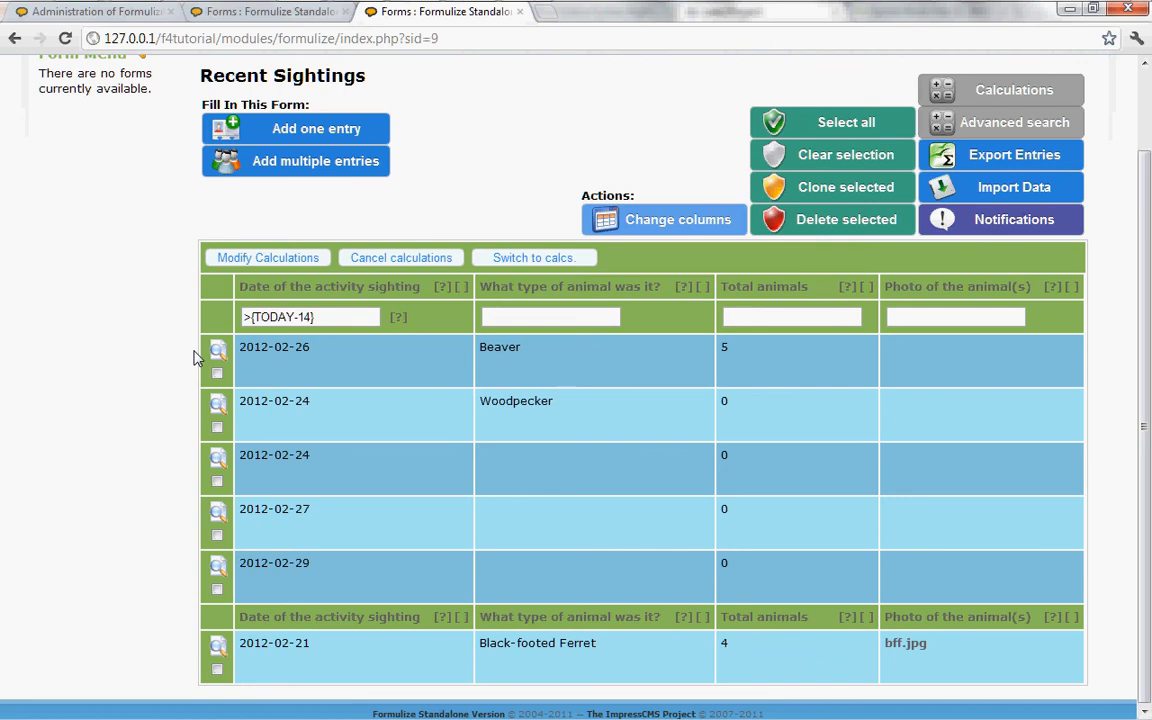
click(90, 14)
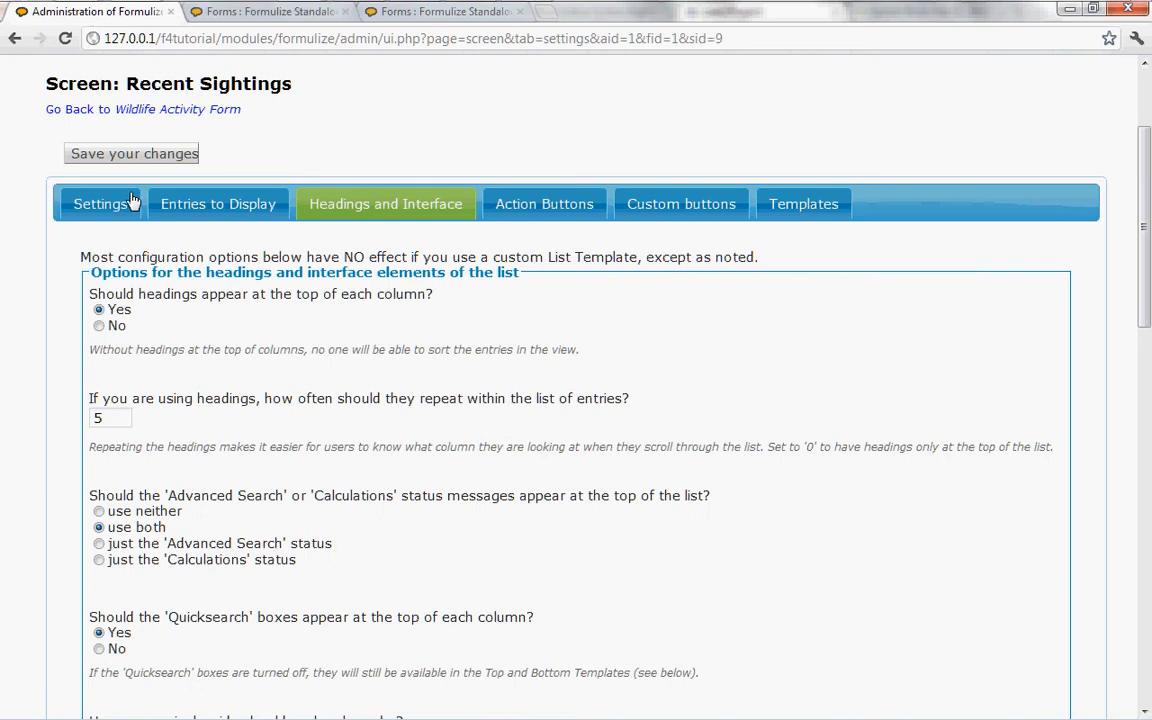
drag(110, 420, 76, 425)
text(0)
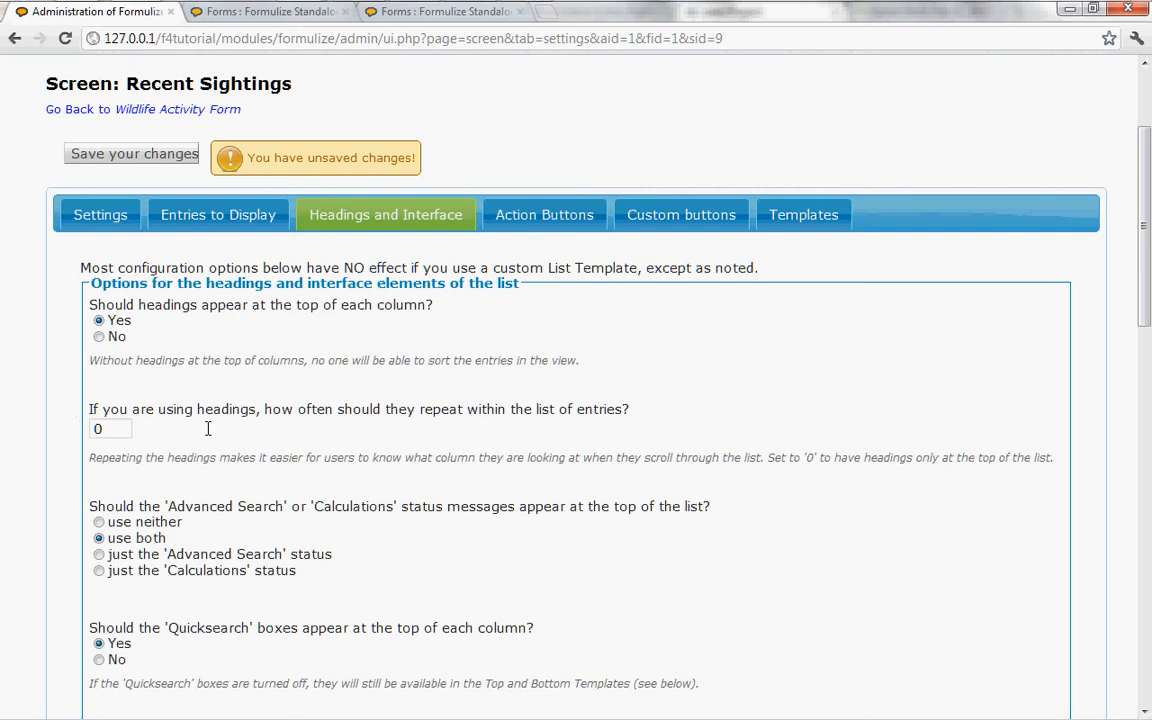
Step: Compare the status message options with the calculation controls on the Recent Sightings page, and set the option back to use both
scroll(209, 435, down, 1)
scroll(209, 435, down, 2)
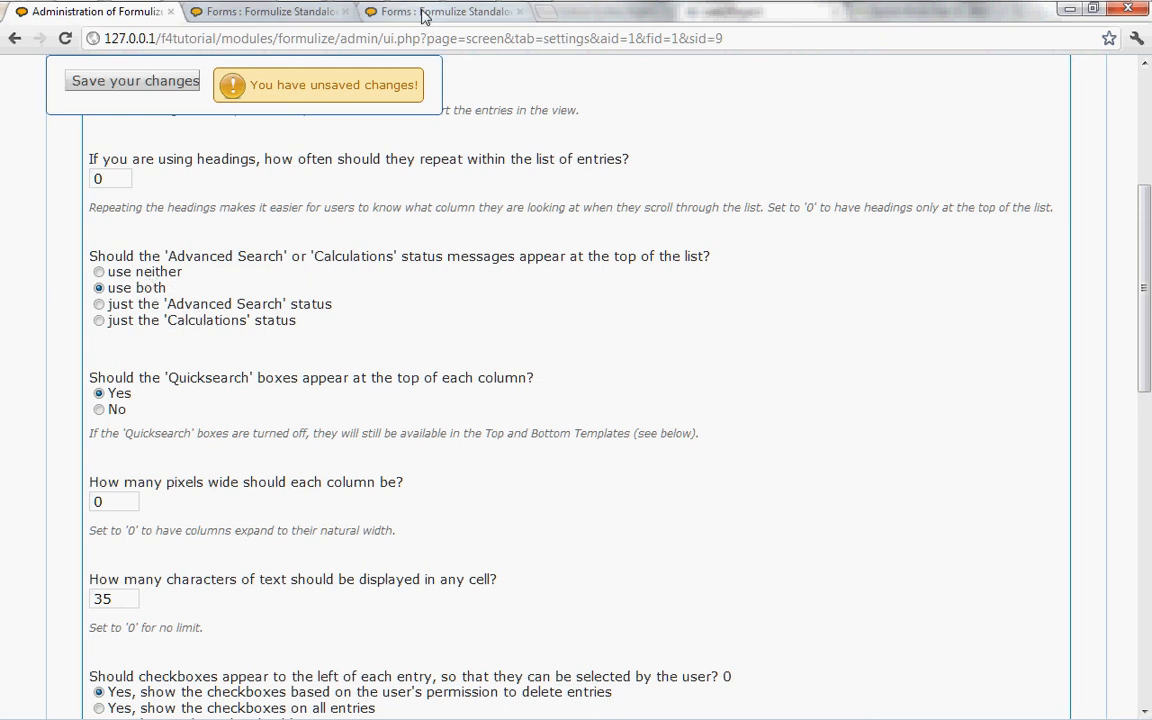
click(388, 14)
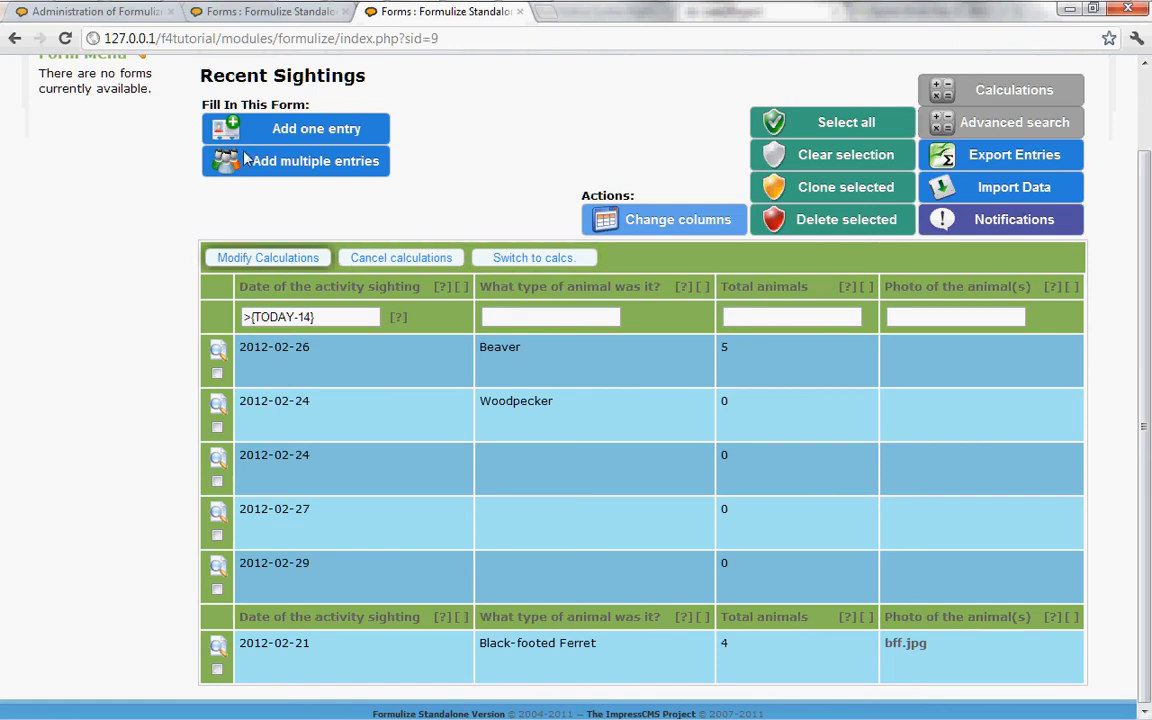
click(90, 15)
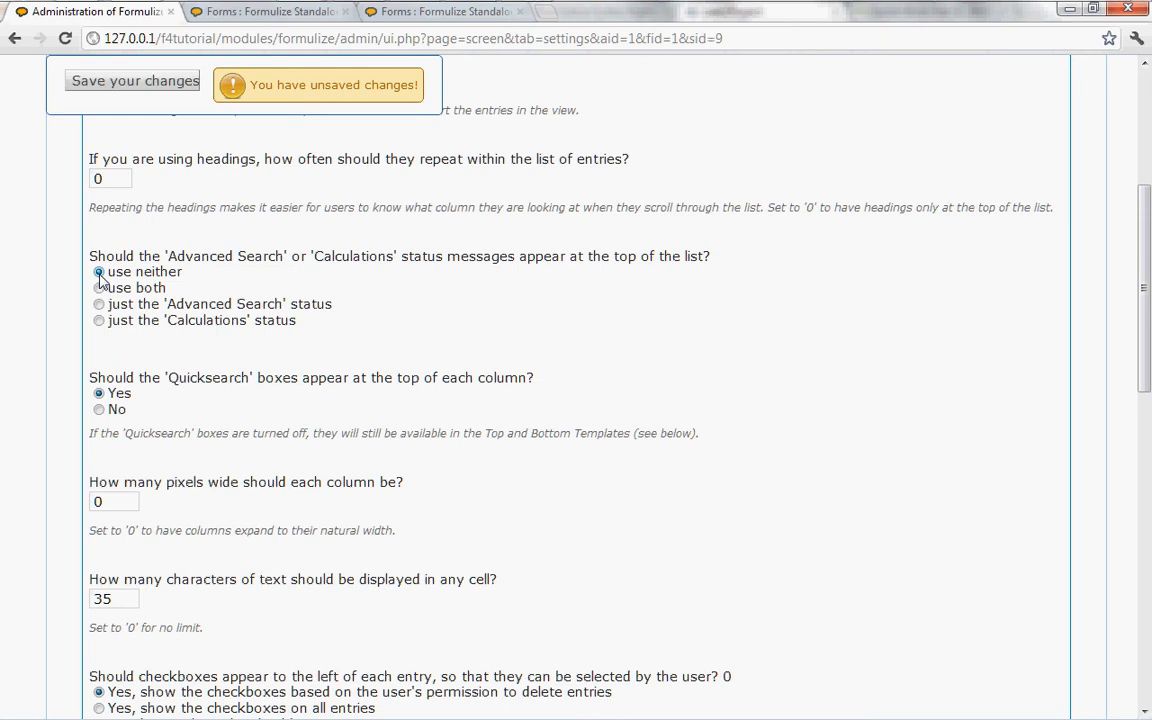
click(100, 289)
Step: Turn off the Quicksearch boxes at the top of each column, and check the screen's default view setting
scroll(352, 299, down, 1)
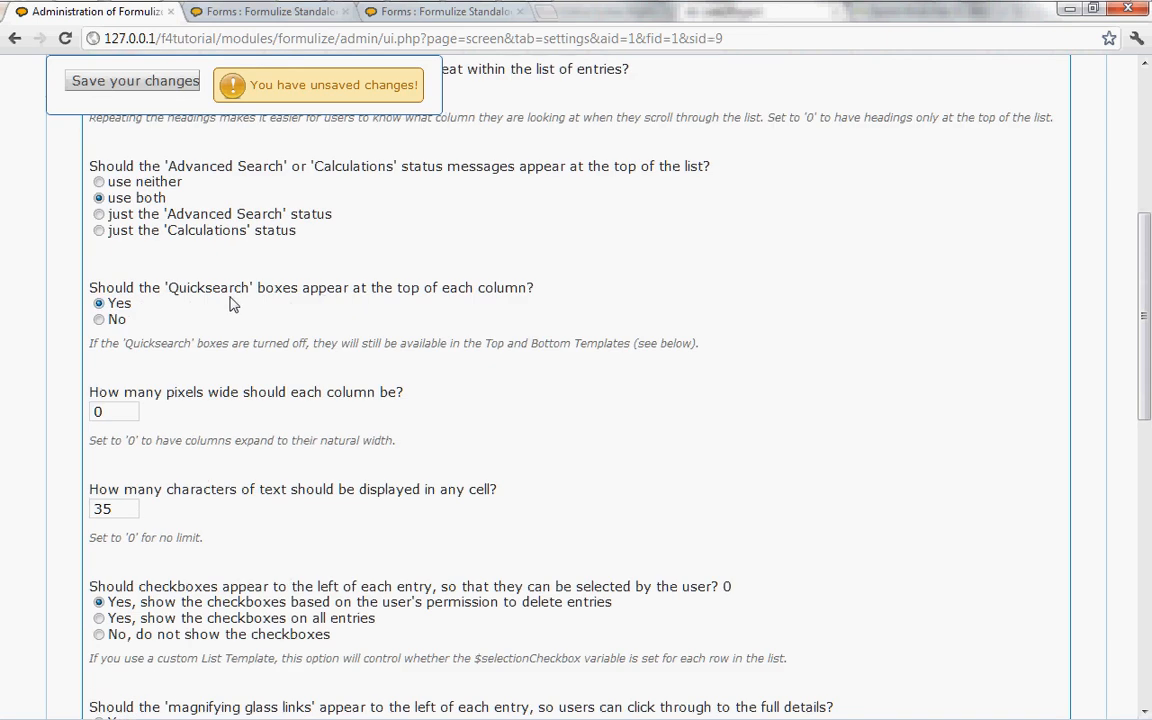
click(98, 320)
scroll(365, 285, up, 5)
click(221, 305)
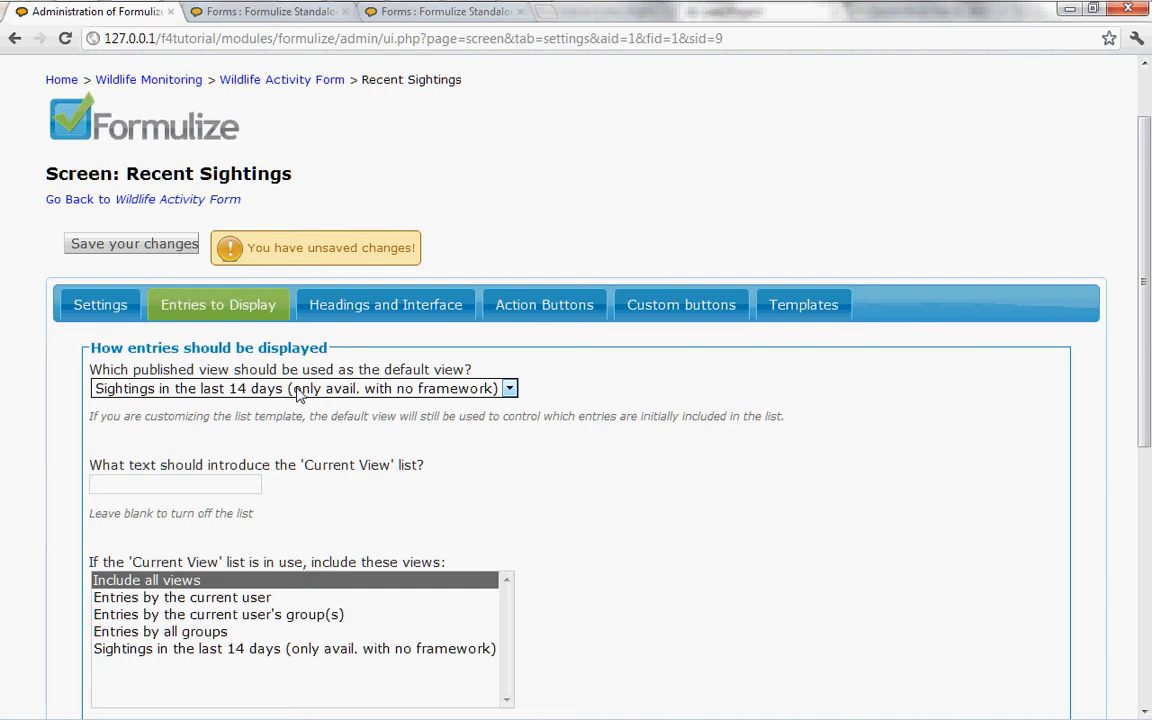
click(376, 311)
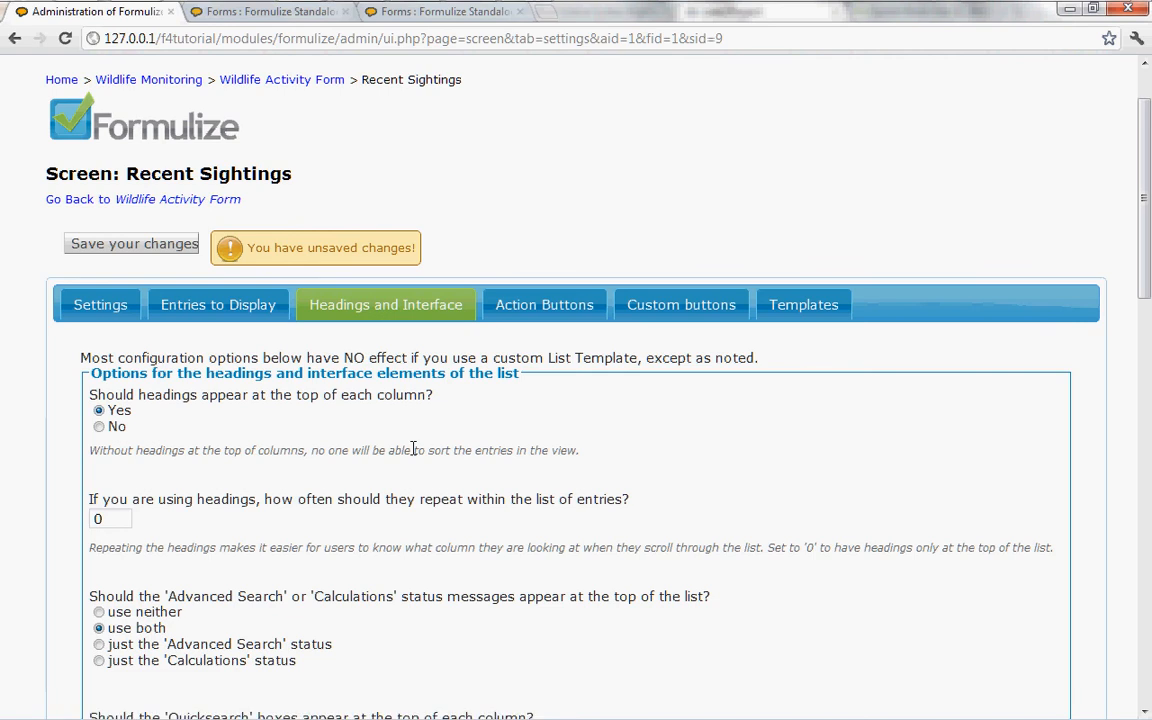
Step: Examine the column width, characters per cell, checkbox and magnifying glass link options against the Recent Sightings list
scroll(413, 450, down, 3)
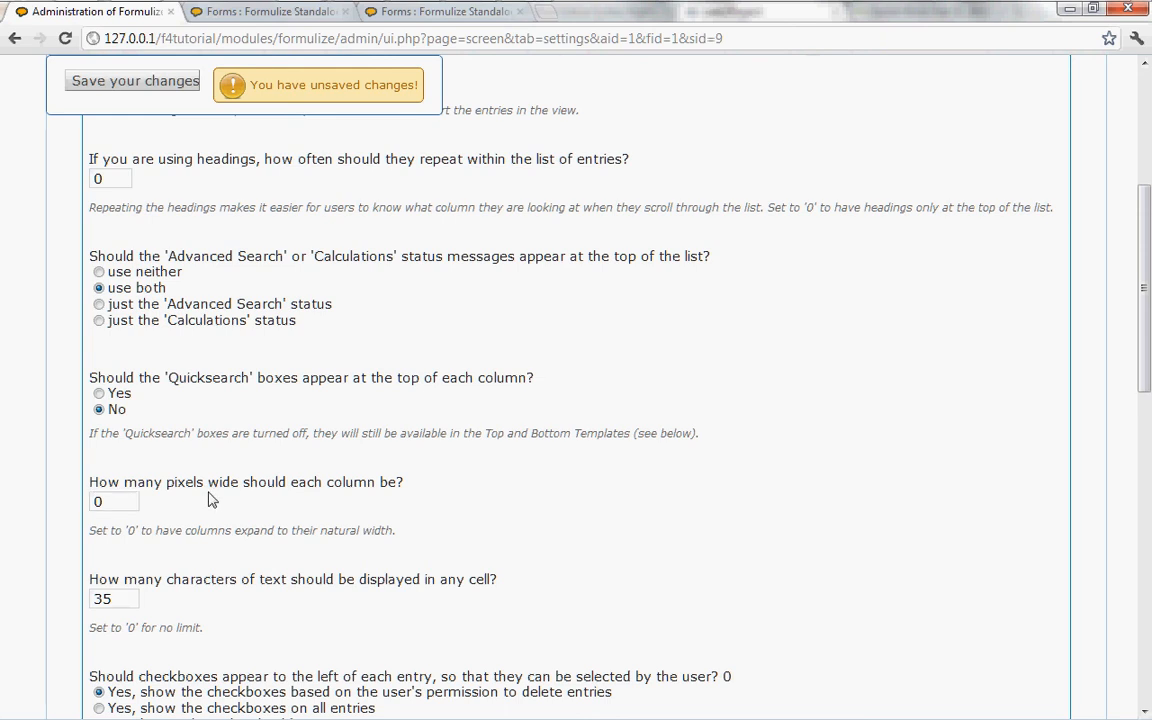
scroll(208, 499, down, 1)
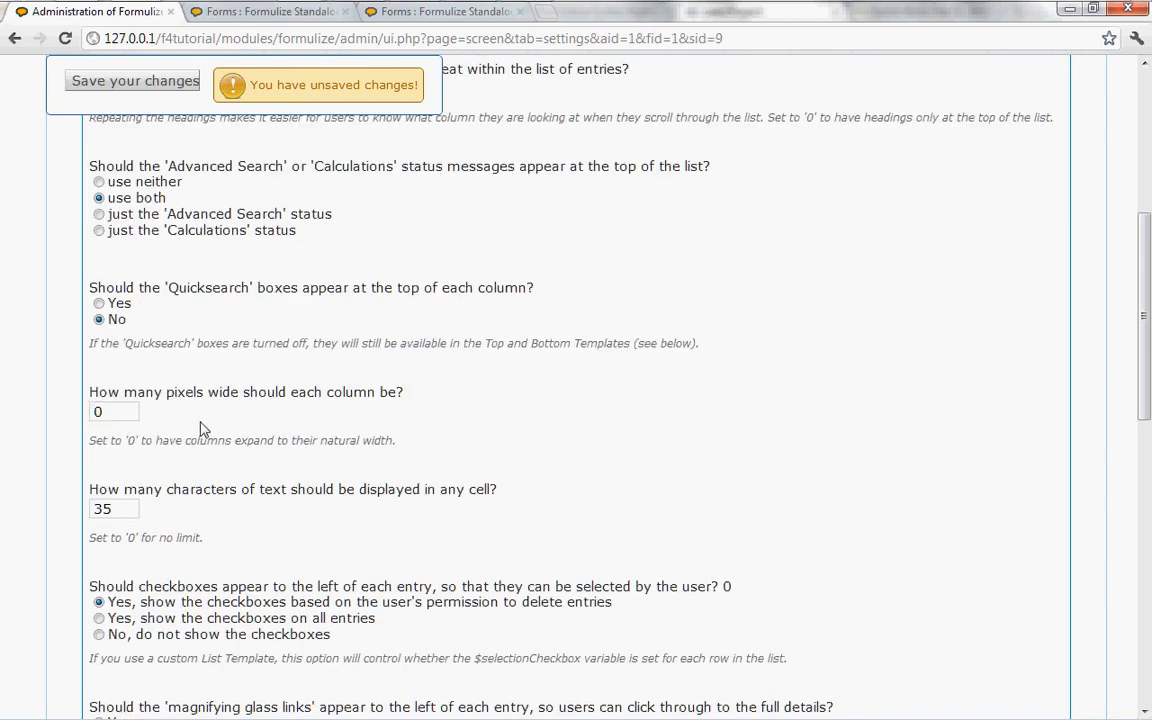
click(130, 533)
scroll(338, 522, down, 2)
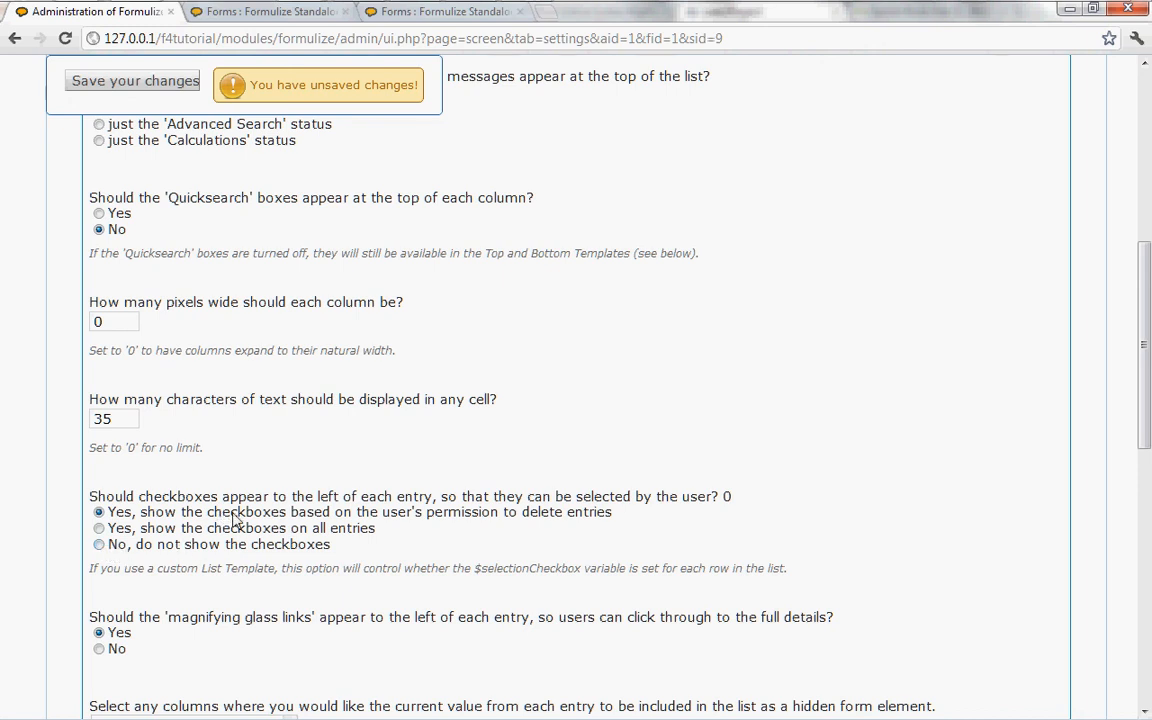
scroll(233, 517, down, 2)
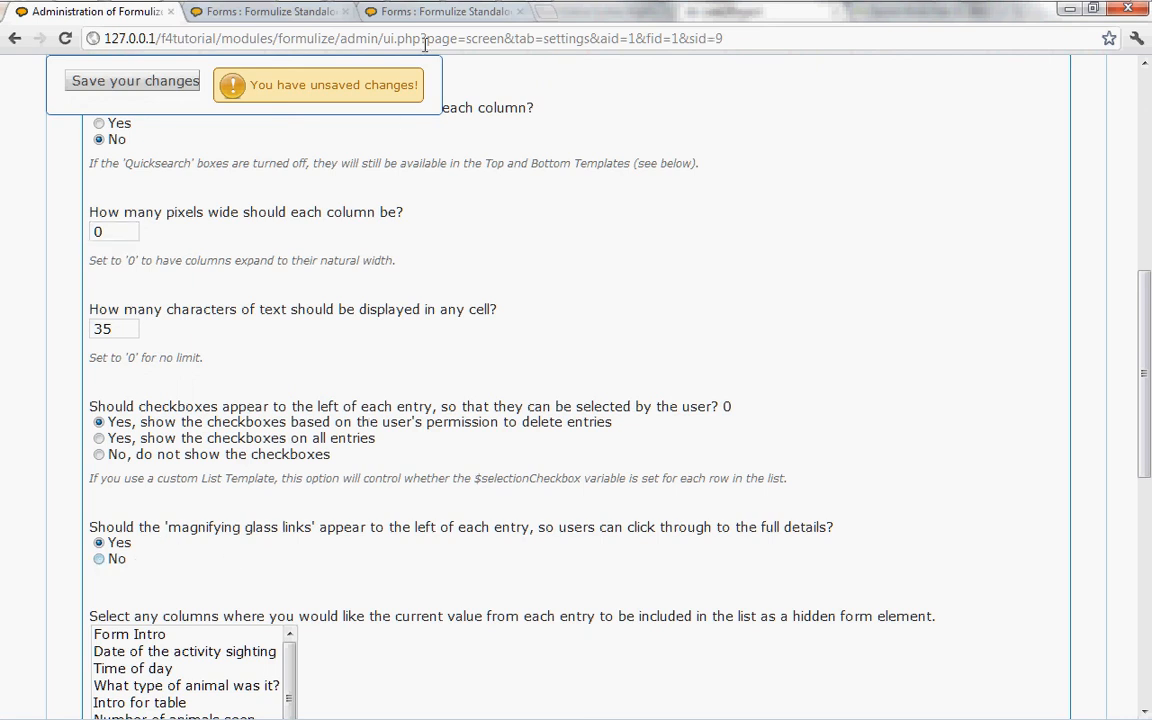
click(388, 16)
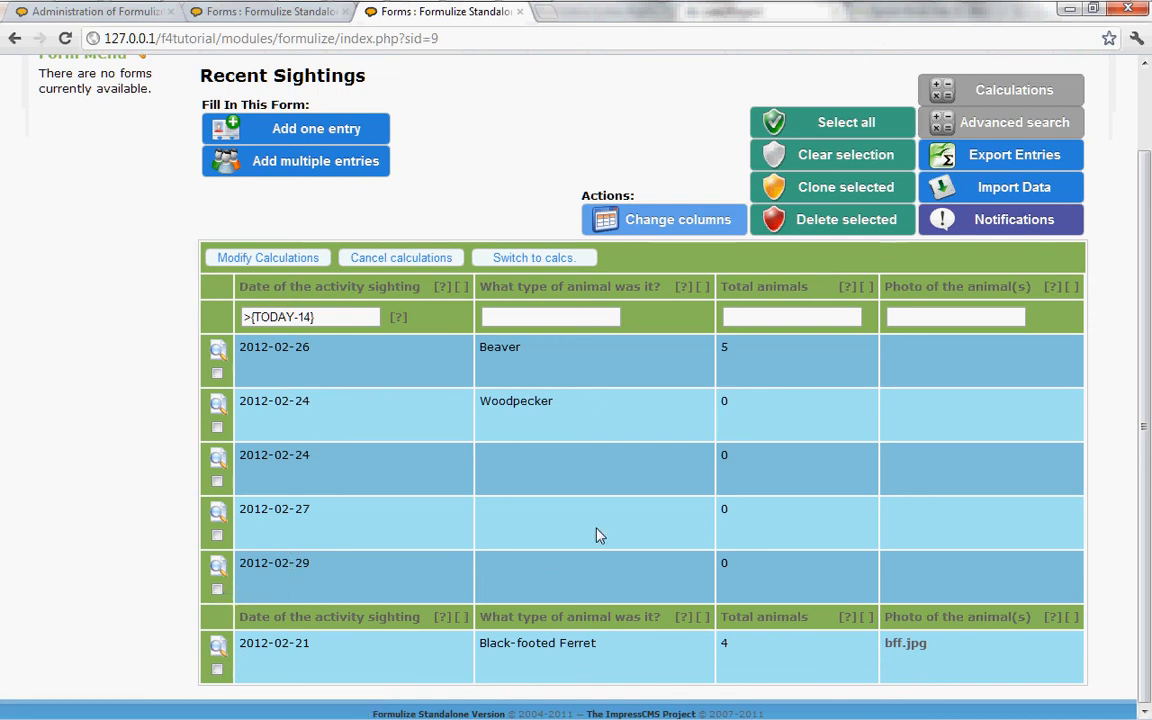
click(110, 12)
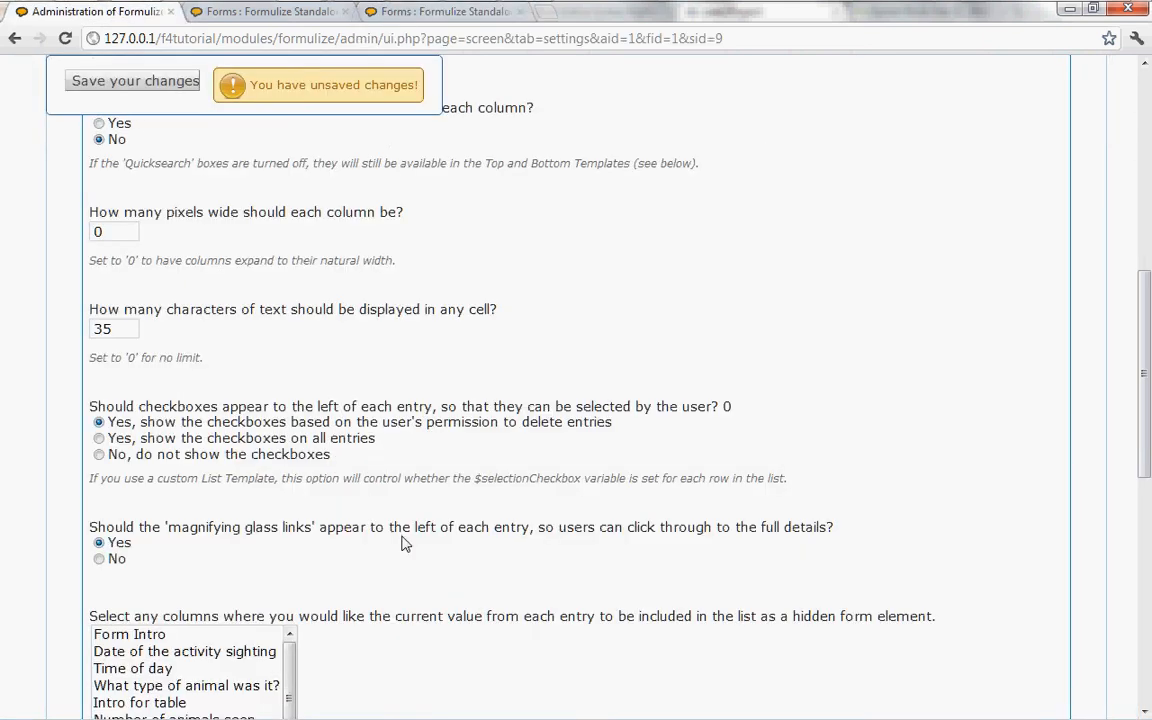
Step: Save the Recent Sightings screen's heading and Quicksearch changes, and reload its page to view the updated list
scroll(404, 543, up, 5)
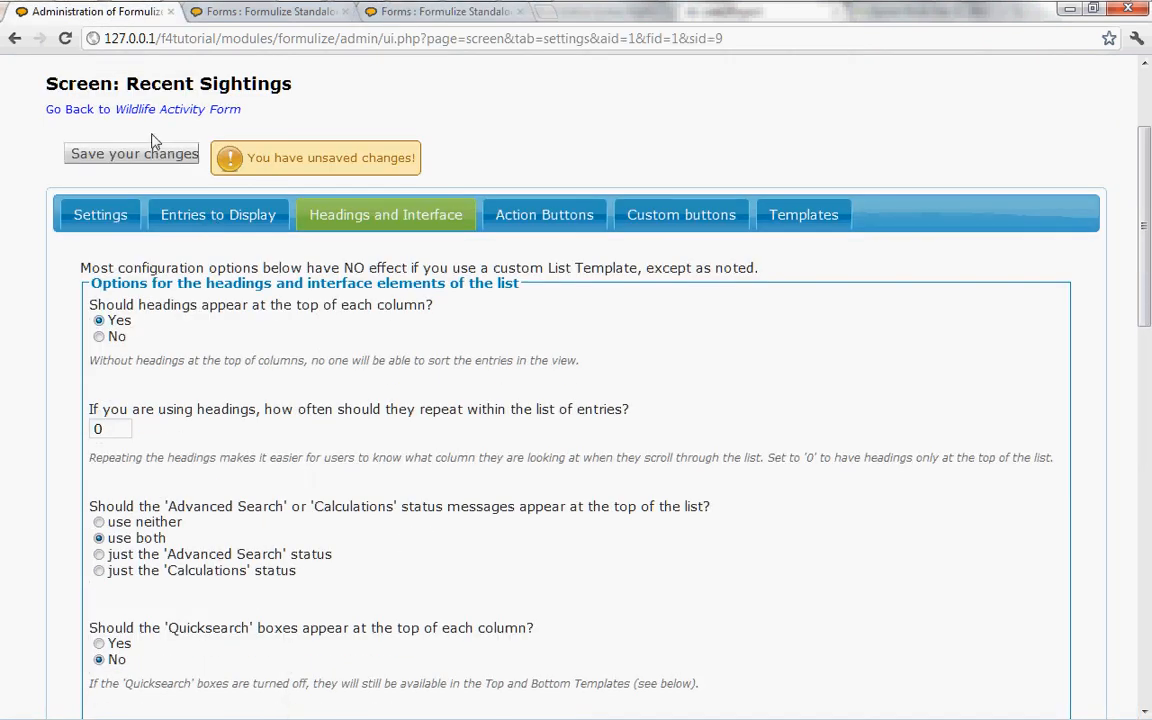
click(139, 158)
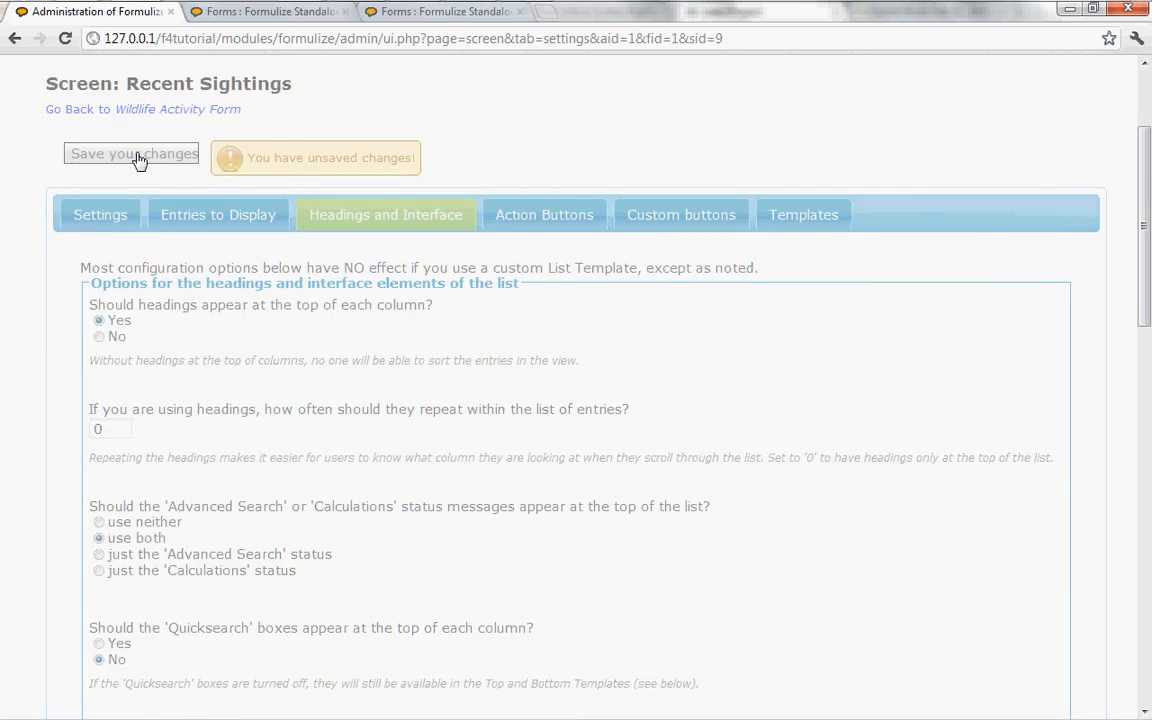
click(436, 14)
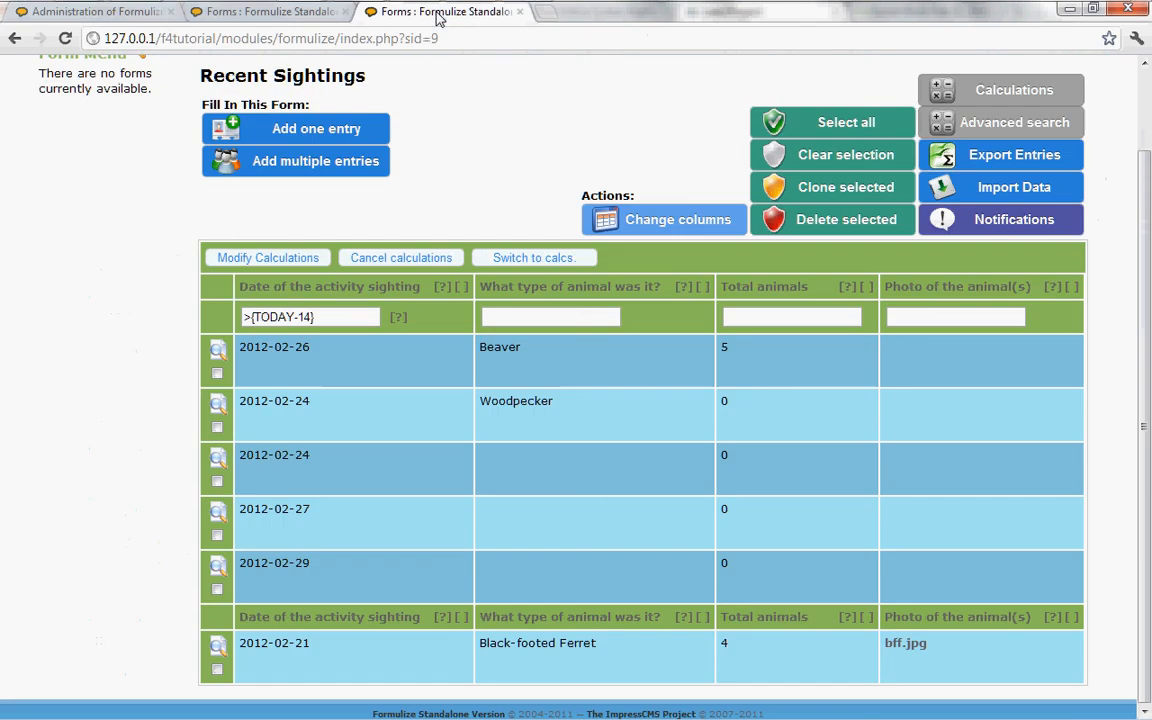
click(473, 37)
click(474, 36)
key(Return)
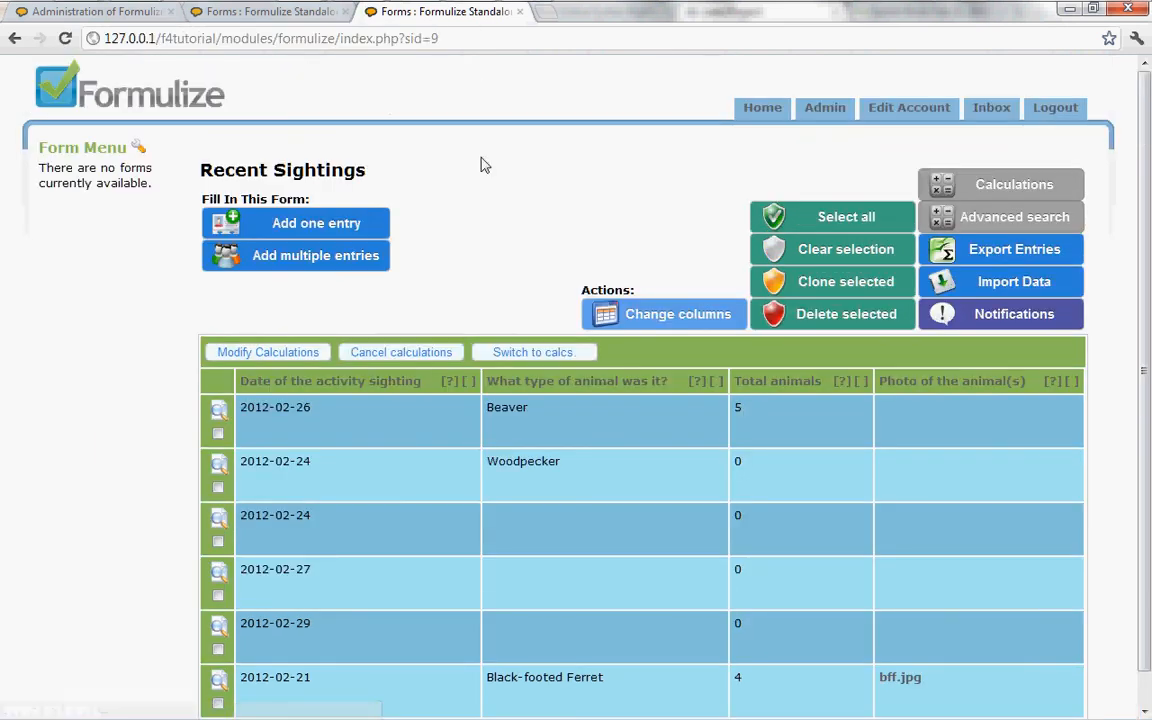
Step: Open the Black-footed Ferret sighting from the Recent Sightings list, set its activity date to 2012-02-01, save it and return to the list
scroll(484, 244, down, 1)
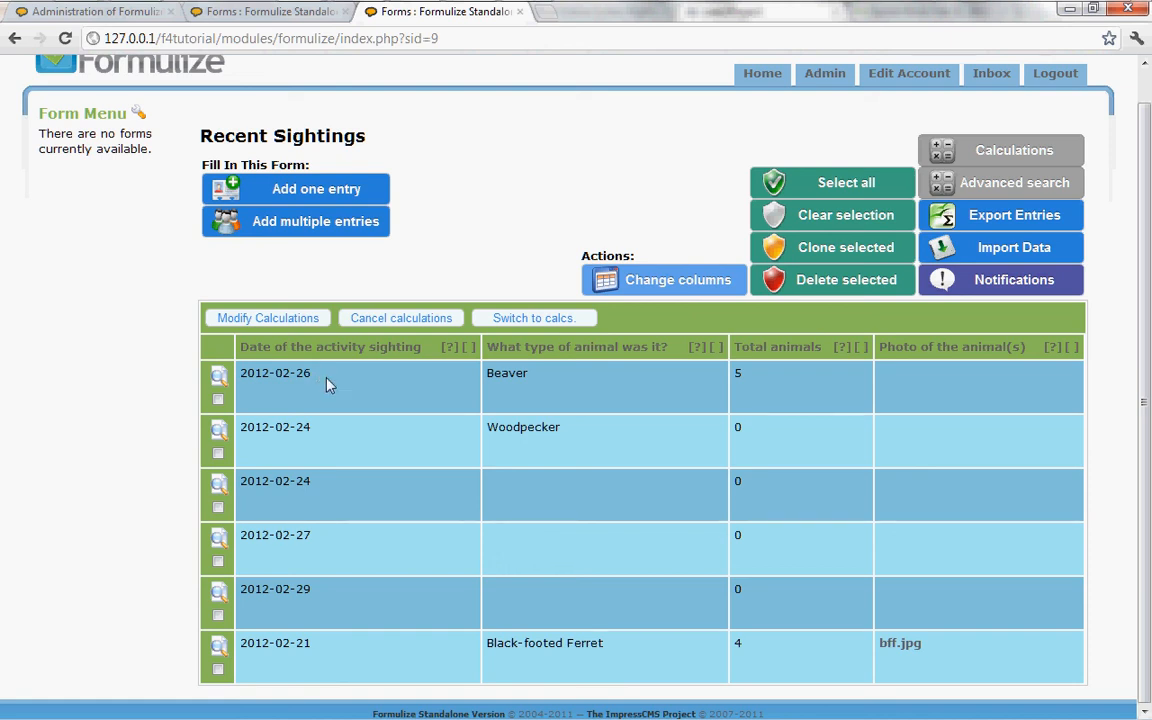
click(218, 653)
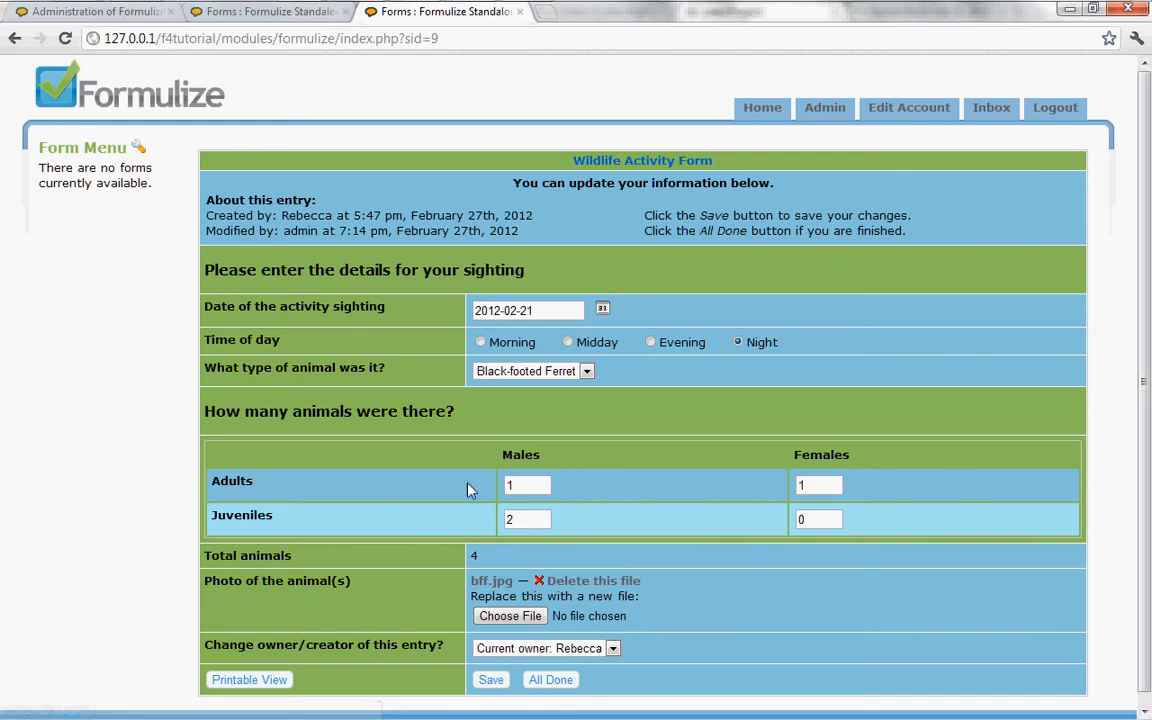
click(602, 309)
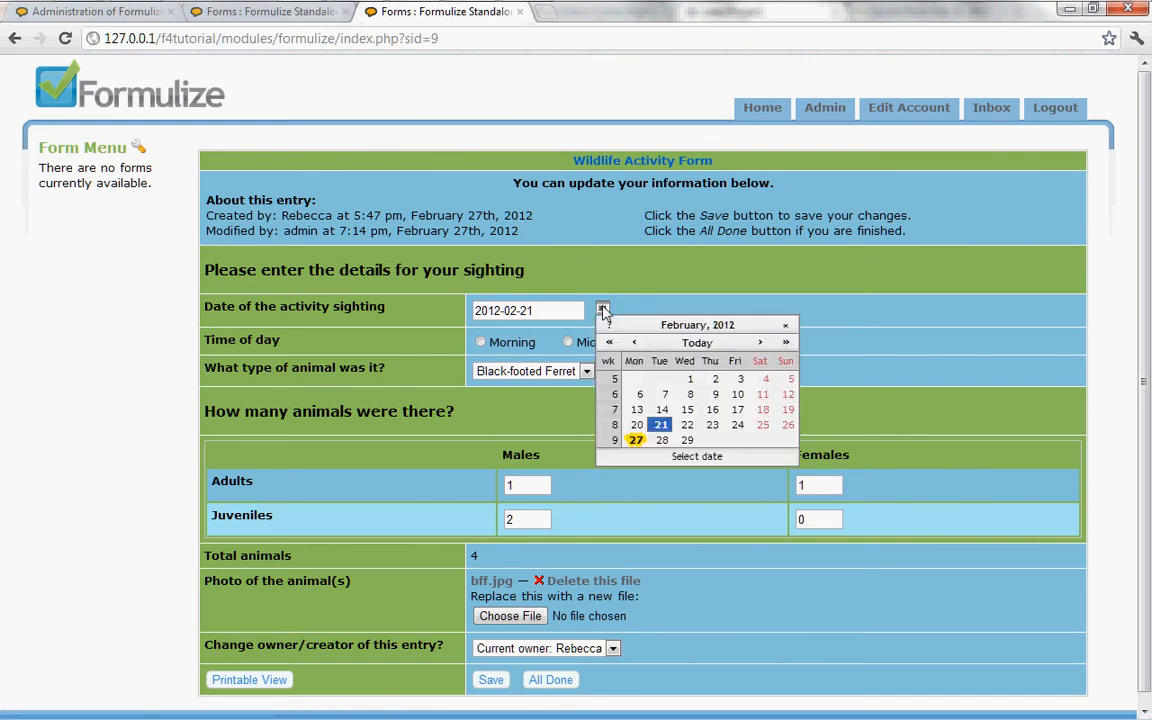
click(690, 379)
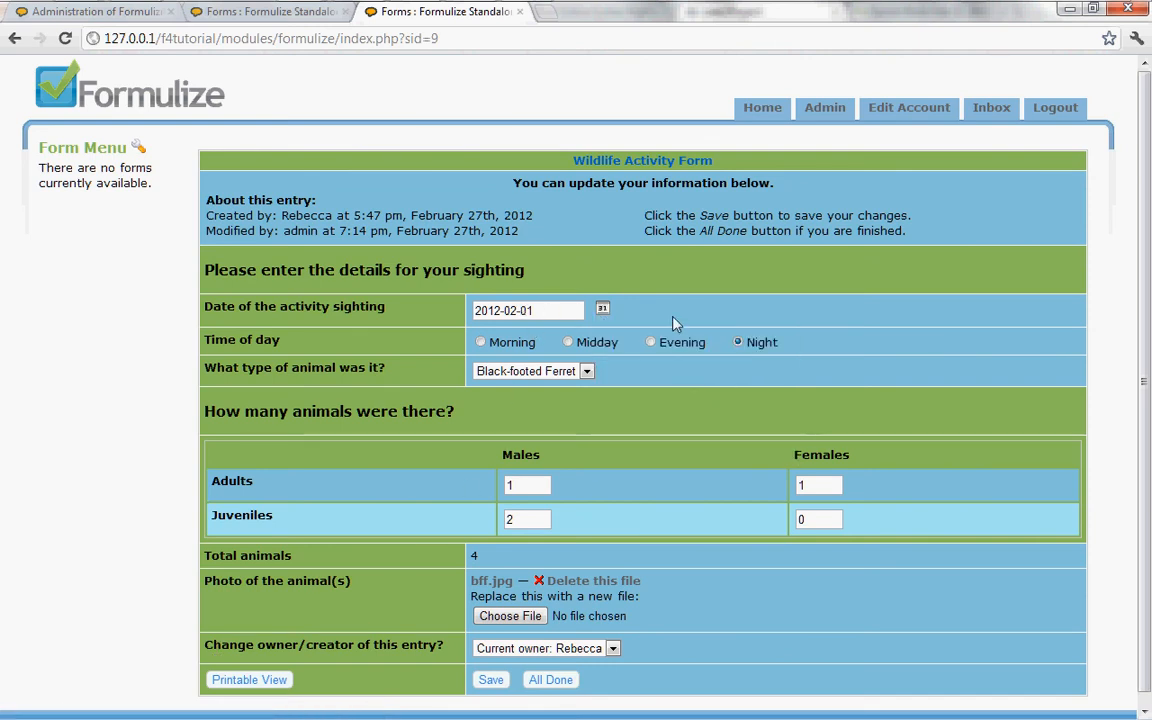
click(491, 680)
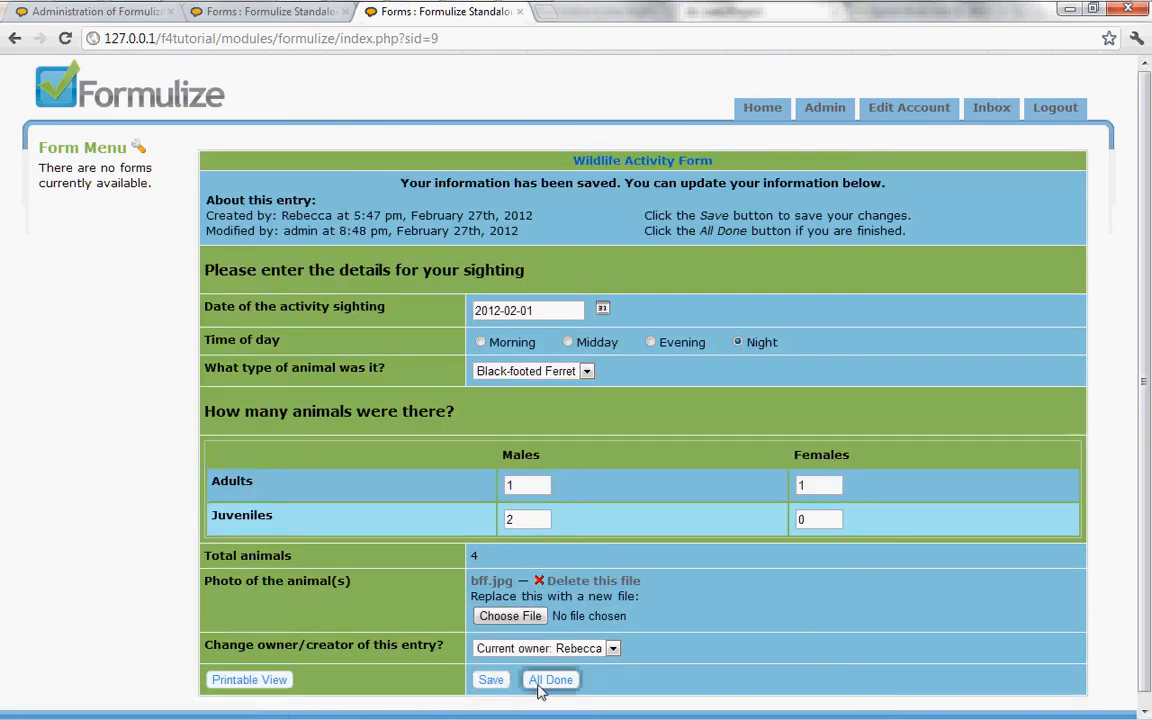
click(538, 688)
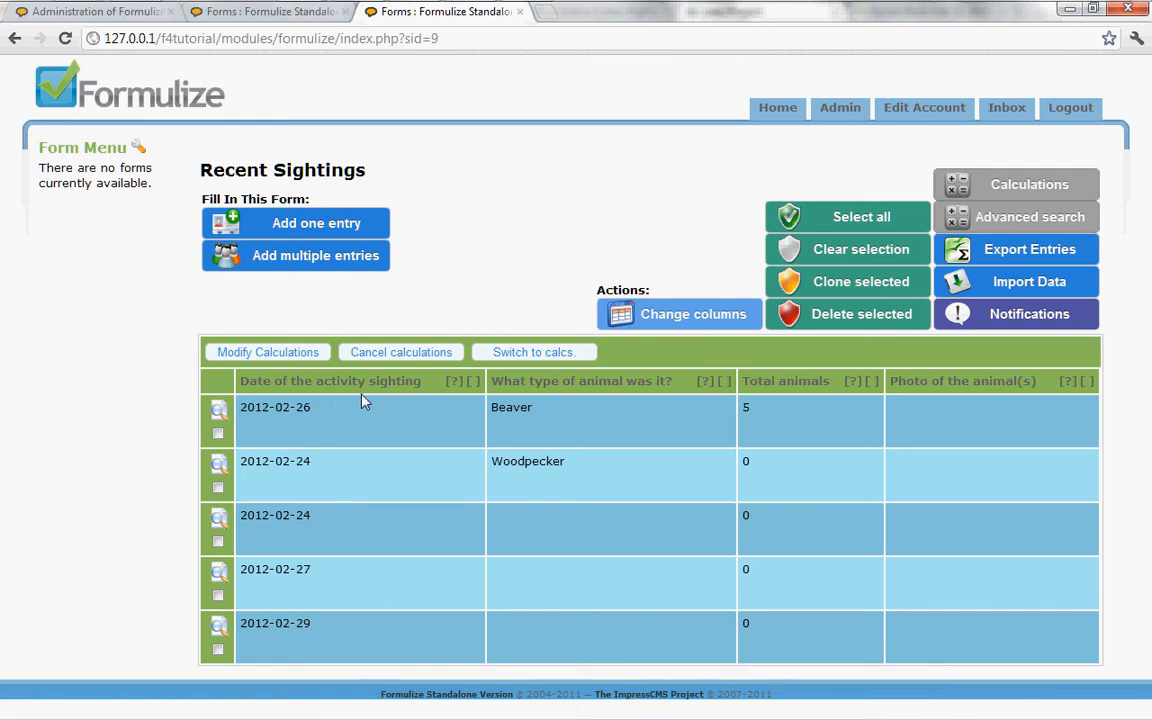
Step: Open the Recent Sightings screen's action button settings and set the 'Add one entry/Update your entry' button text to "Add a sighting"
click(113, 13)
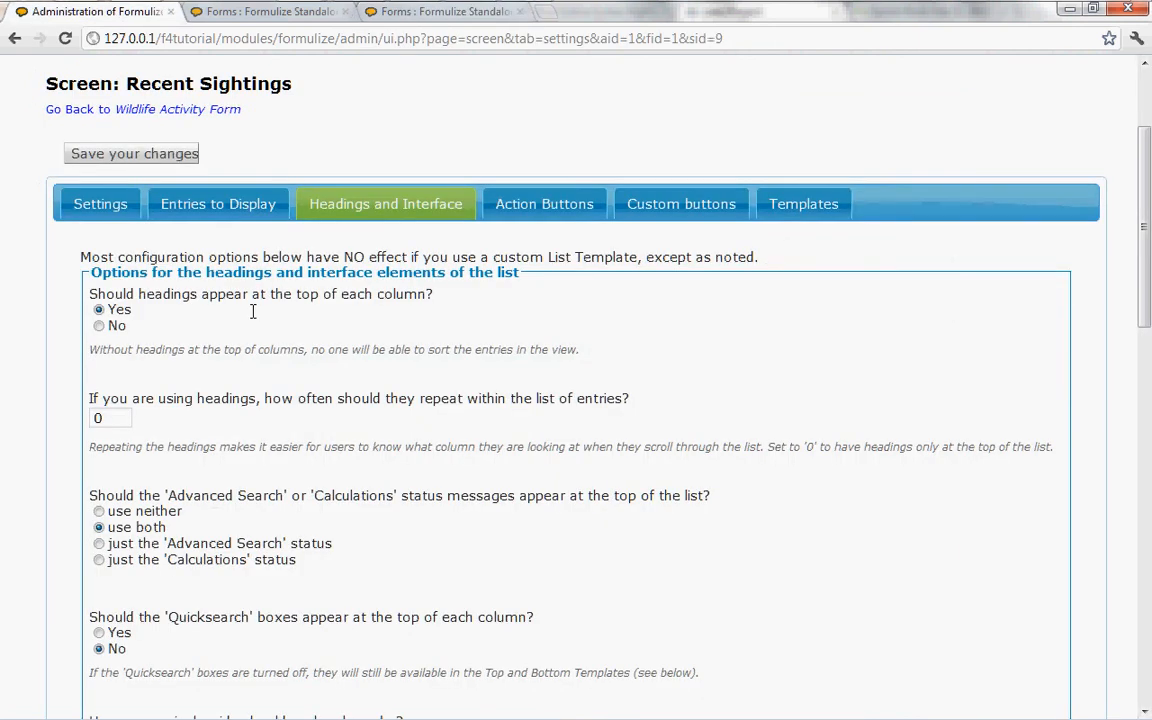
scroll(260, 370, down, 3)
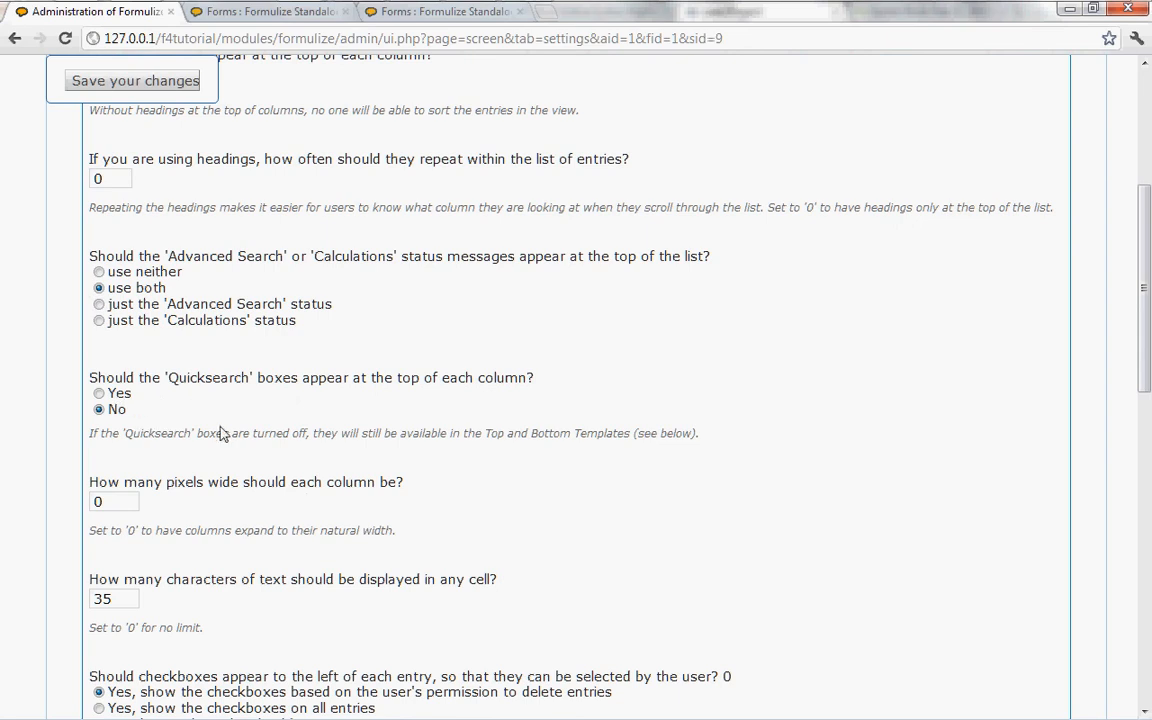
scroll(229, 427, up, 5)
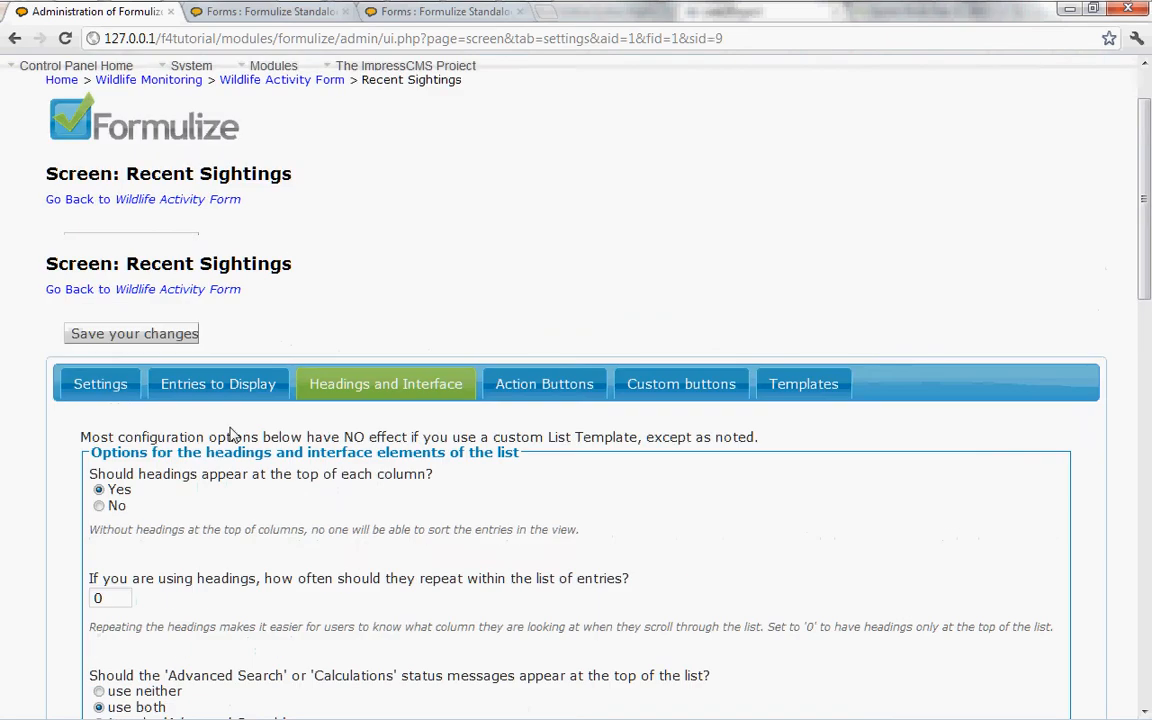
click(533, 384)
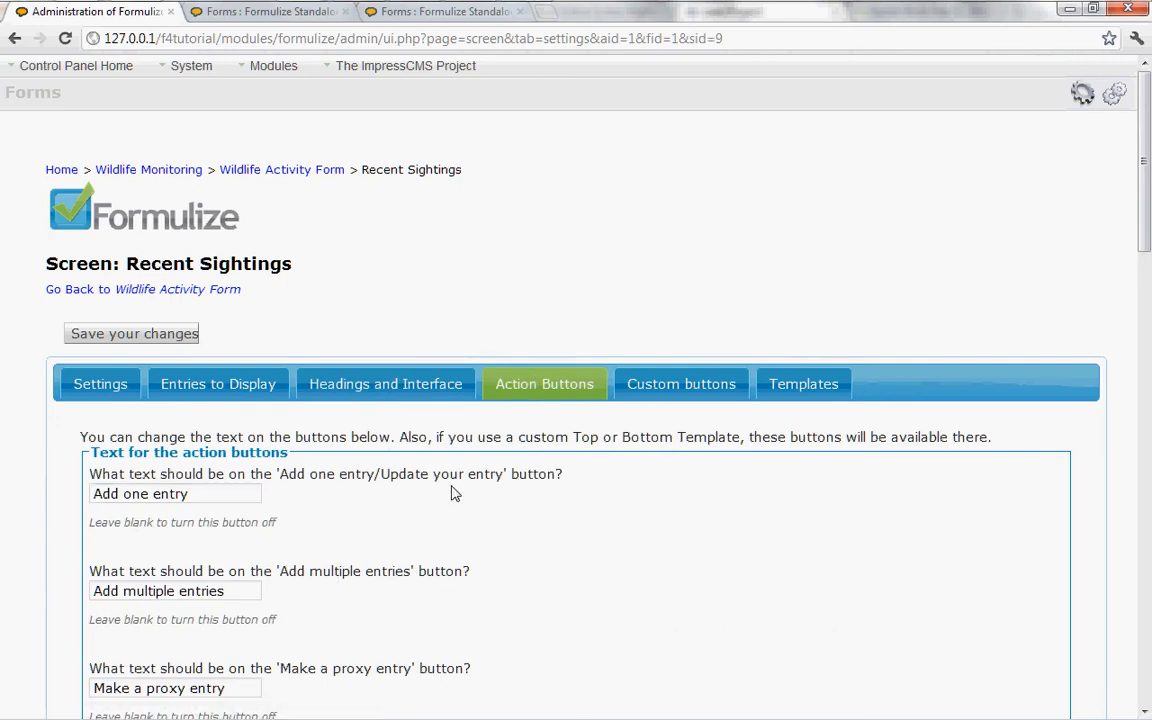
scroll(456, 497, down, 1)
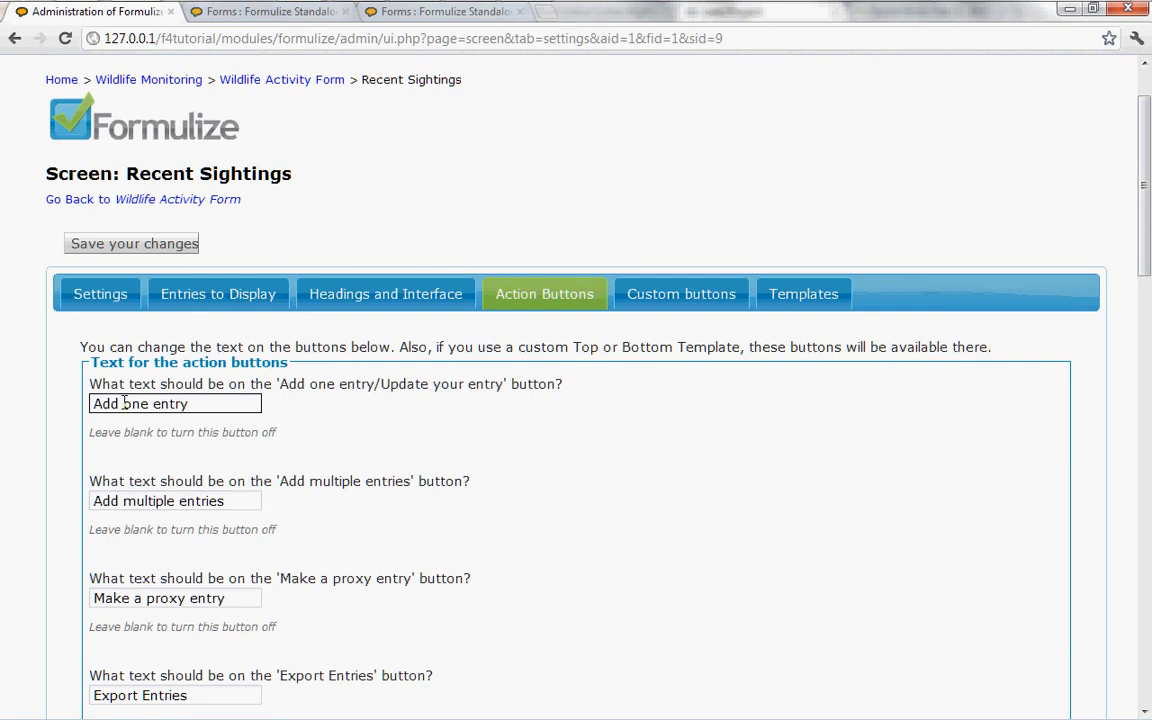
drag(123, 403, 210, 408)
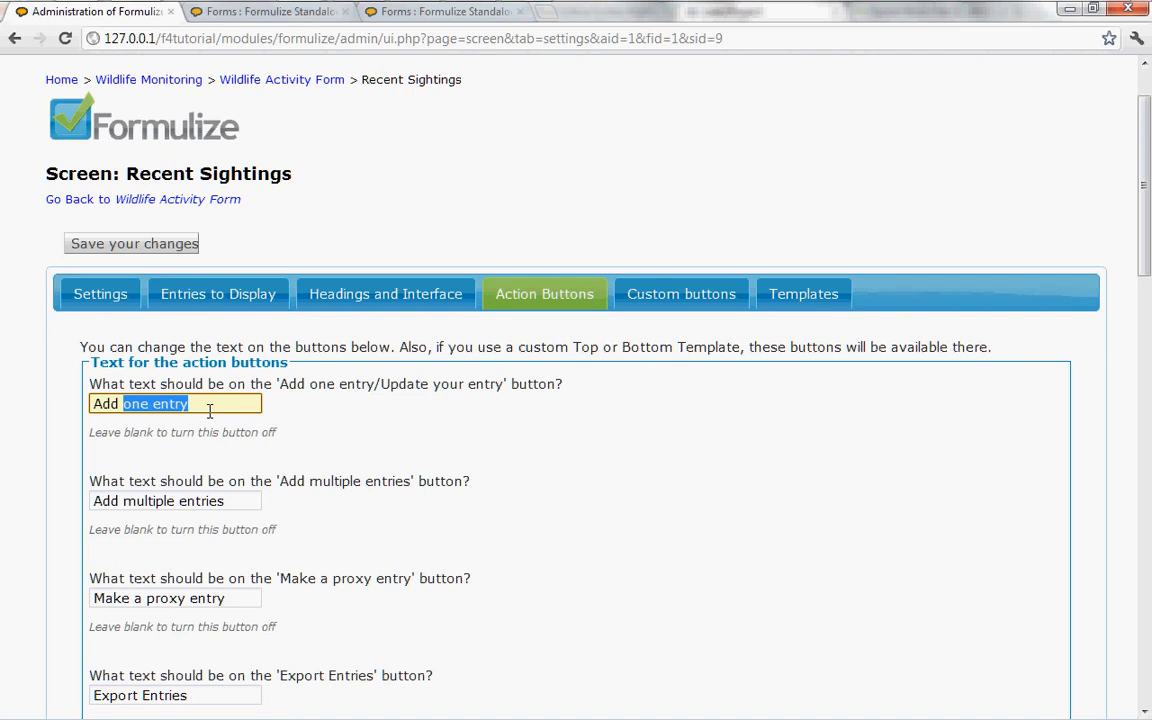
text(a sighting)
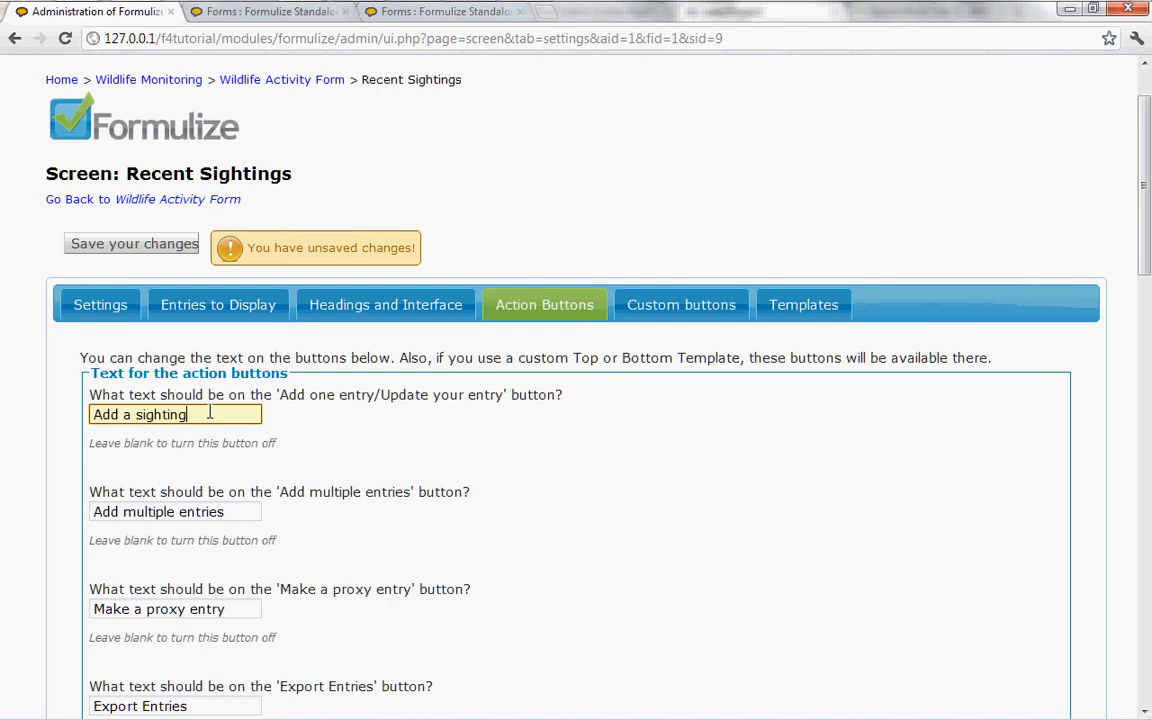
Step: Turn off the 'Add multiple entries' and 'Make a proxy entry' buttons by leaving their texts blank
click(222, 511)
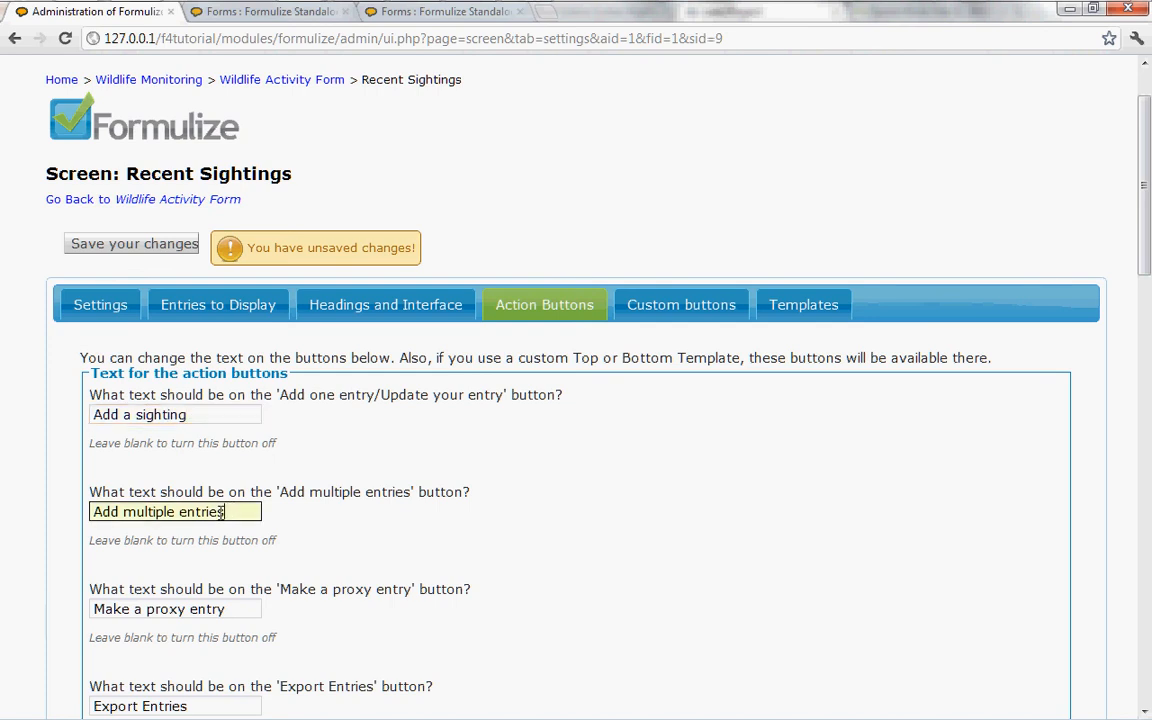
drag(222, 511, 64, 510)
key(BackSpace)
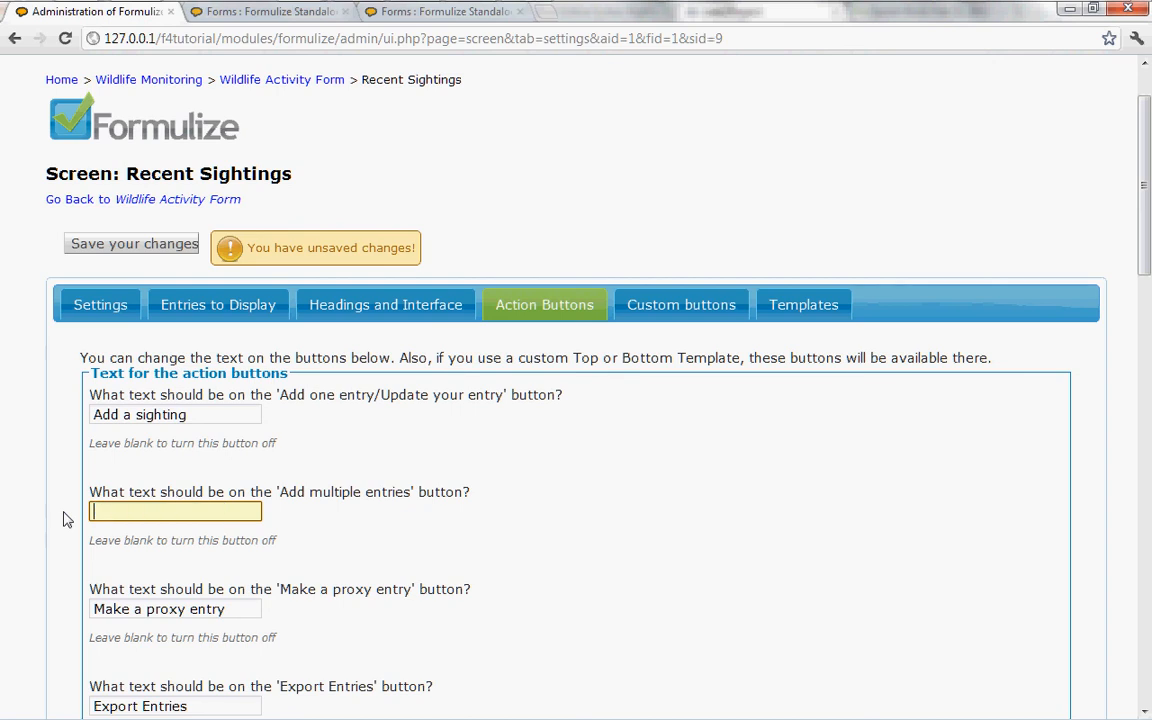
scroll(250, 578, down, 1)
scroll(250, 578, down, 2)
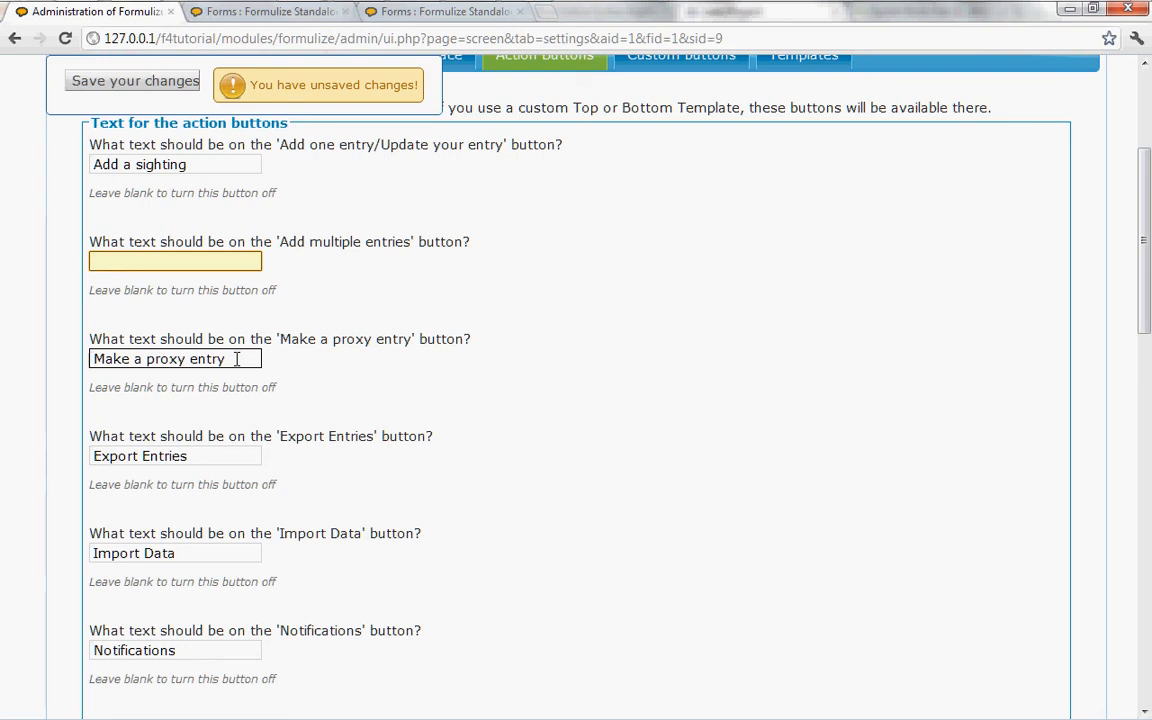
drag(237, 359, 28, 360)
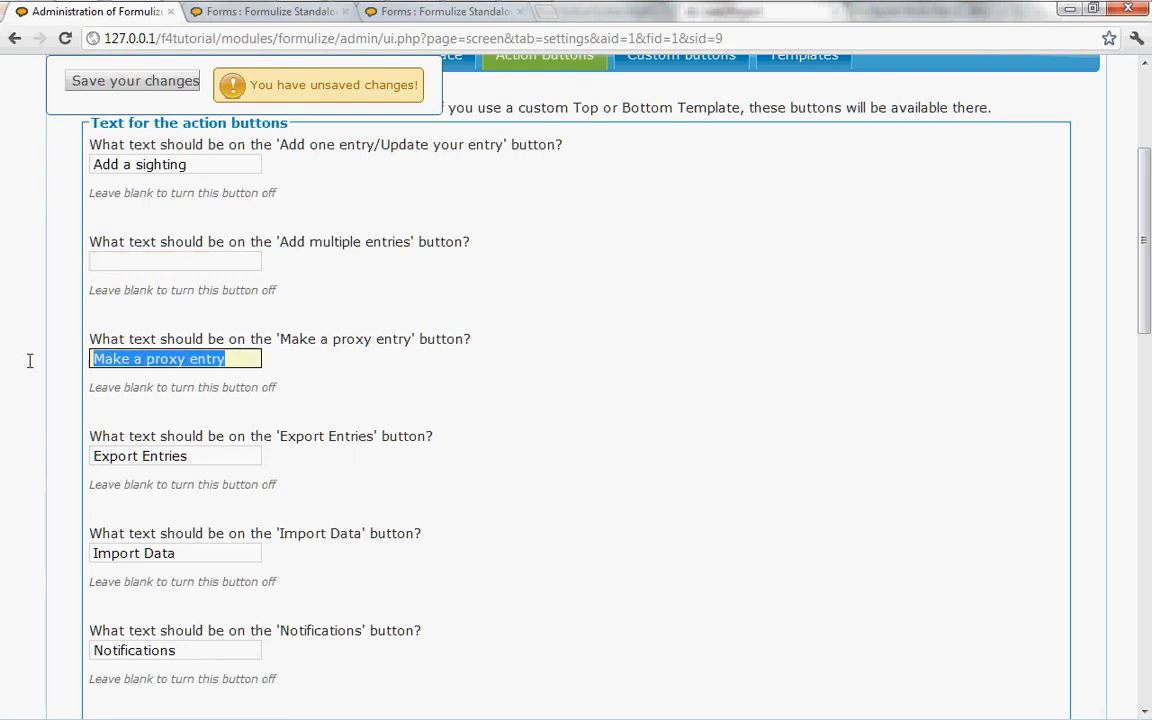
key(BackSpace)
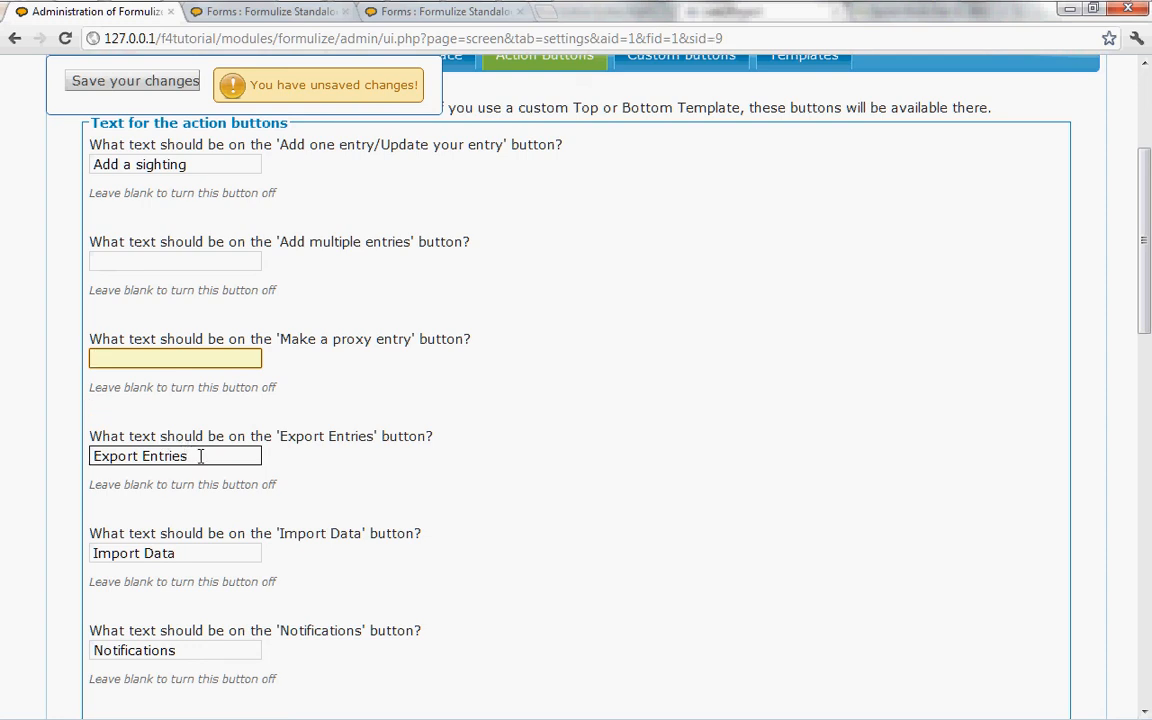
Step: Set the text of the 'Export Entries' button to "Export sightings"
drag(139, 456, 242, 459)
key(BackSpace)
text(sighting)
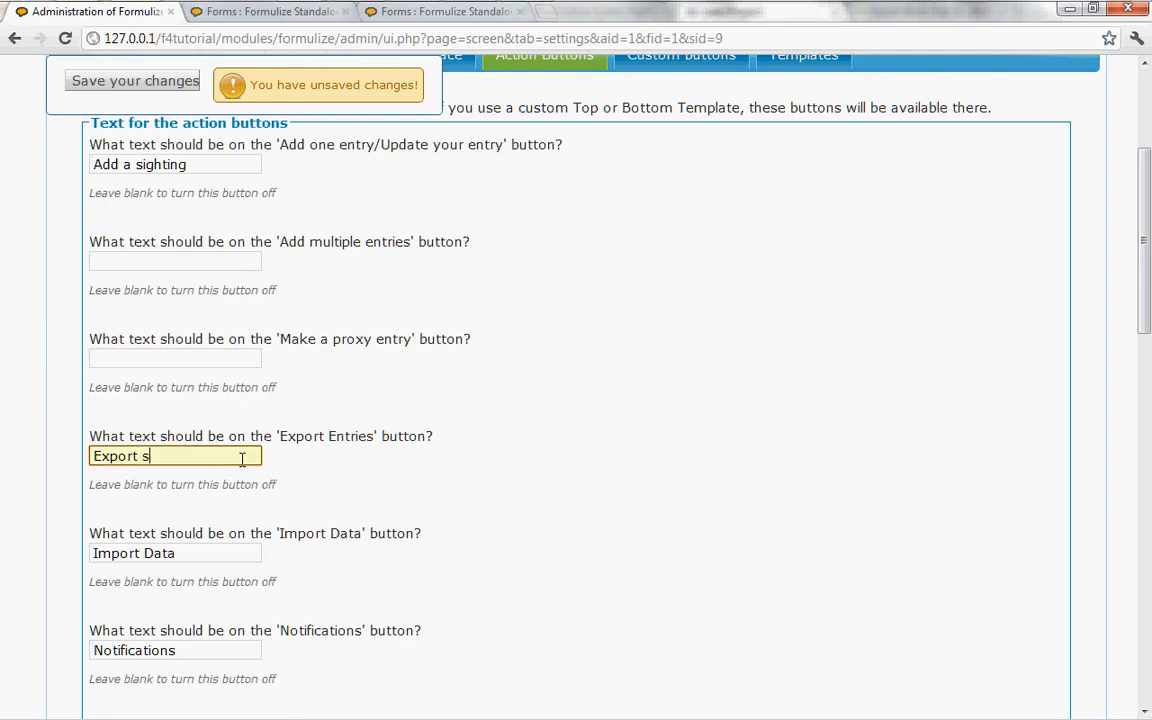
text(s)
Step: Turn off the 'Import Data' and 'Notifications' buttons by clearing their texts
scroll(344, 492, down, 1)
click(258, 463)
click(185, 392)
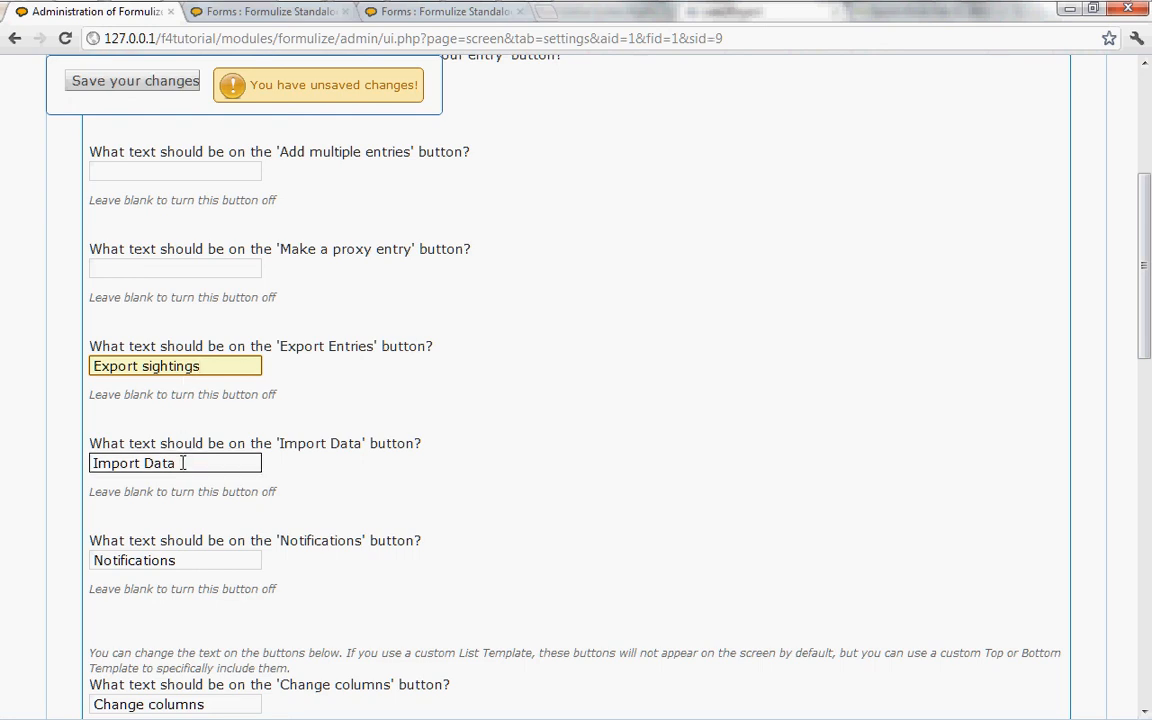
drag(183, 463, 61, 472)
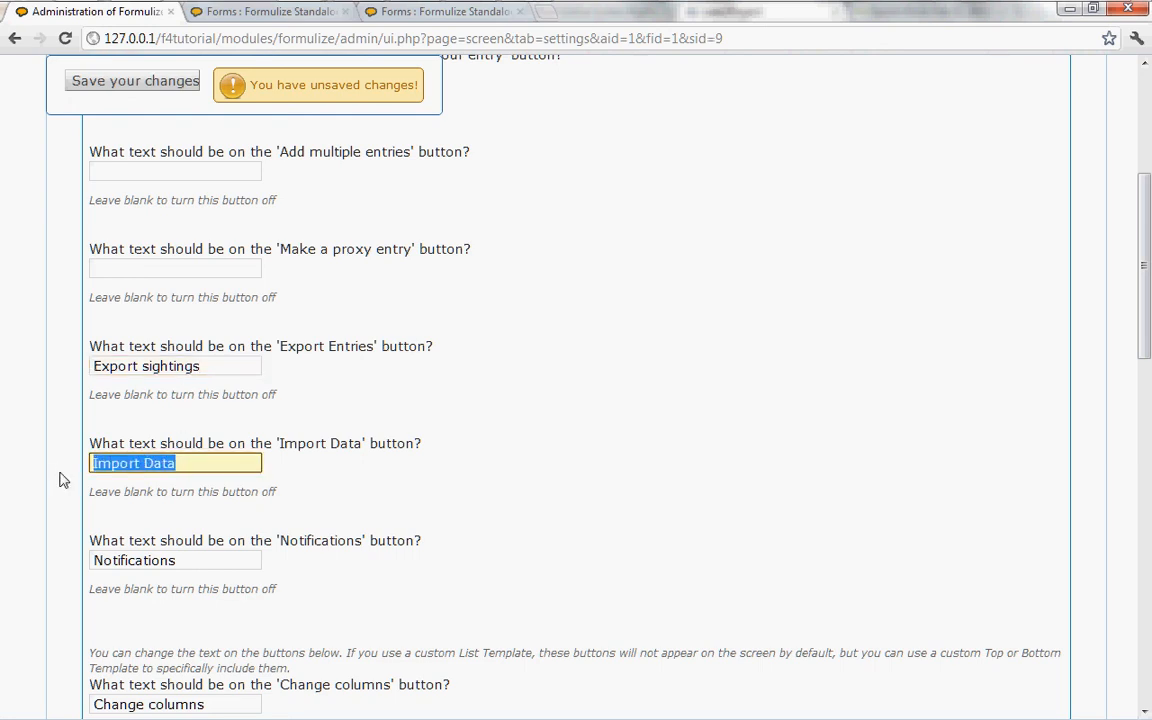
key(BackSpace)
drag(195, 558, 52, 560)
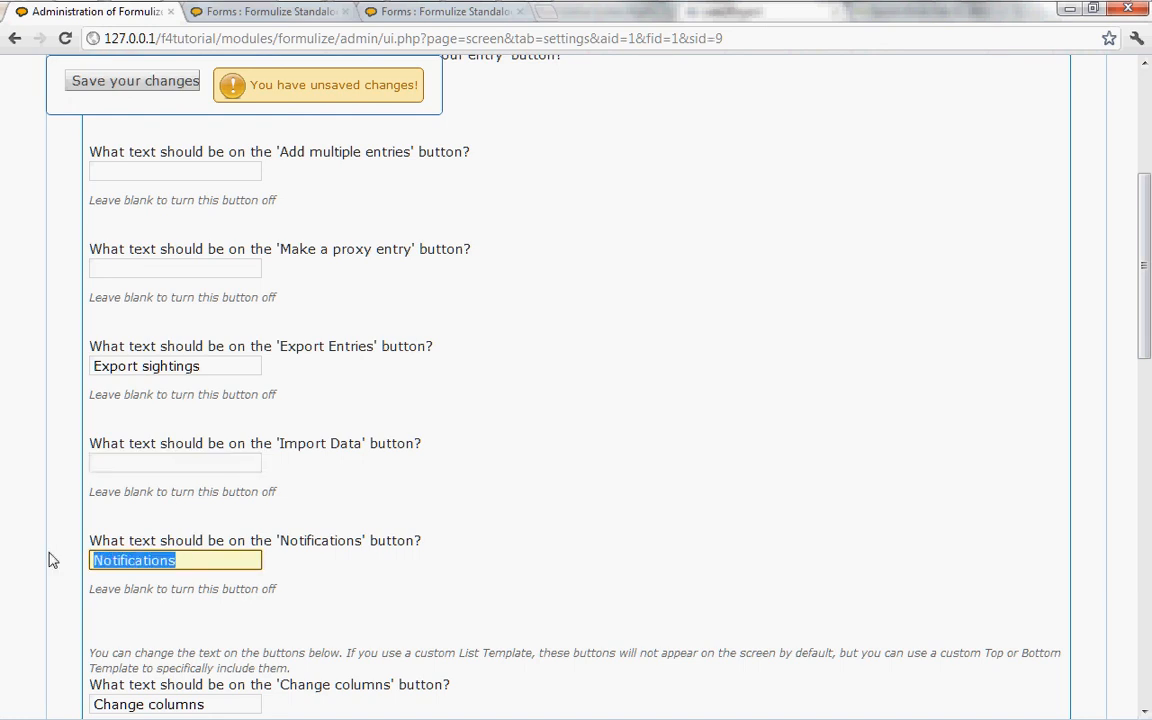
key(BackSpace)
scroll(193, 563, down, 3)
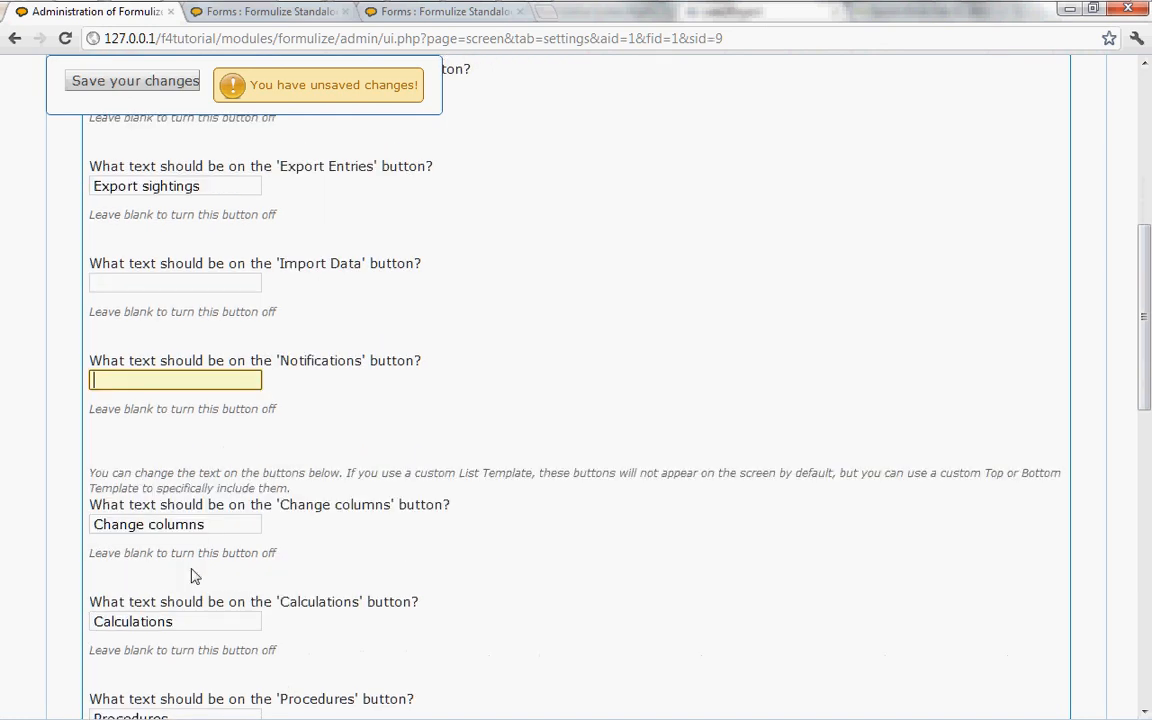
click(210, 434)
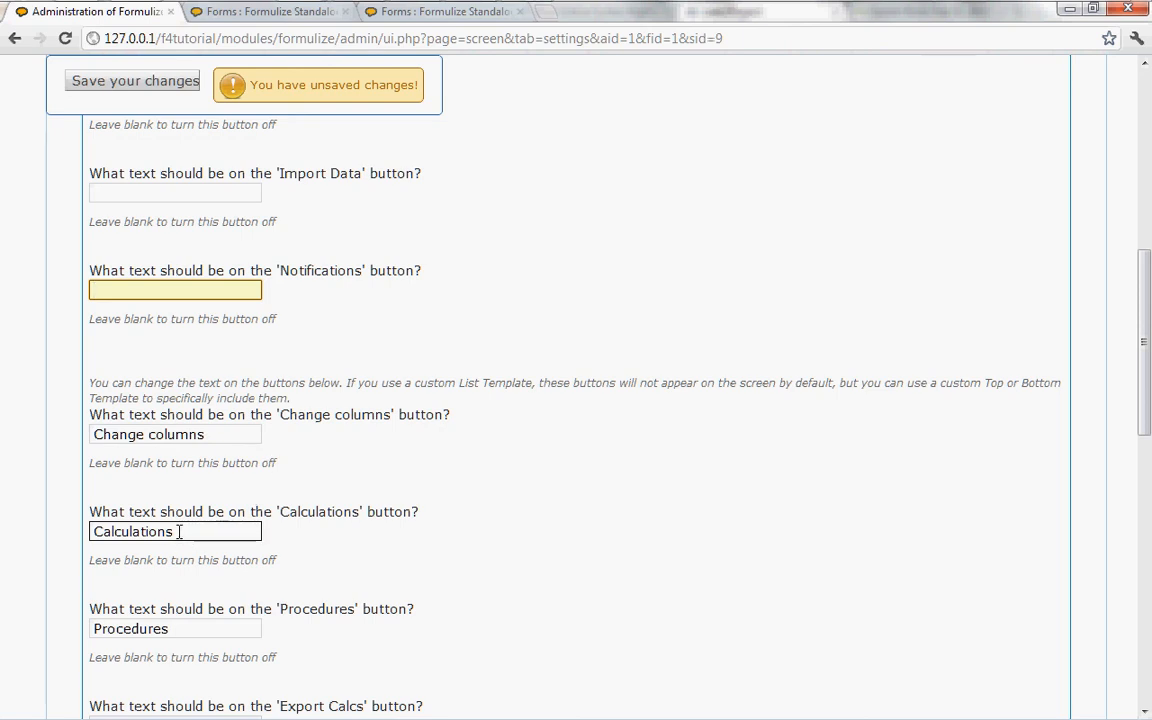
drag(179, 531, 71, 531)
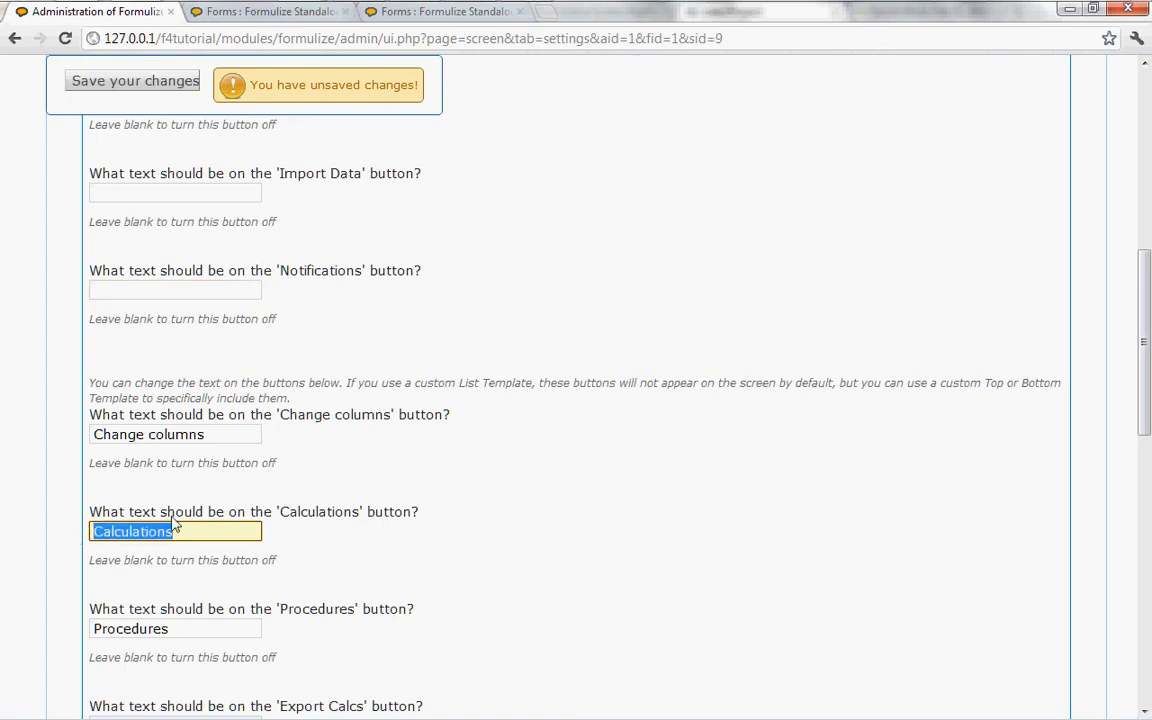
click(237, 531)
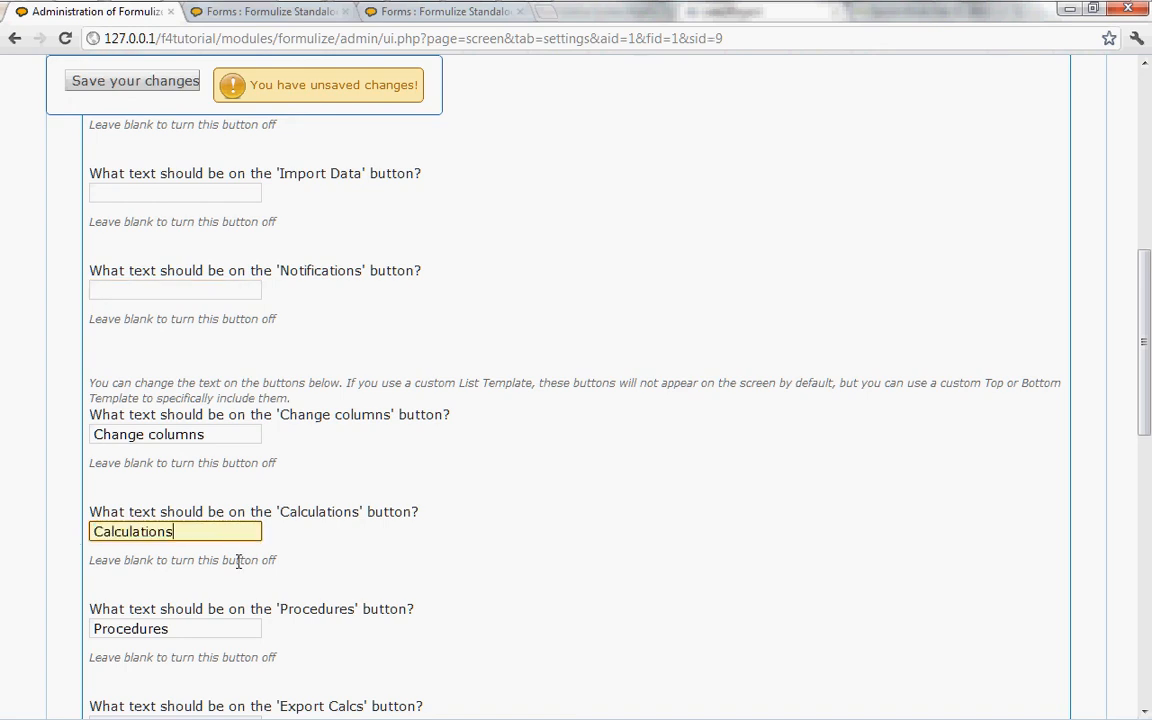
click(490, 588)
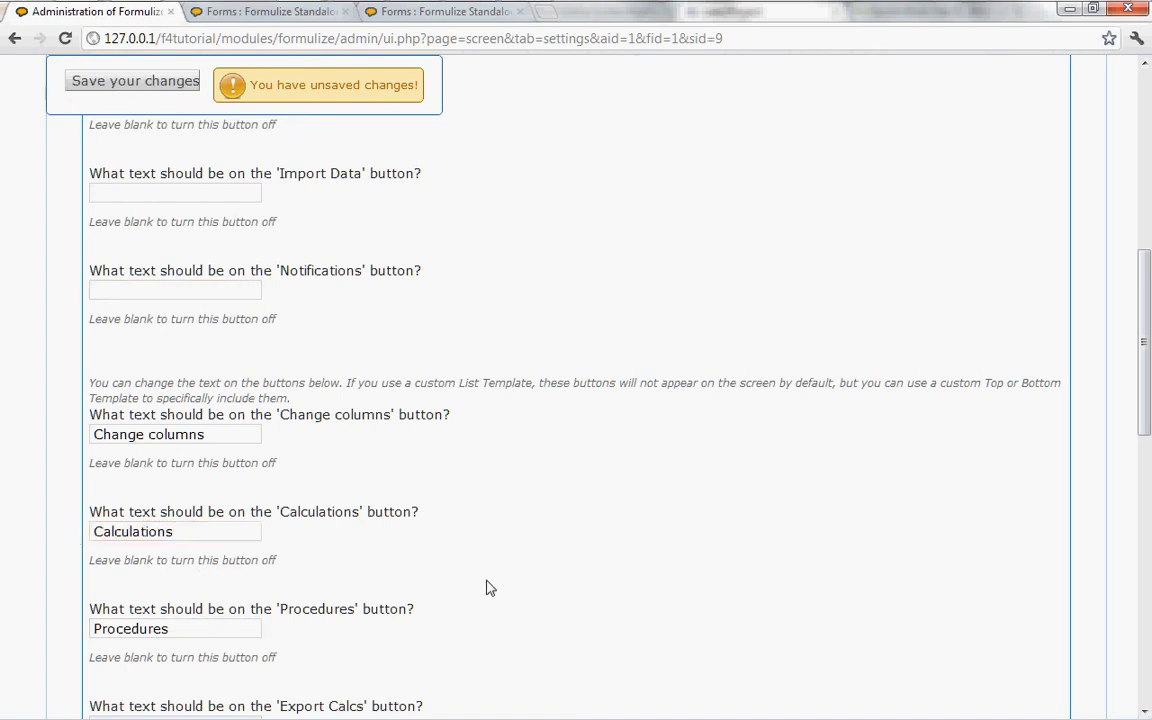
Step: Clear the texts of the 'Procedures' and 'Advanced search' buttons to turn both off
scroll(489, 586, down, 3)
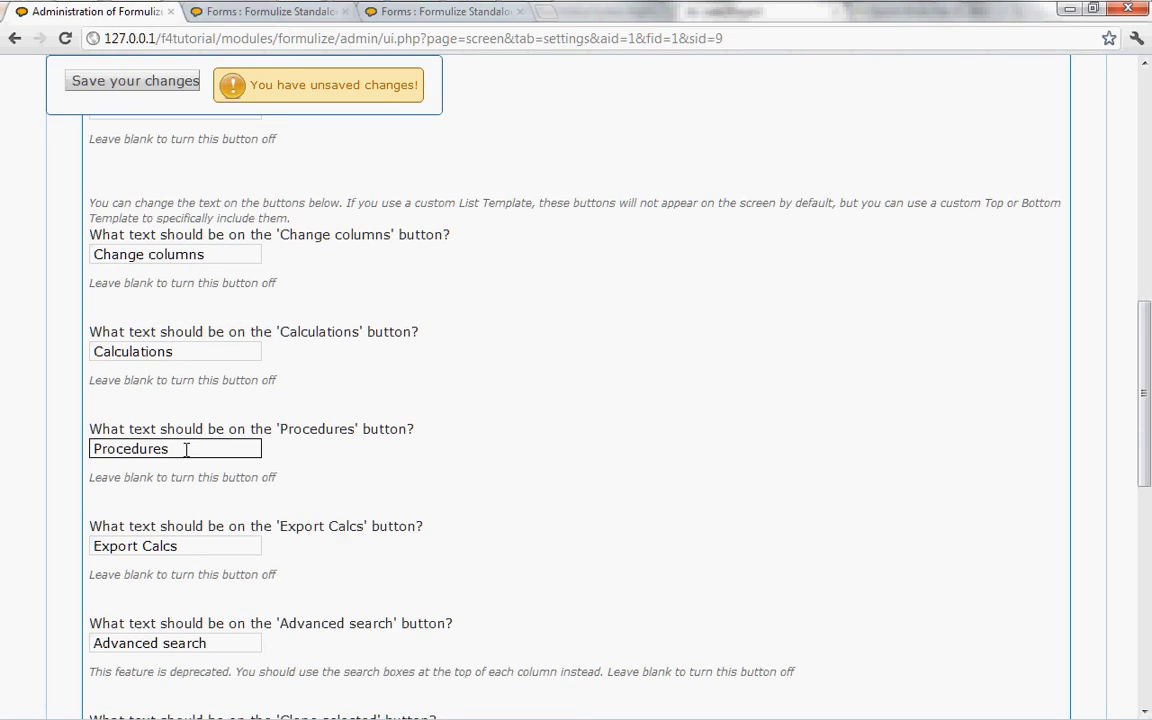
drag(186, 451, 2, 450)
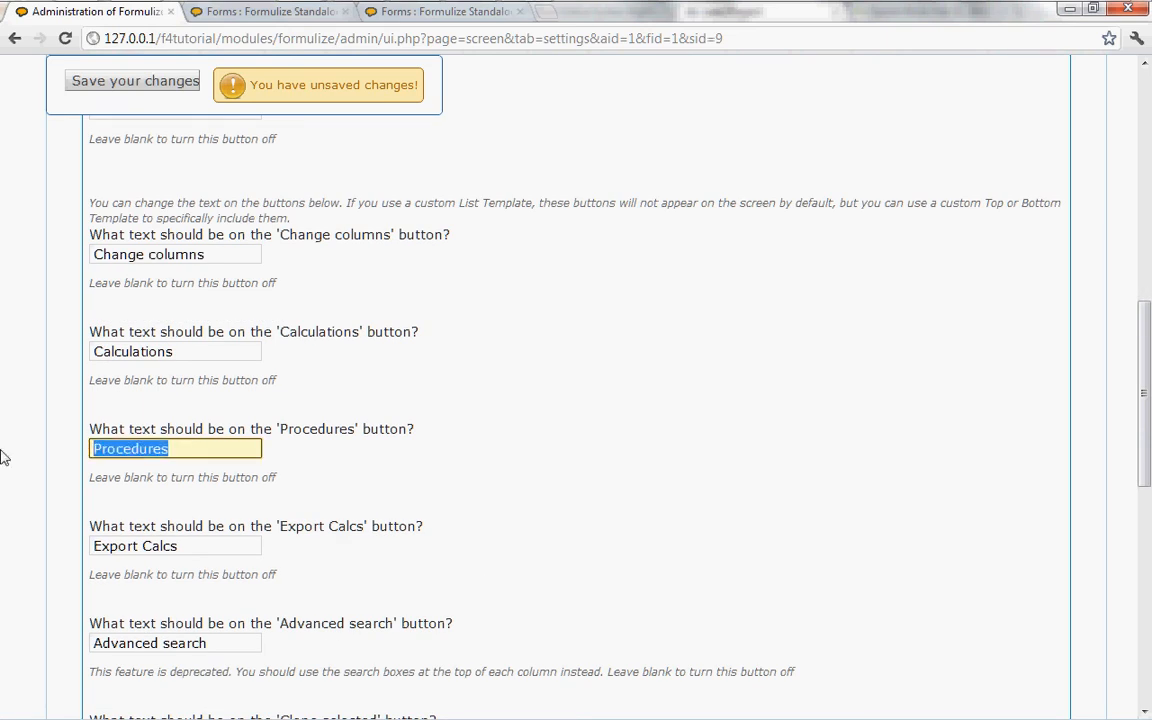
key(BackSpace)
click(160, 546)
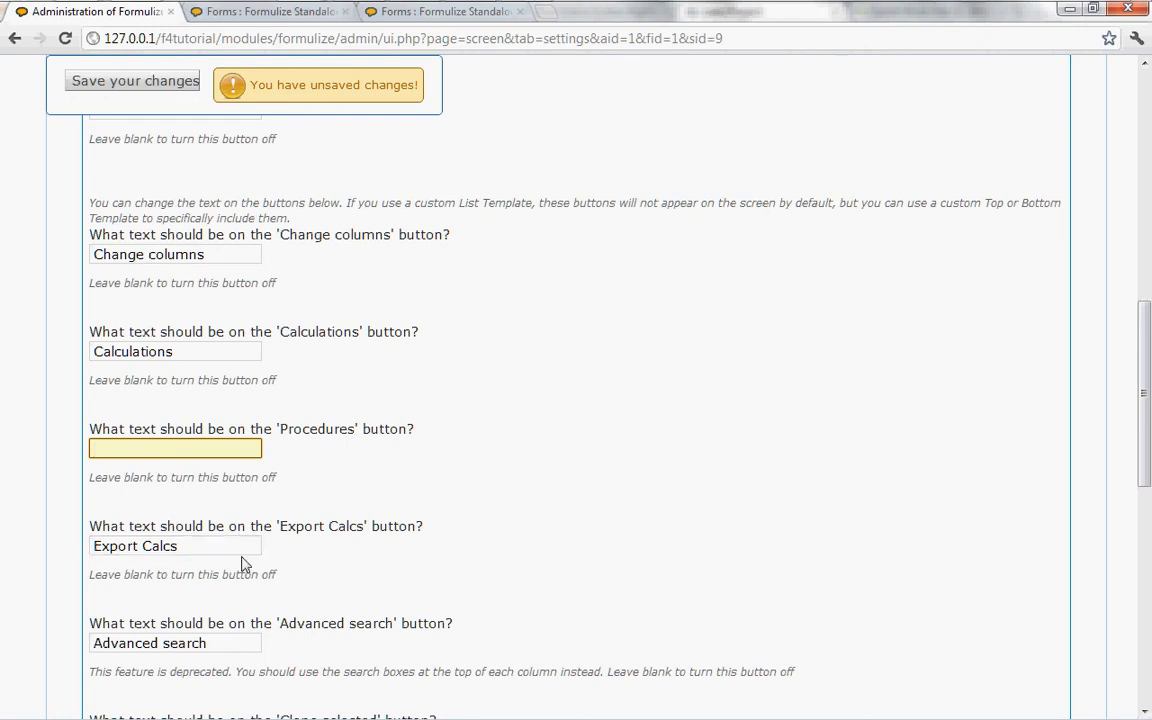
scroll(271, 564, down, 1)
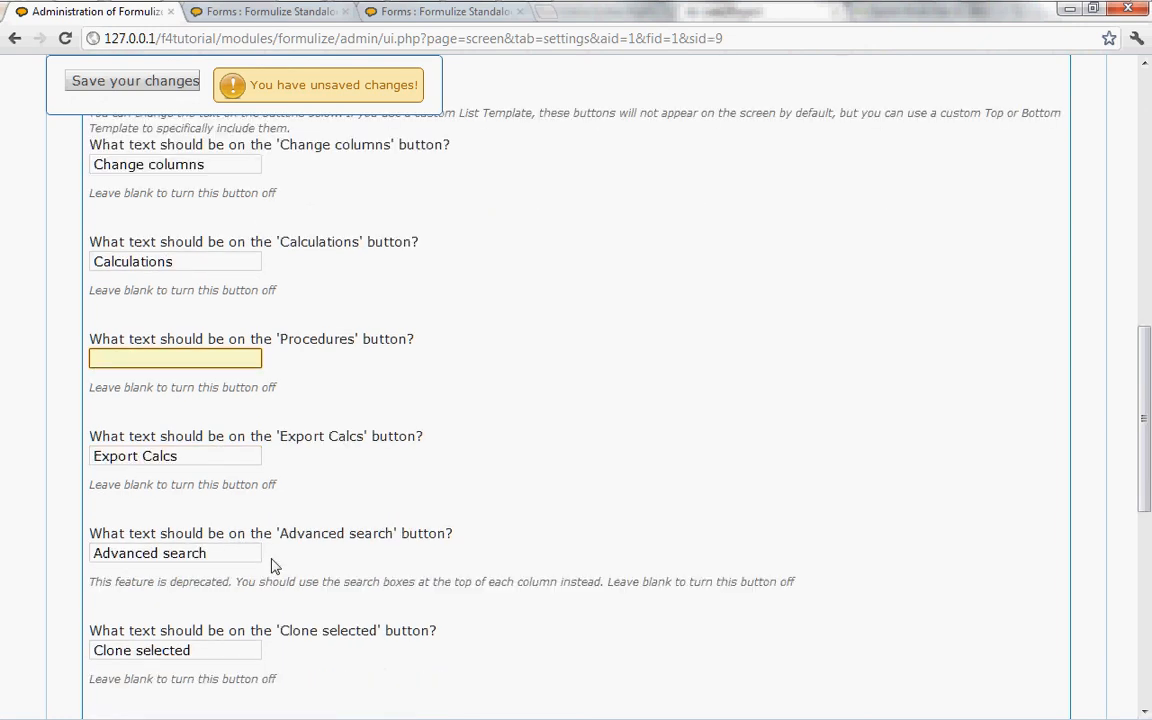
scroll(271, 564, down, 1)
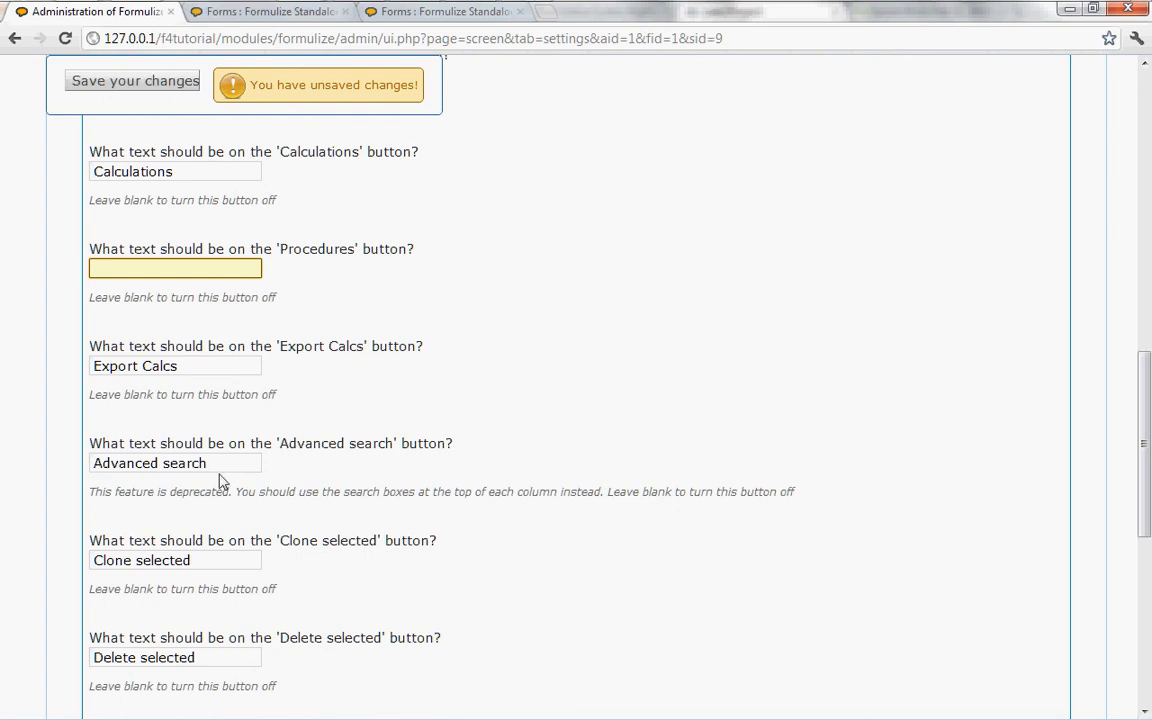
drag(216, 463, 4, 463)
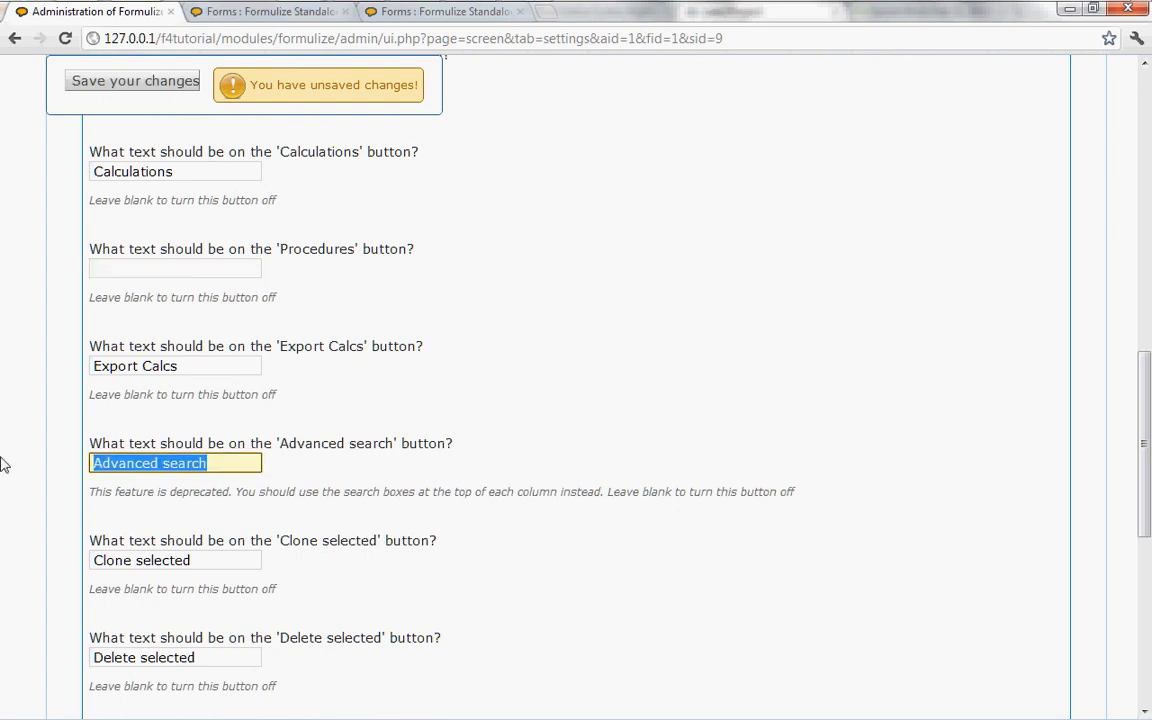
key(BackSpace)
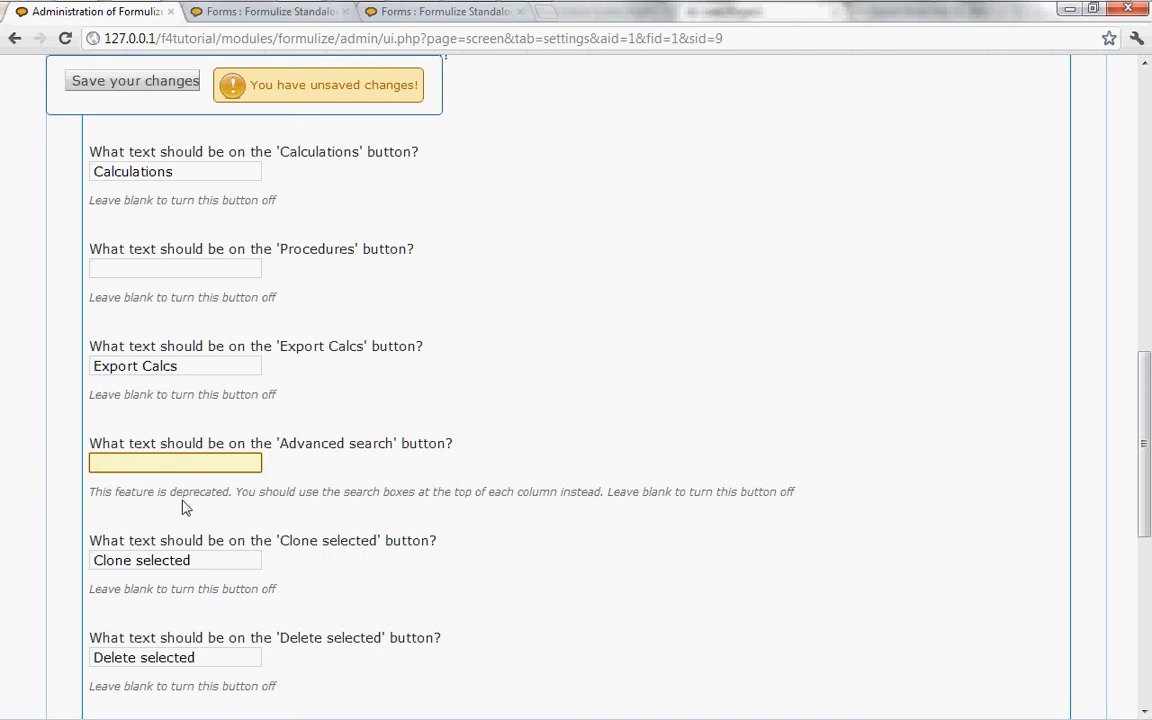
scroll(197, 500, down, 1)
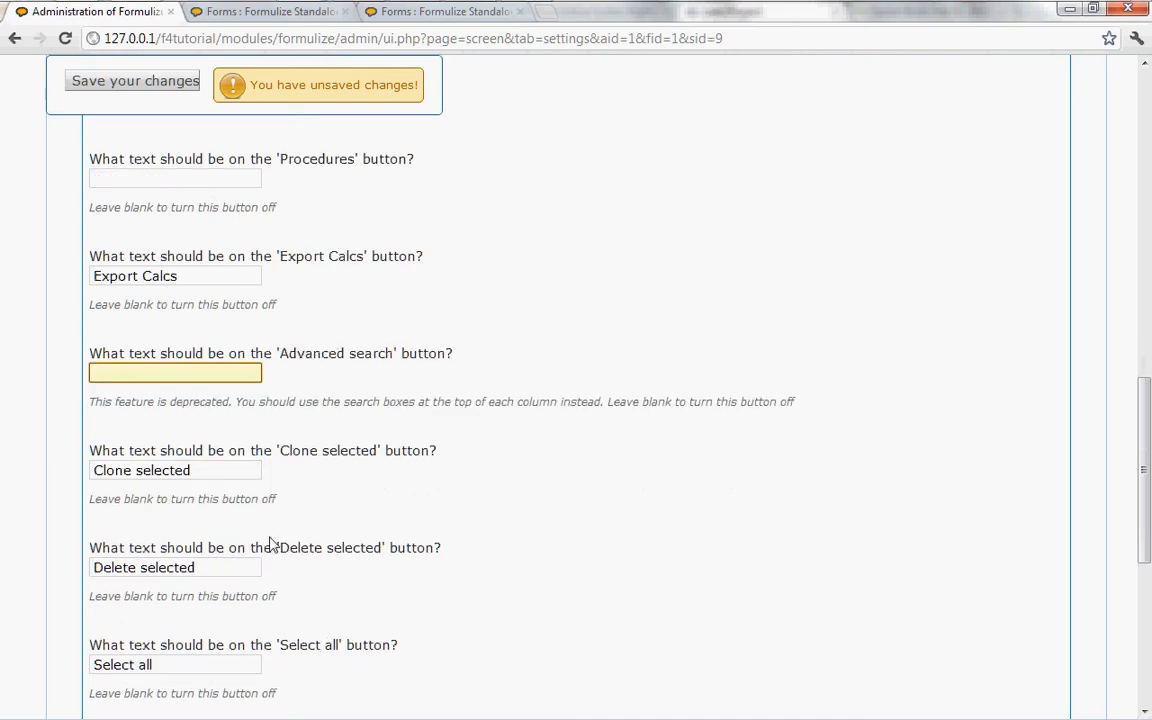
Step: Turn off the 'Clone selected' and 'Delete selected' buttons by clearing their texts
scroll(197, 497, down, 1)
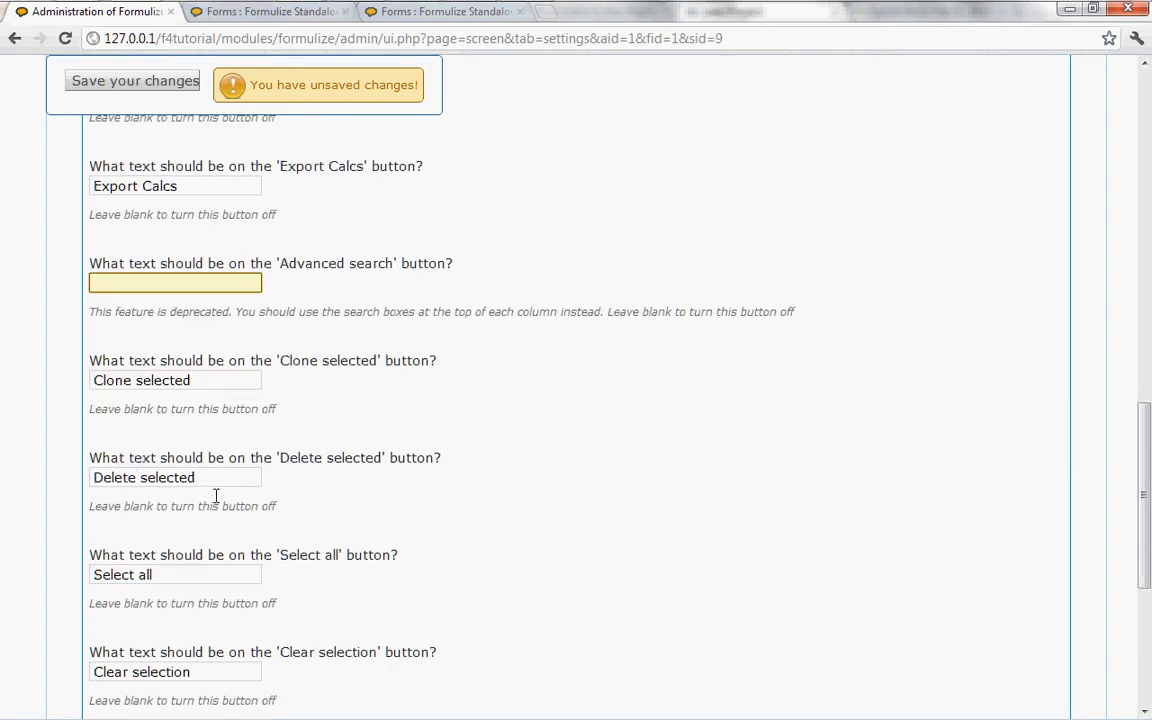
click(193, 380)
drag(193, 380, 13, 385)
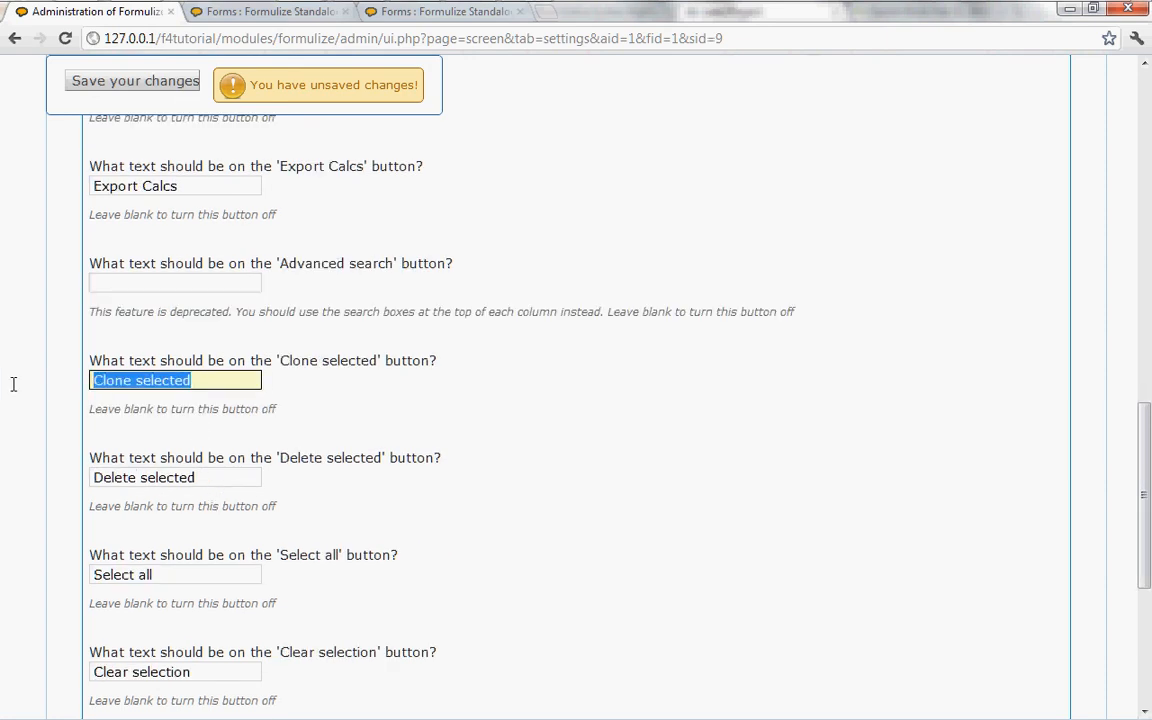
key(BackSpace)
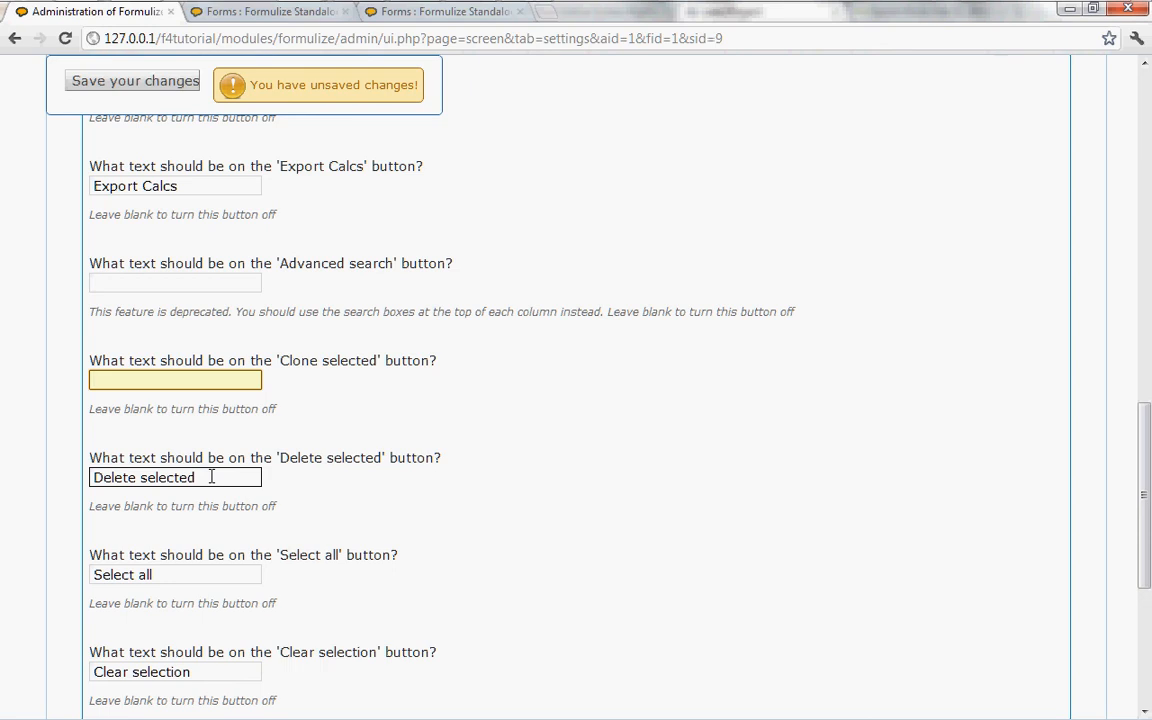
scroll(211, 477, down, 1)
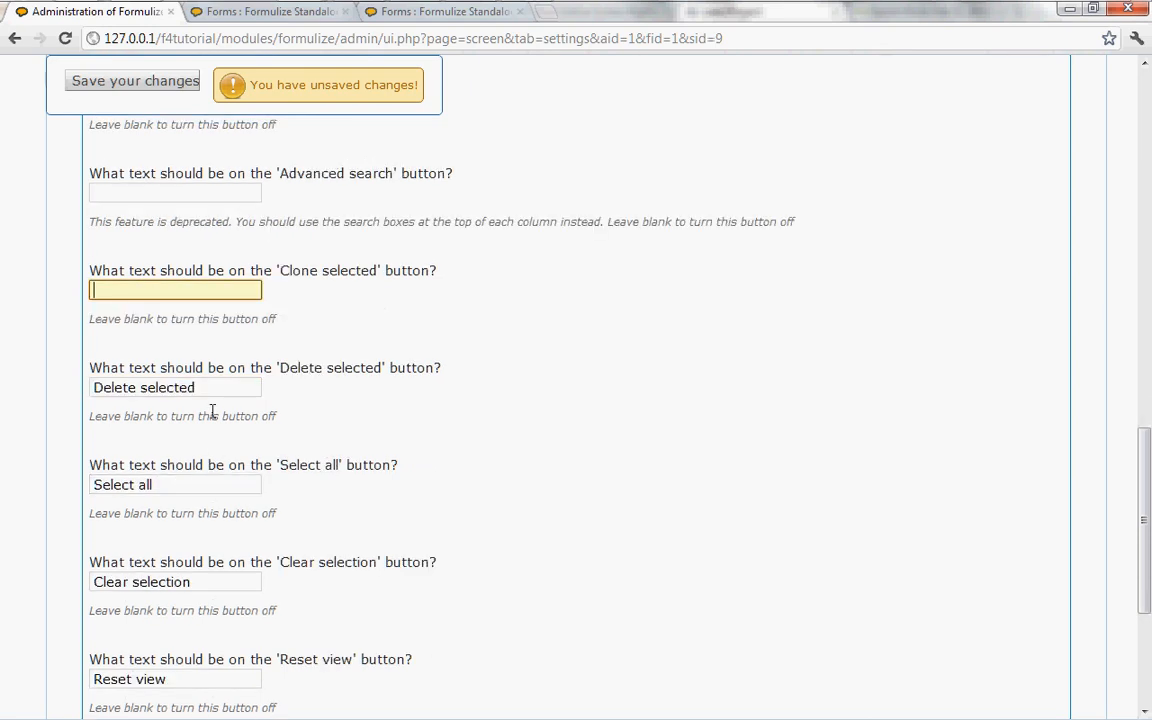
drag(196, 388, 3, 404)
key(BackSpace)
Step: Clear the texts of the 'Select all' and 'Clear selection' buttons to turn both off
drag(162, 484, 36, 481)
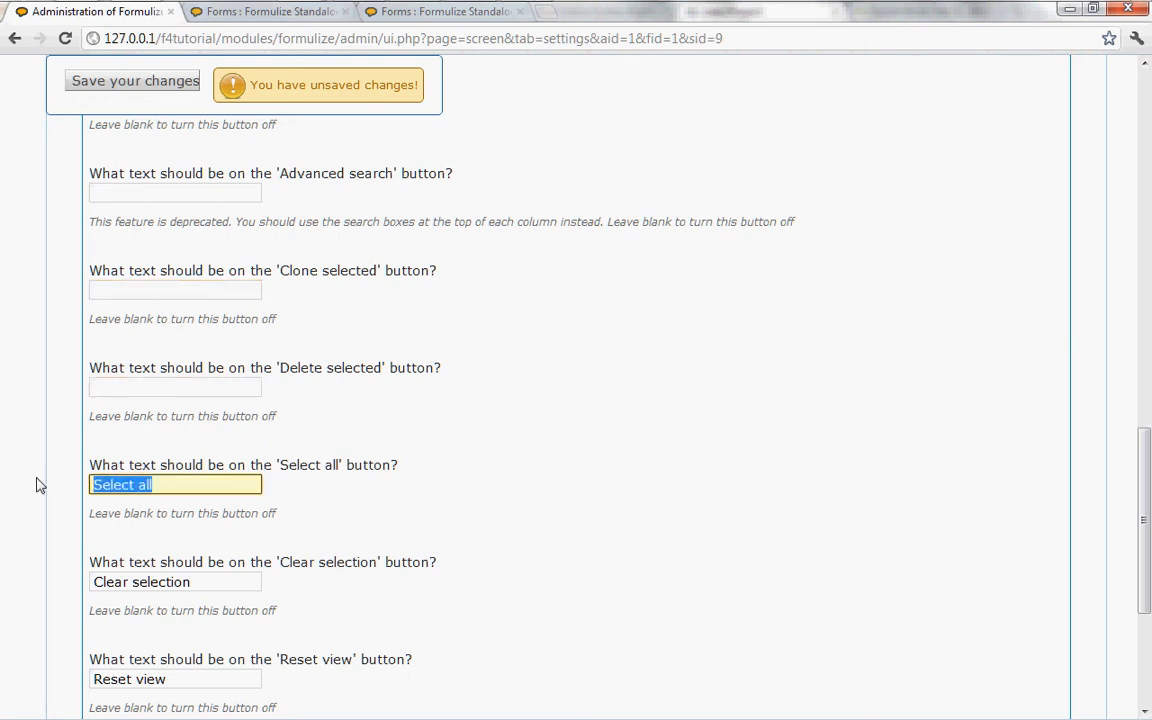
key(BackSpace)
drag(200, 582, 40, 591)
key(BackSpace)
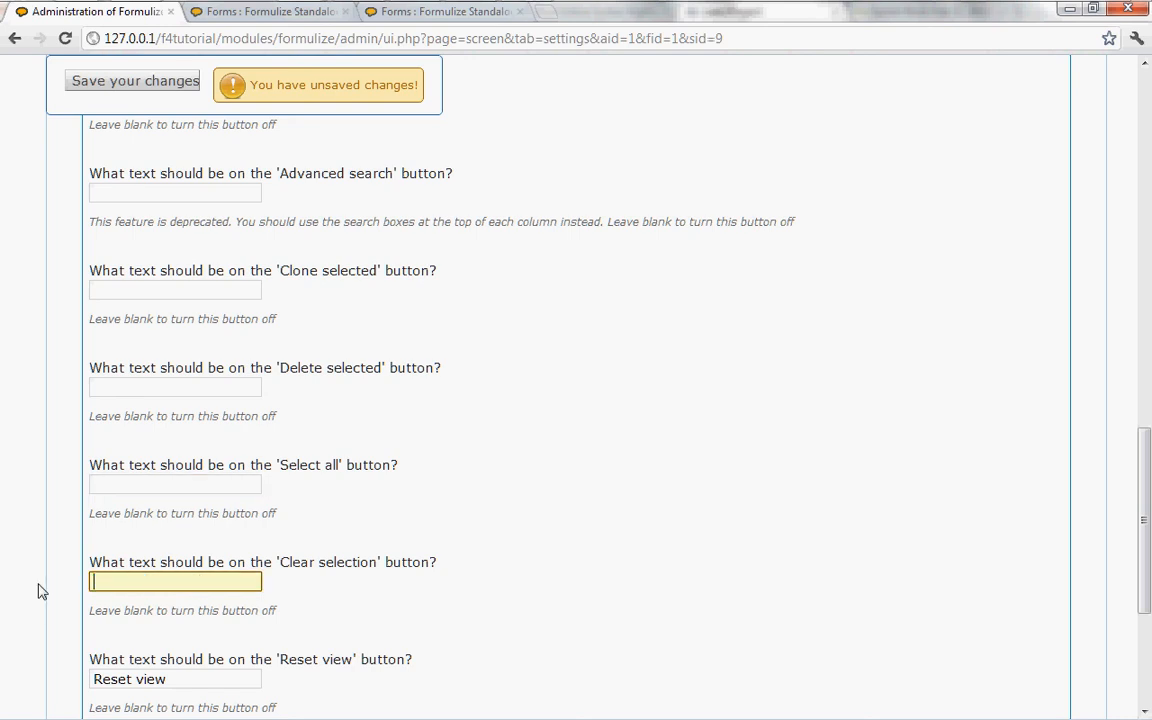
Step: Check the entry checkboxes on the Recent Sightings page and set the screen's checkbox option to 'No, do not show the checkboxes'
click(452, 20)
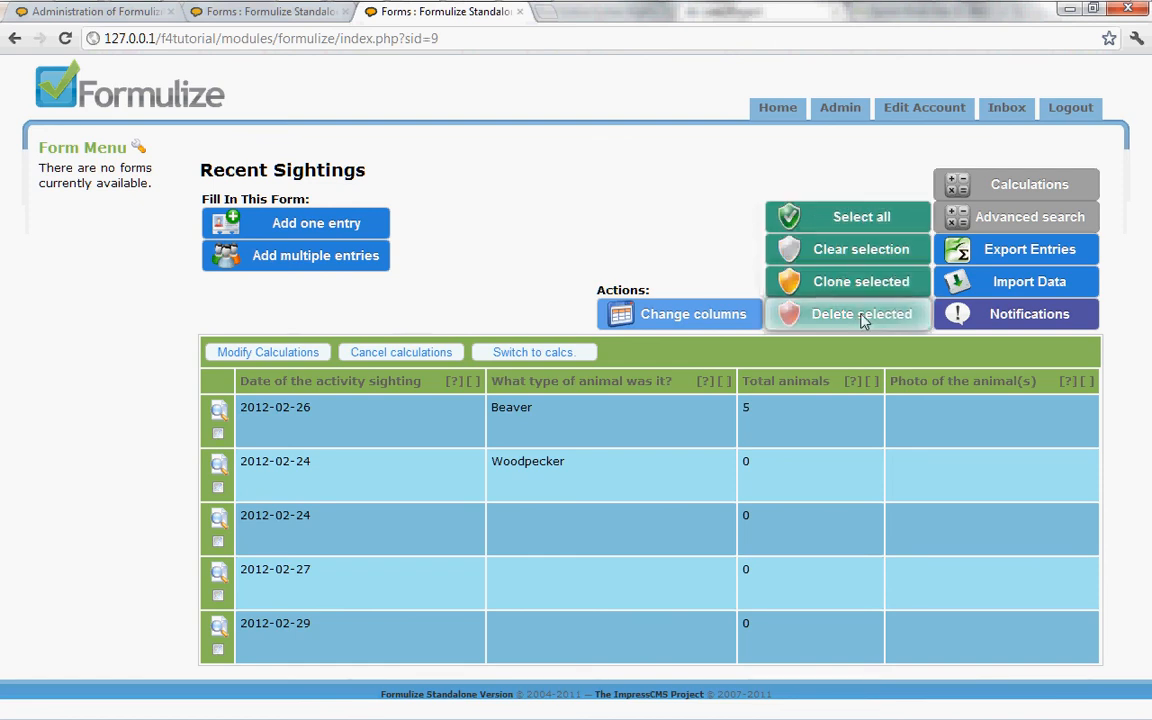
click(270, 12)
click(390, 15)
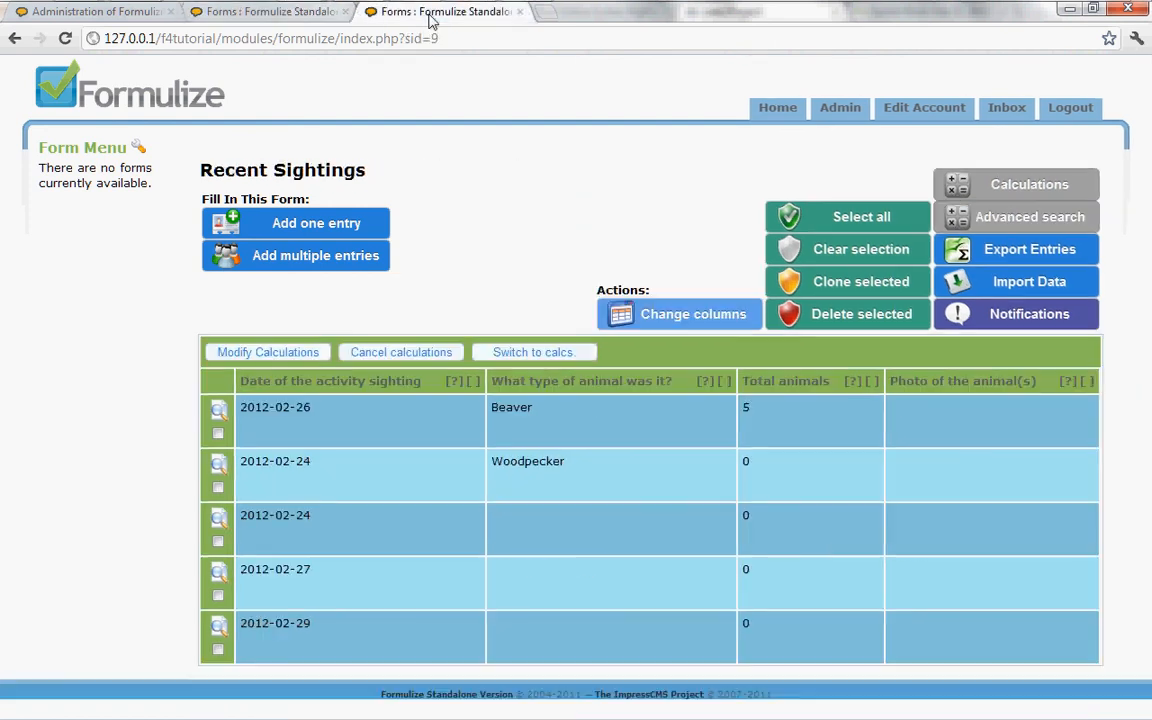
click(35, 10)
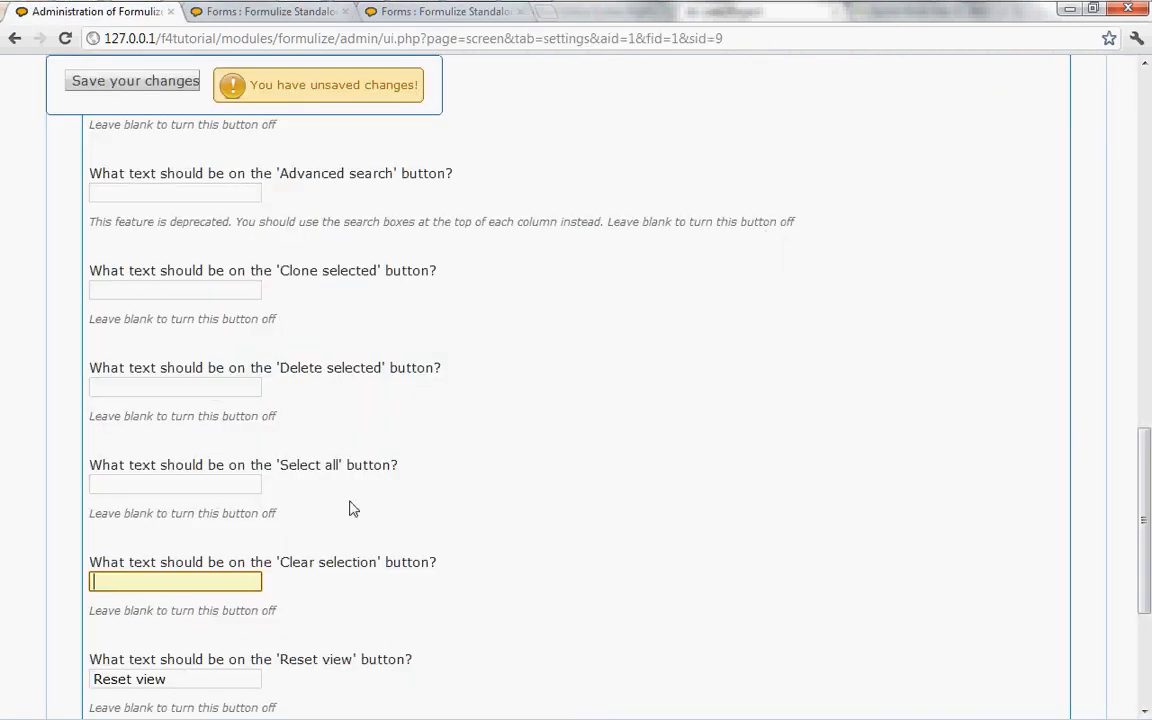
scroll(350, 507, up, 15)
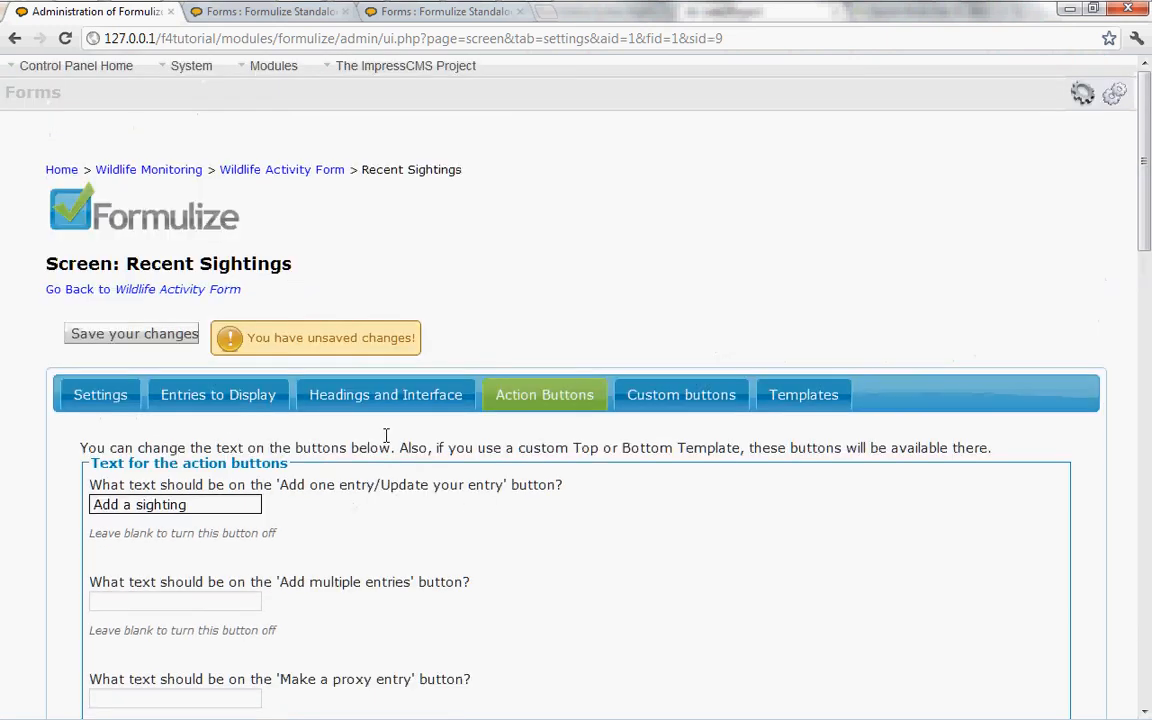
click(331, 398)
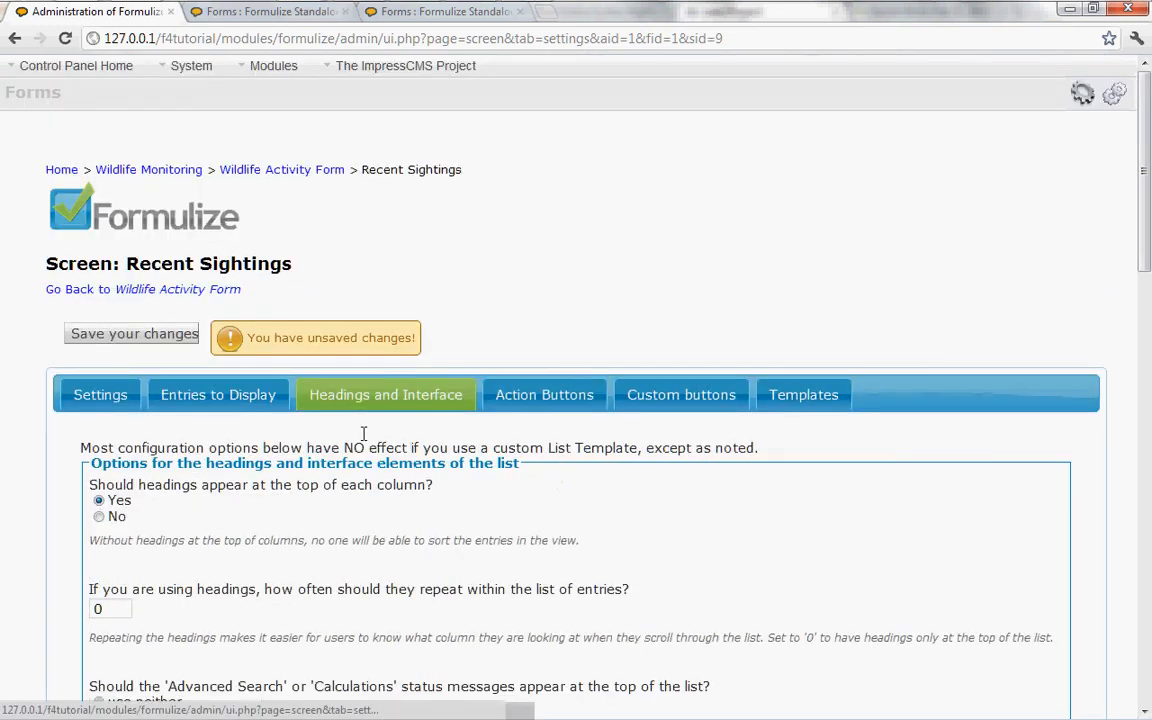
scroll(380, 518, down, 15)
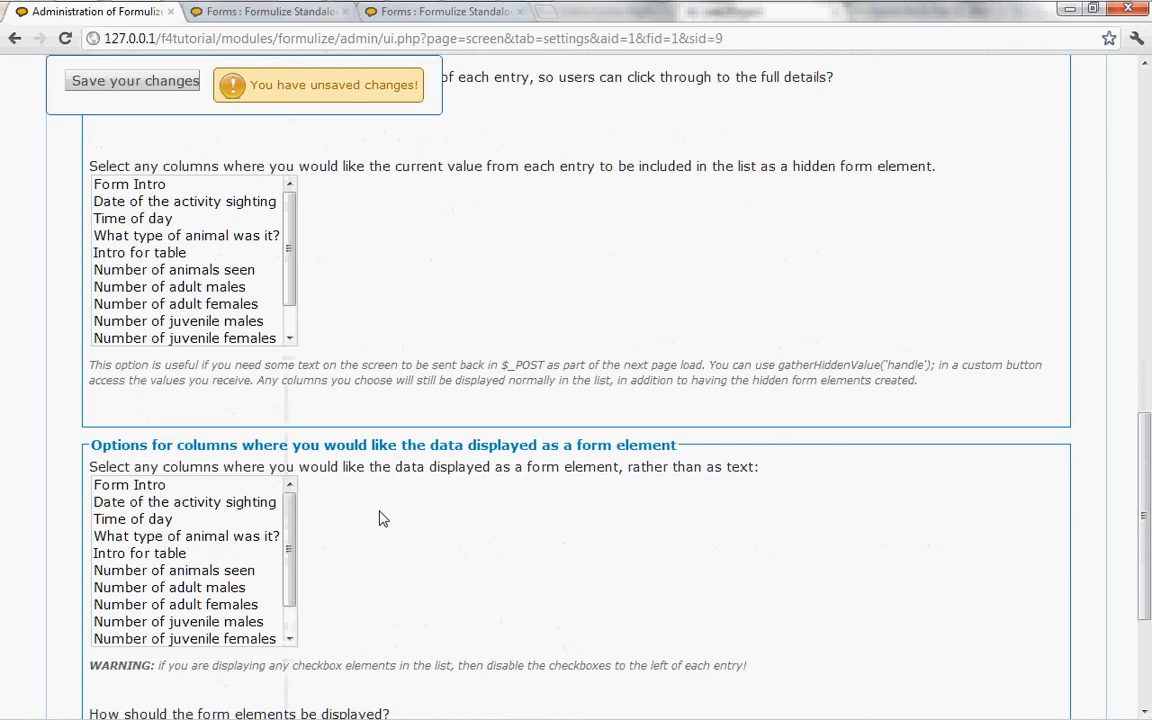
scroll(380, 518, up, 3)
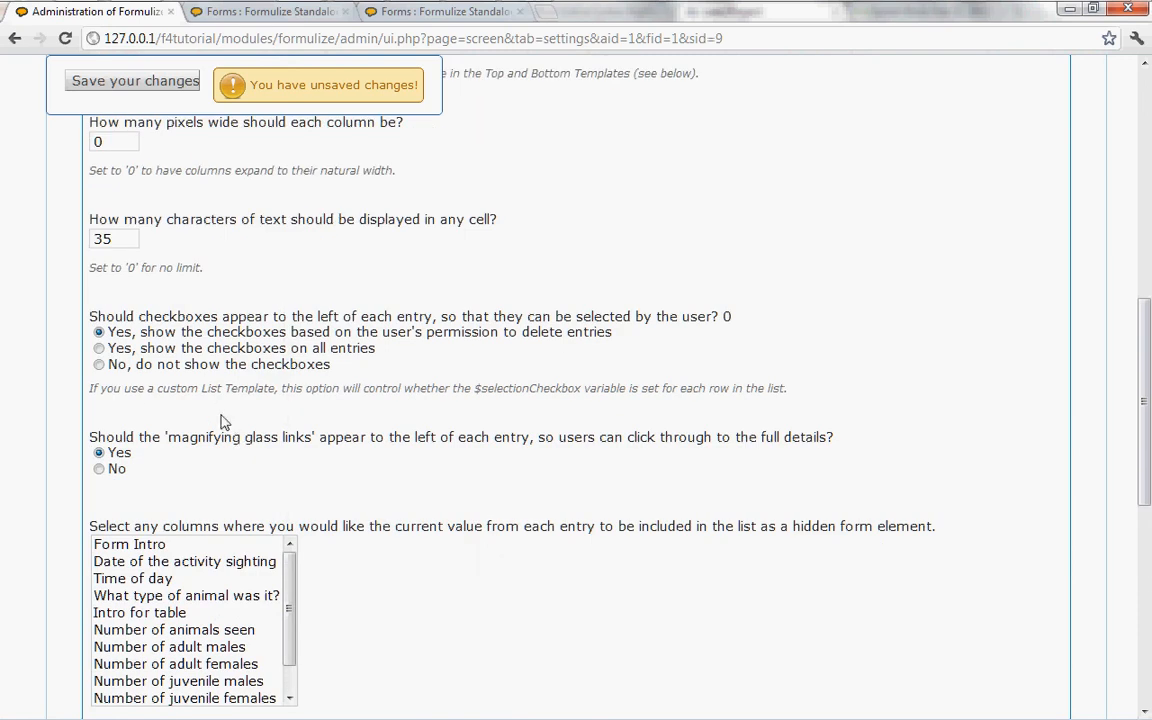
click(99, 364)
scroll(440, 370, up, 2)
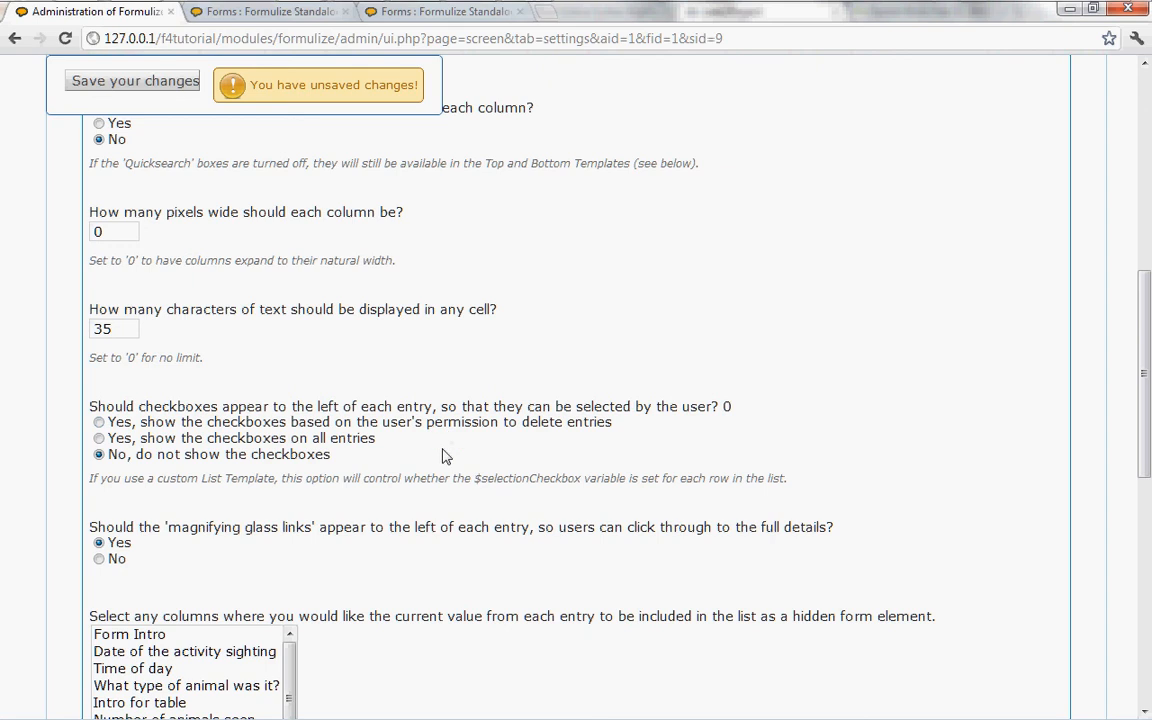
scroll(444, 456, up, 3)
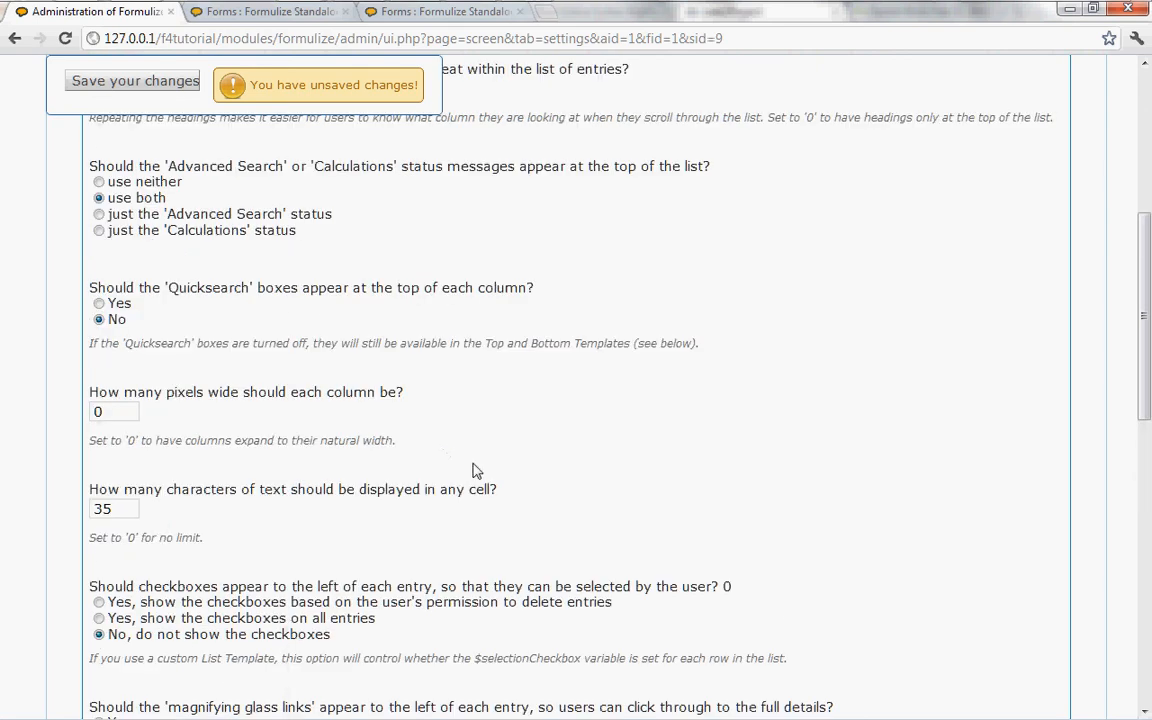
scroll(476, 471, up, 3)
scroll(444, 427, down, 2)
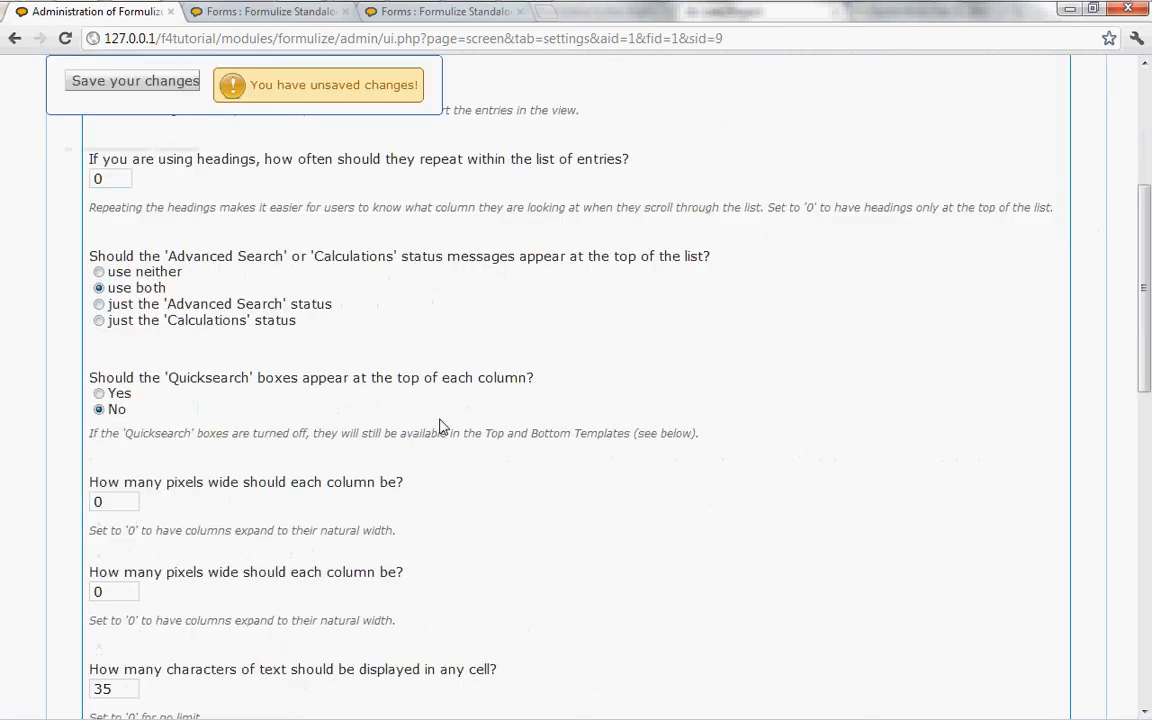
scroll(440, 427, down, 1)
scroll(114, 504, up, 1)
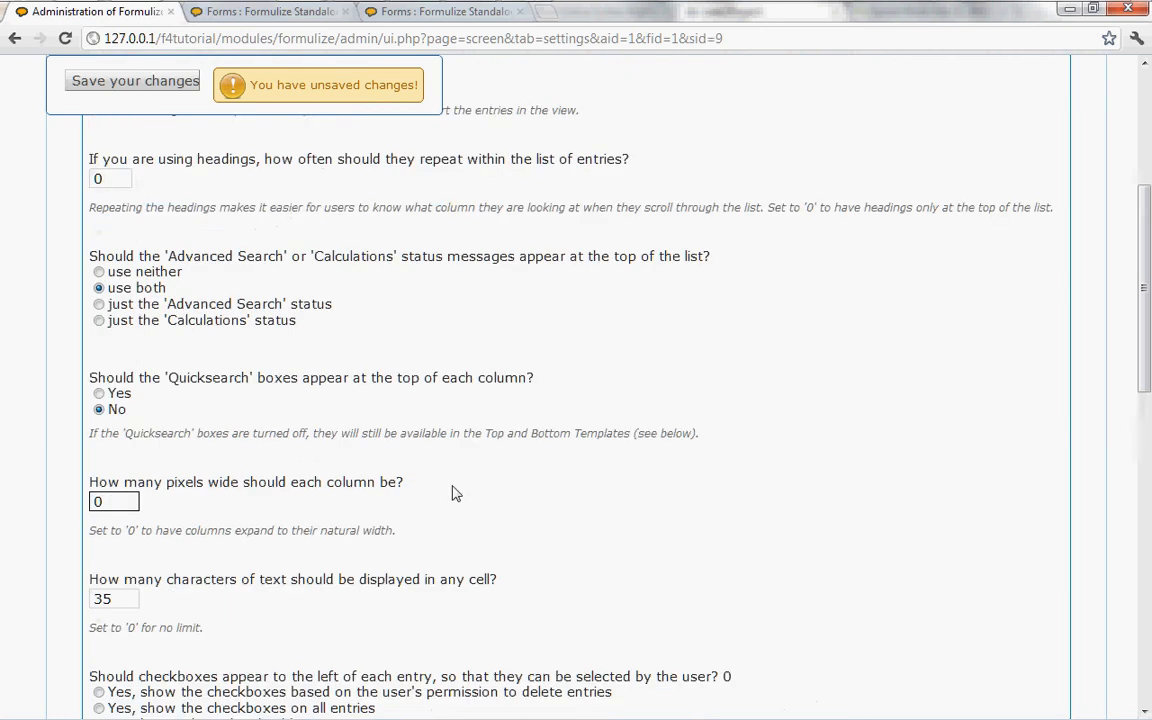
Step: Try clearing the text of the 'Reset view' button among the action buttons, and undo the deletion
scroll(452, 493, up, 4)
click(546, 301)
scroll(485, 457, down, 2)
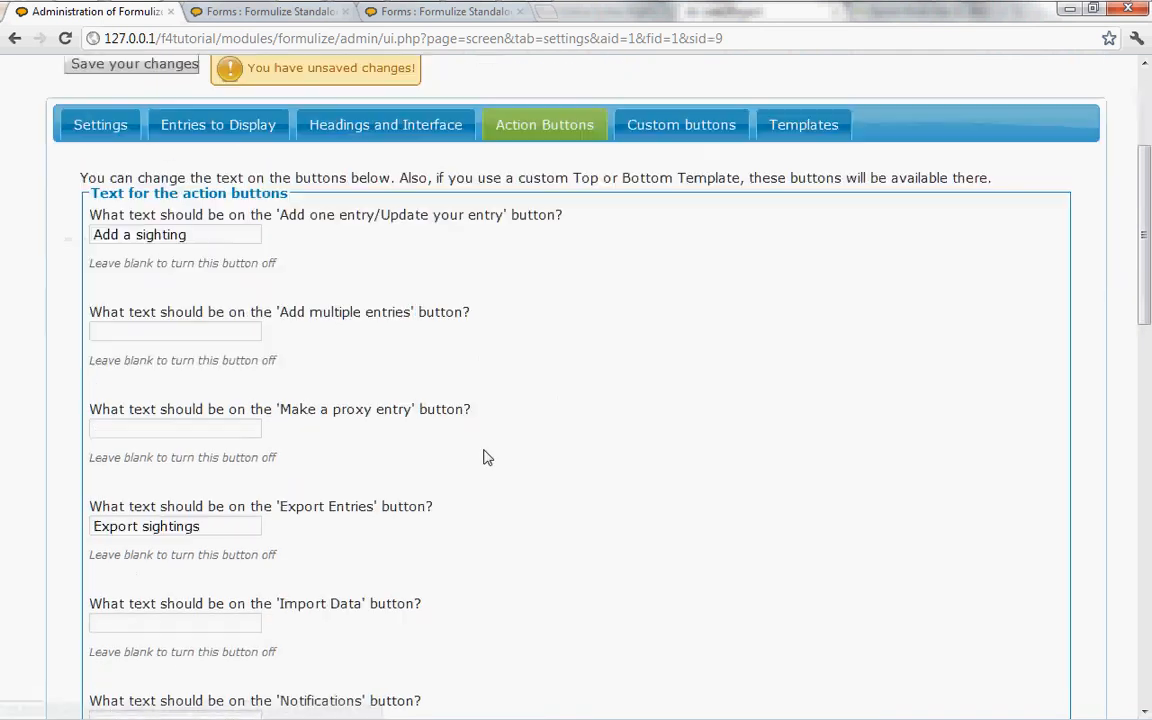
scroll(485, 457, down, 7)
scroll(475, 457, down, 7)
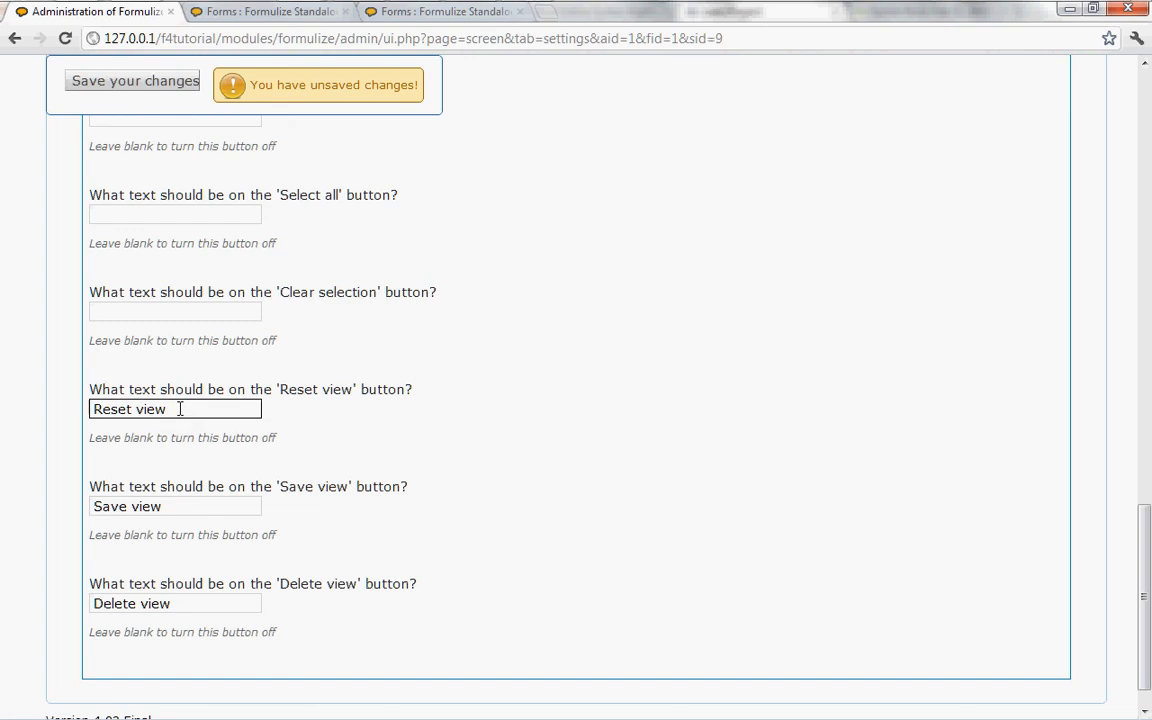
drag(180, 409, 20, 406)
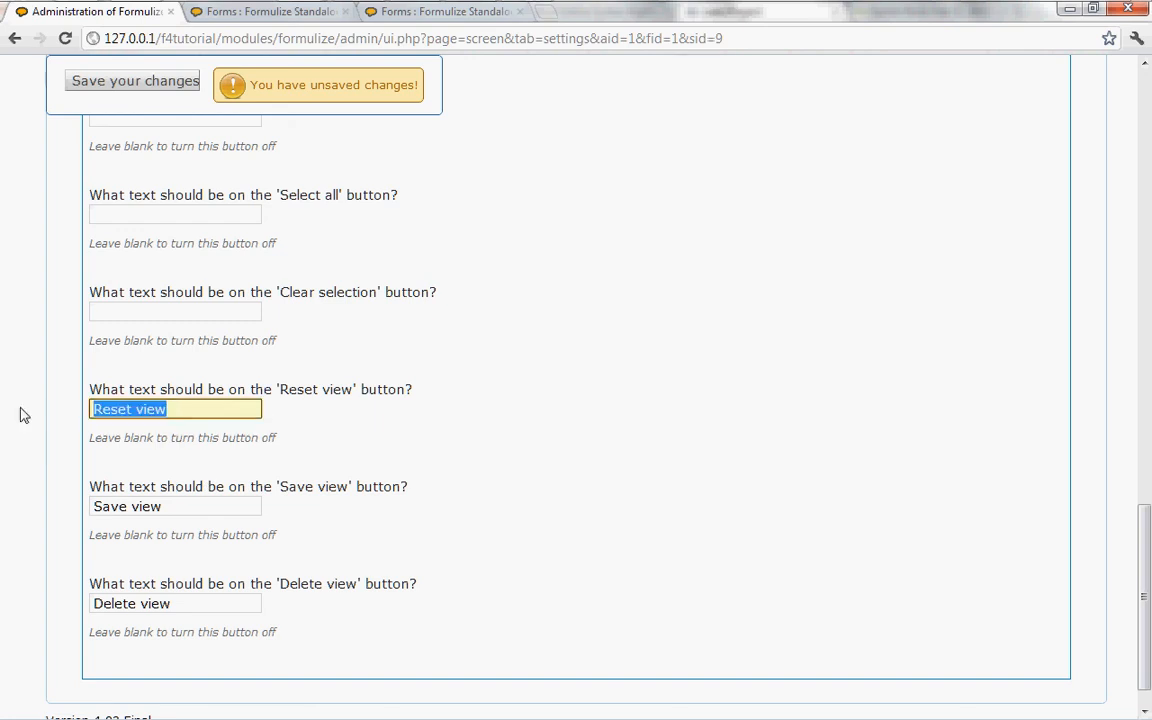
key(BackSpace)
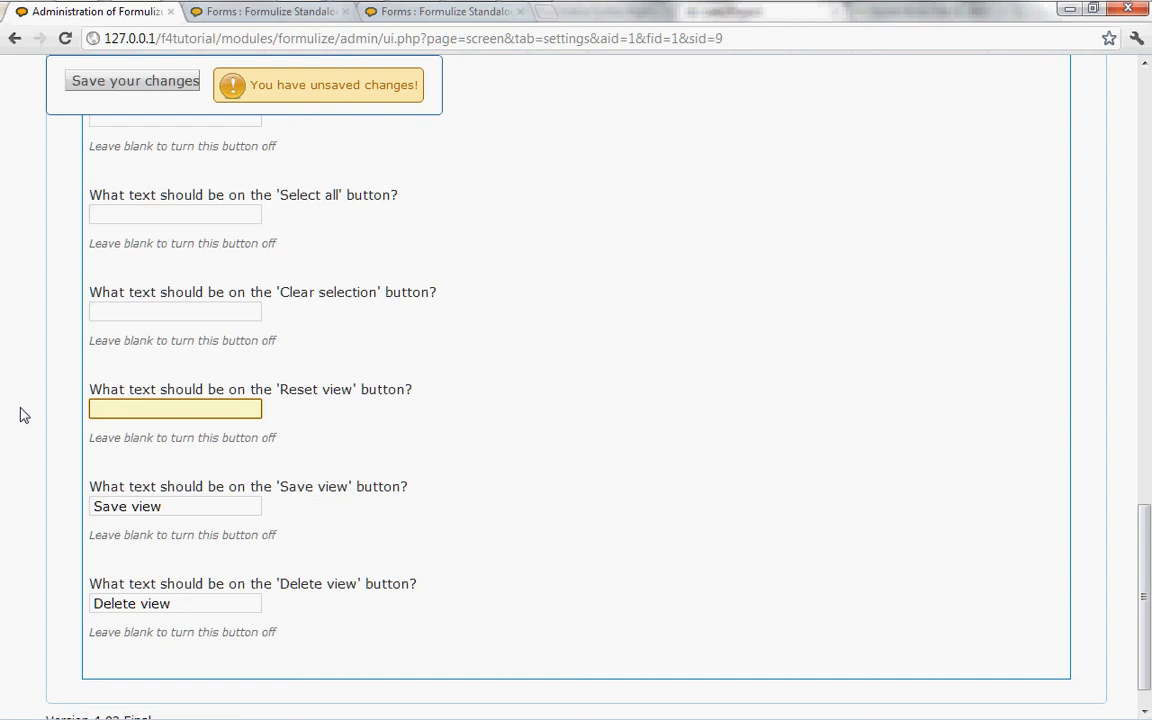
key(ctrl+z)
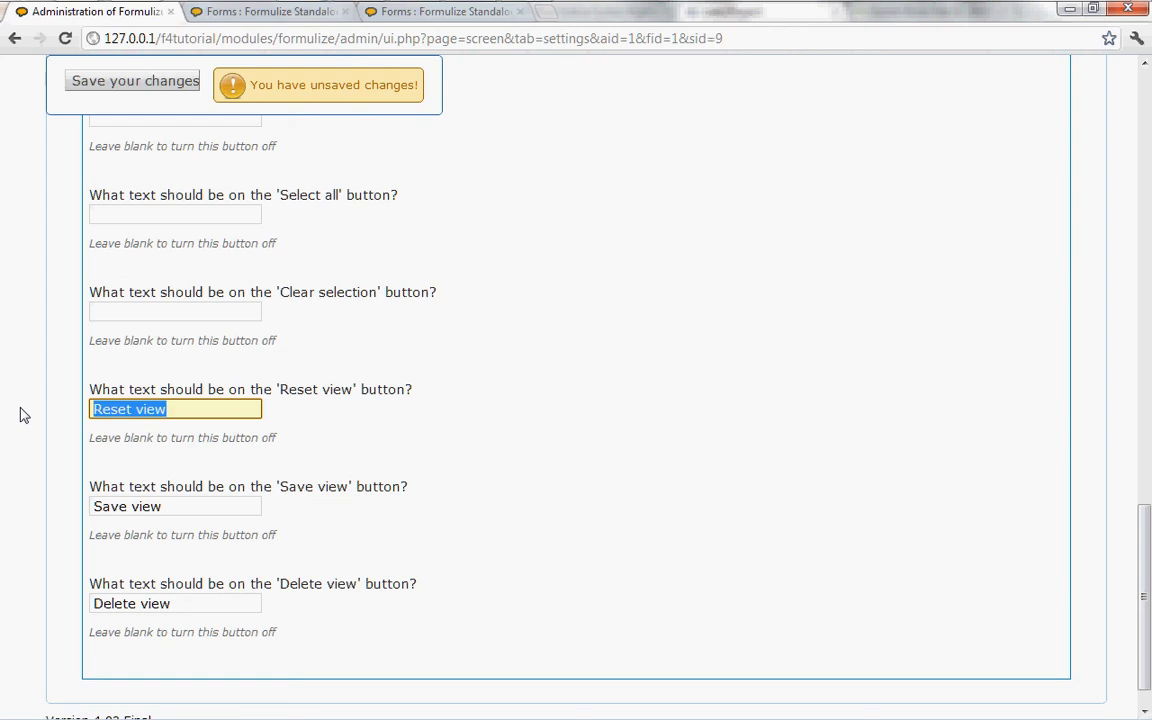
click(322, 425)
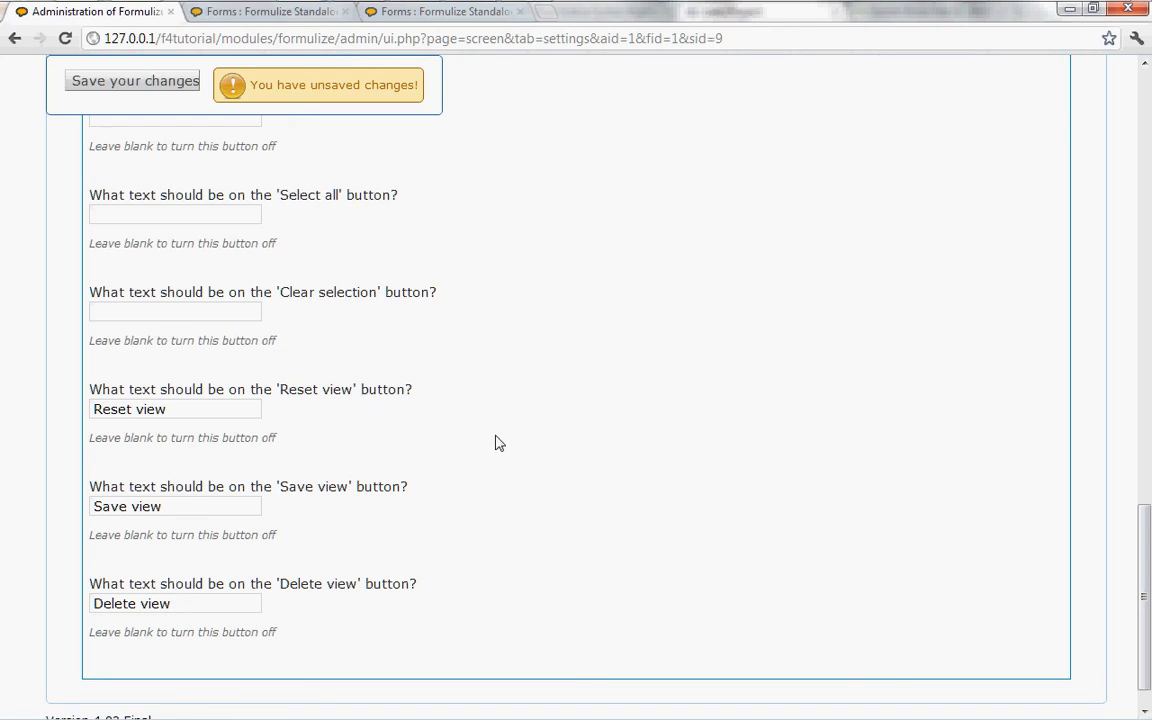
Step: Save the screen's changes and reload the Recent Sightings page to apply them
scroll(496, 445, up, 3)
scroll(496, 445, up, 15)
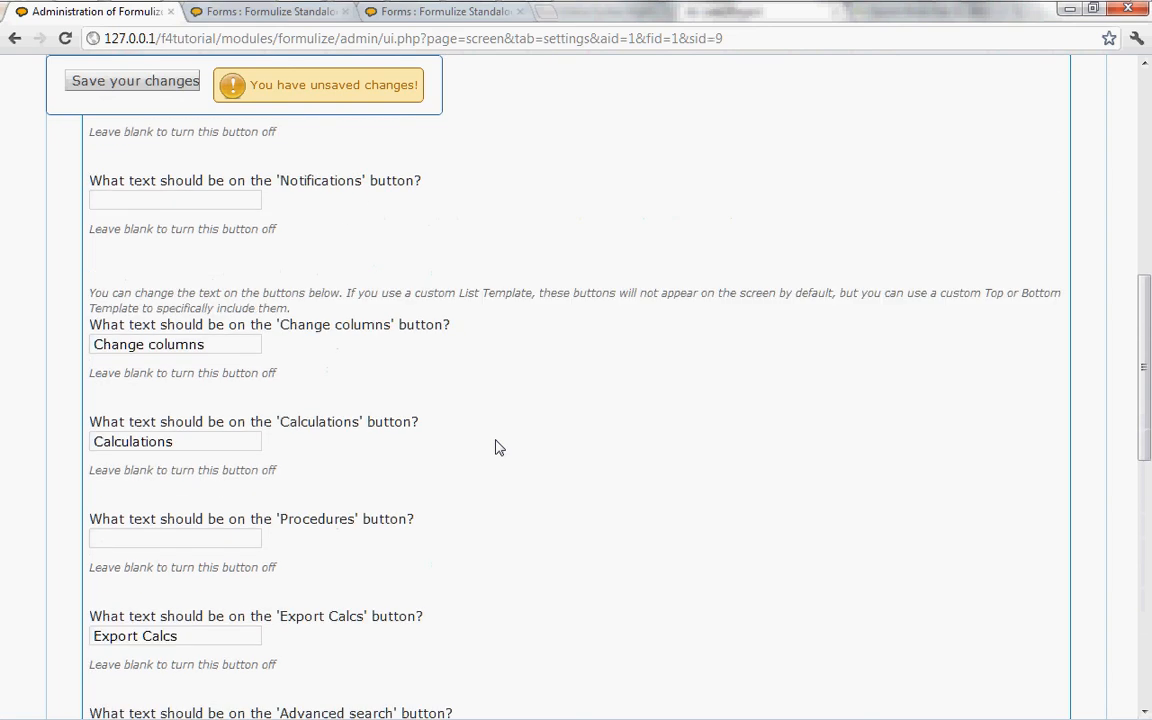
click(100, 336)
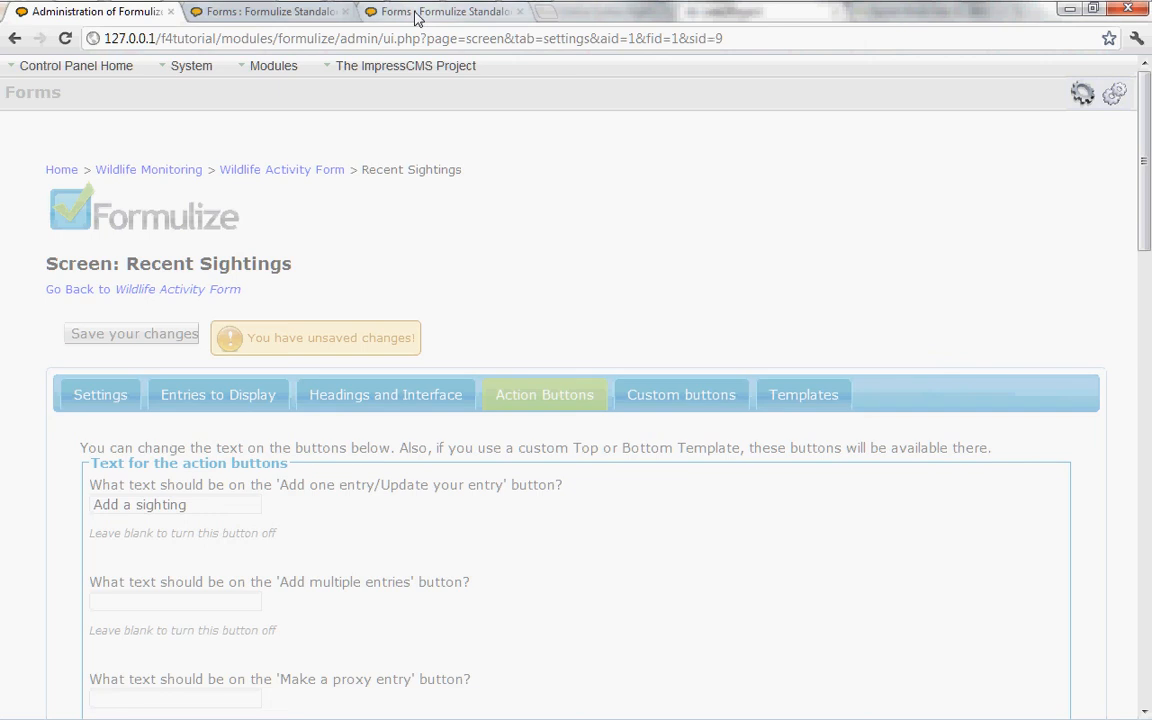
click(418, 14)
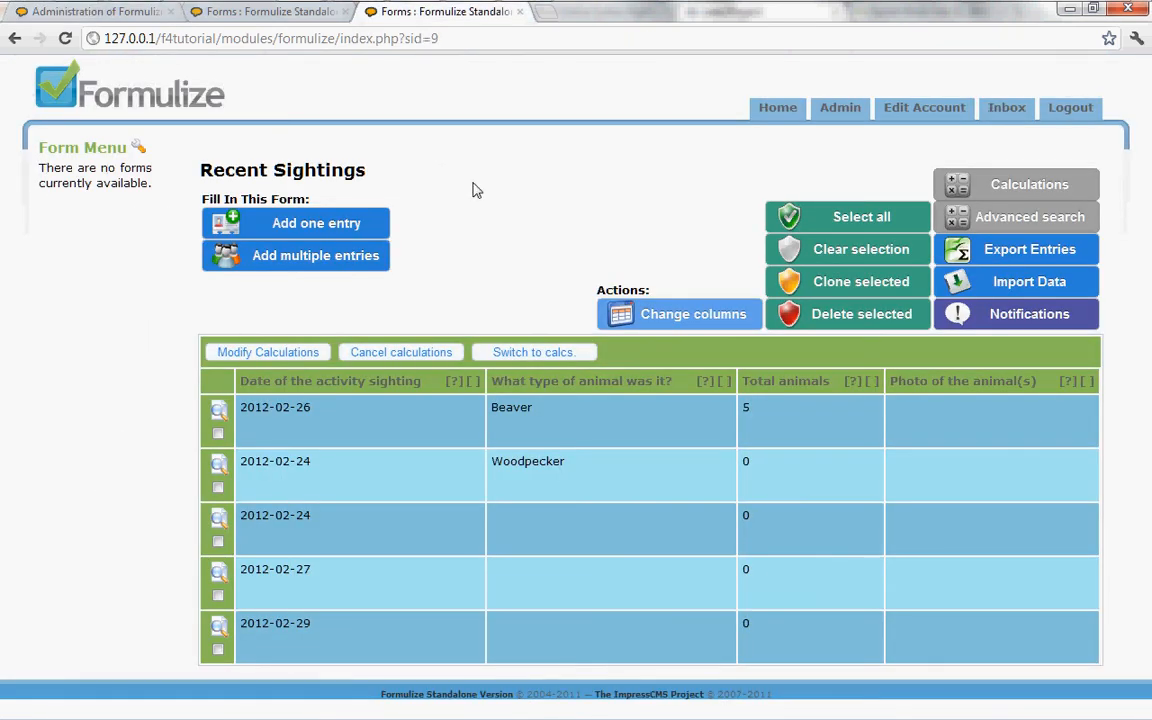
click(469, 42)
click(470, 46)
key(Return)
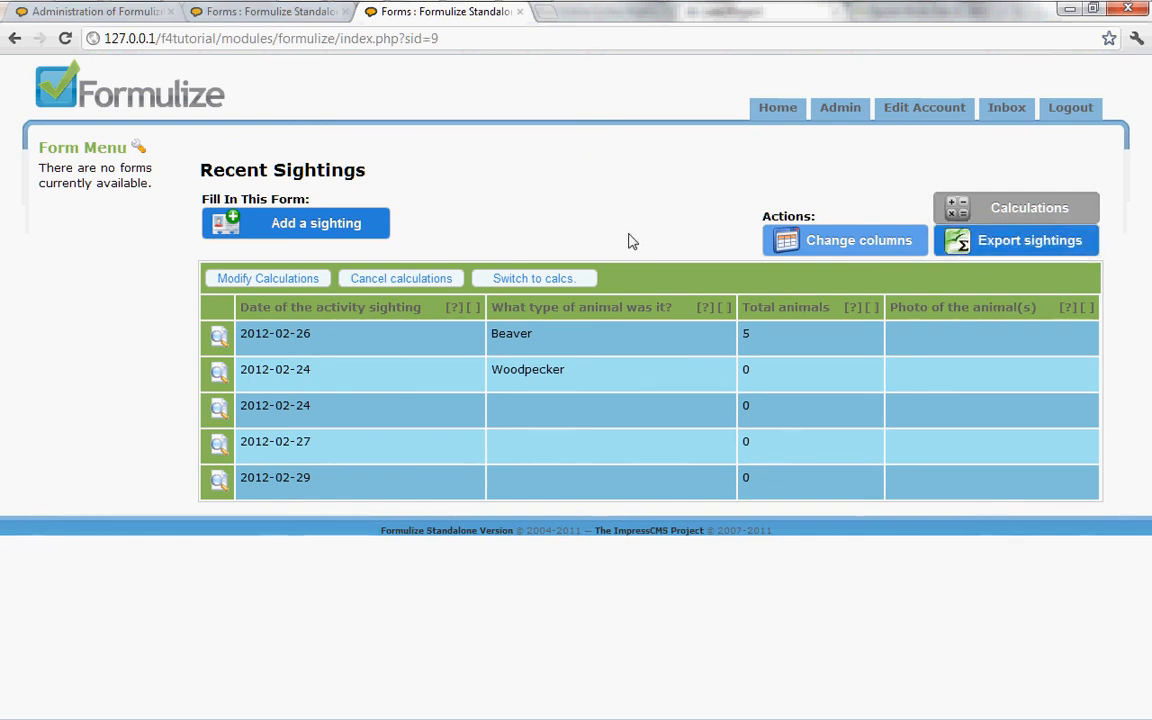
Step: Switch the list to its calculation results and back to the entries, and review the options for modifying the calculations
click(553, 281)
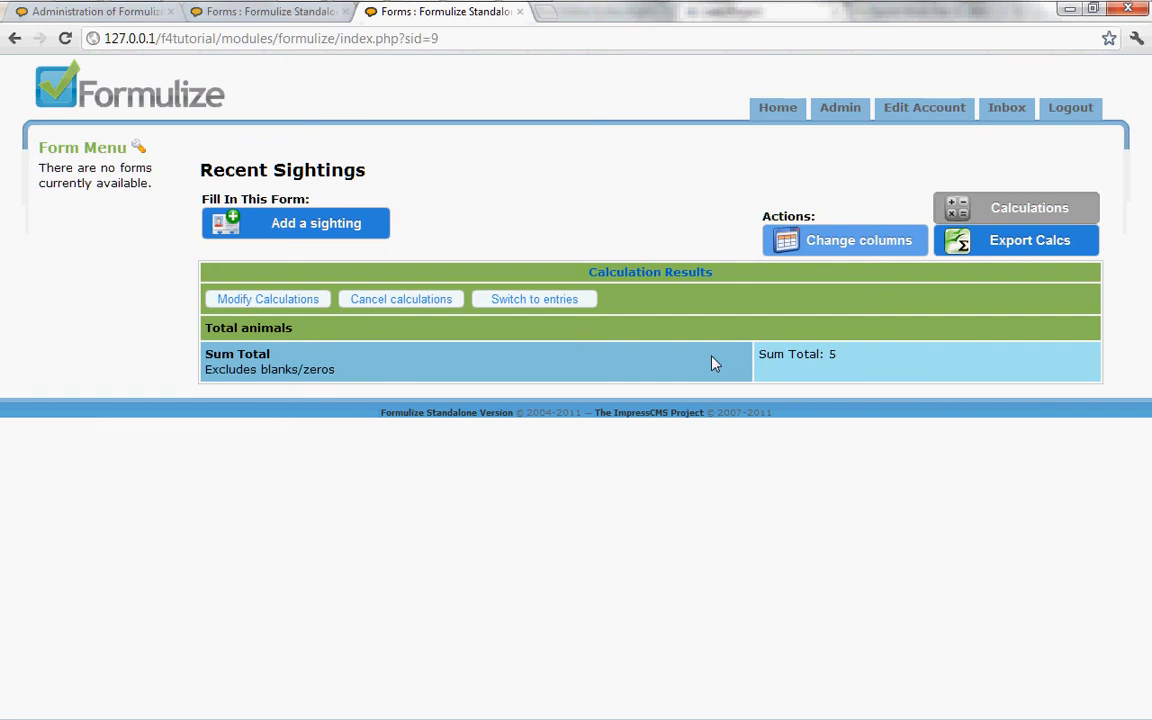
click(537, 300)
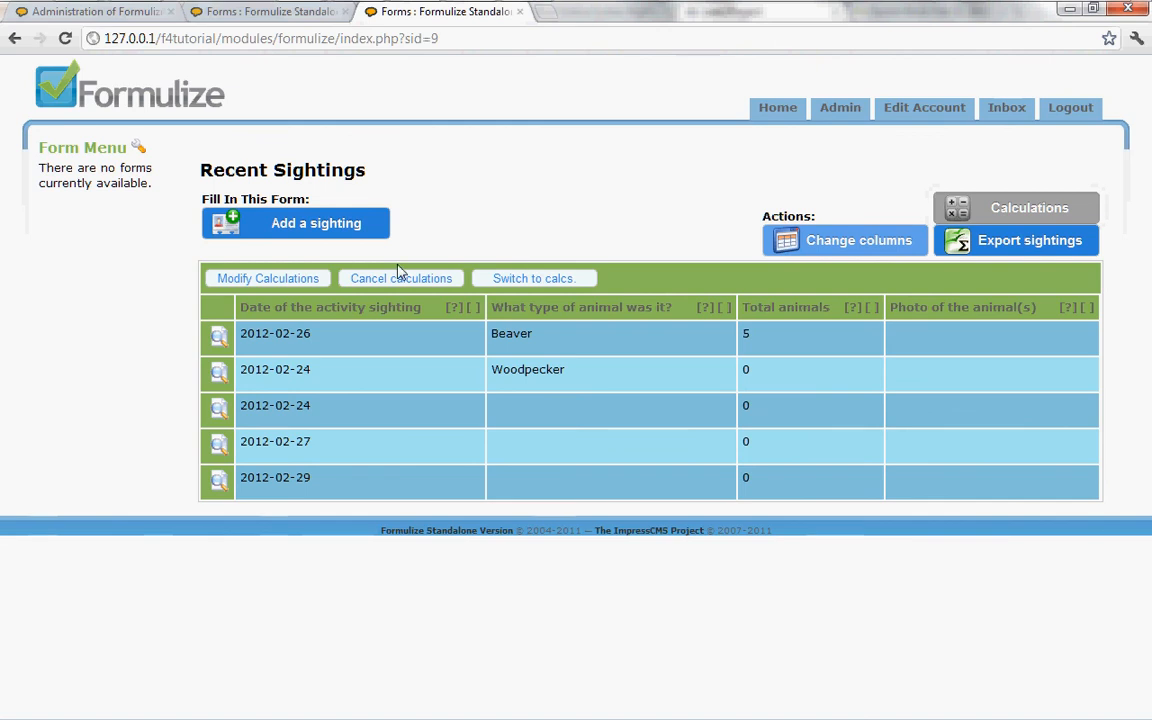
click(276, 279)
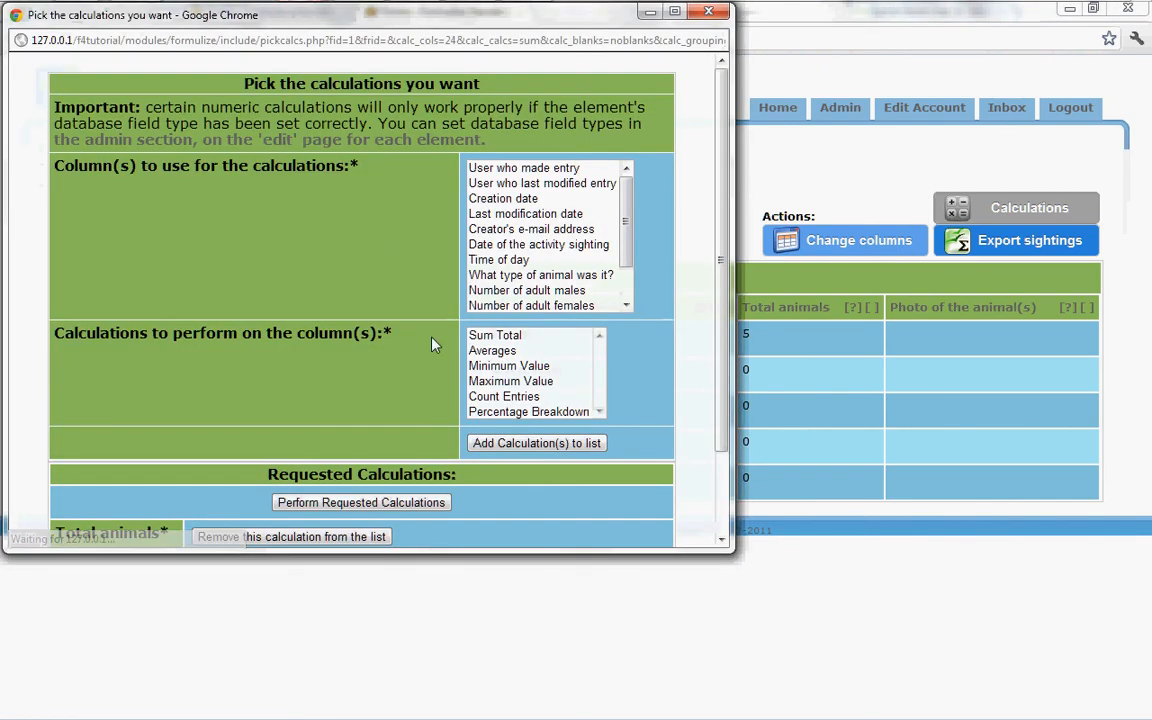
scroll(432, 410, down, 2)
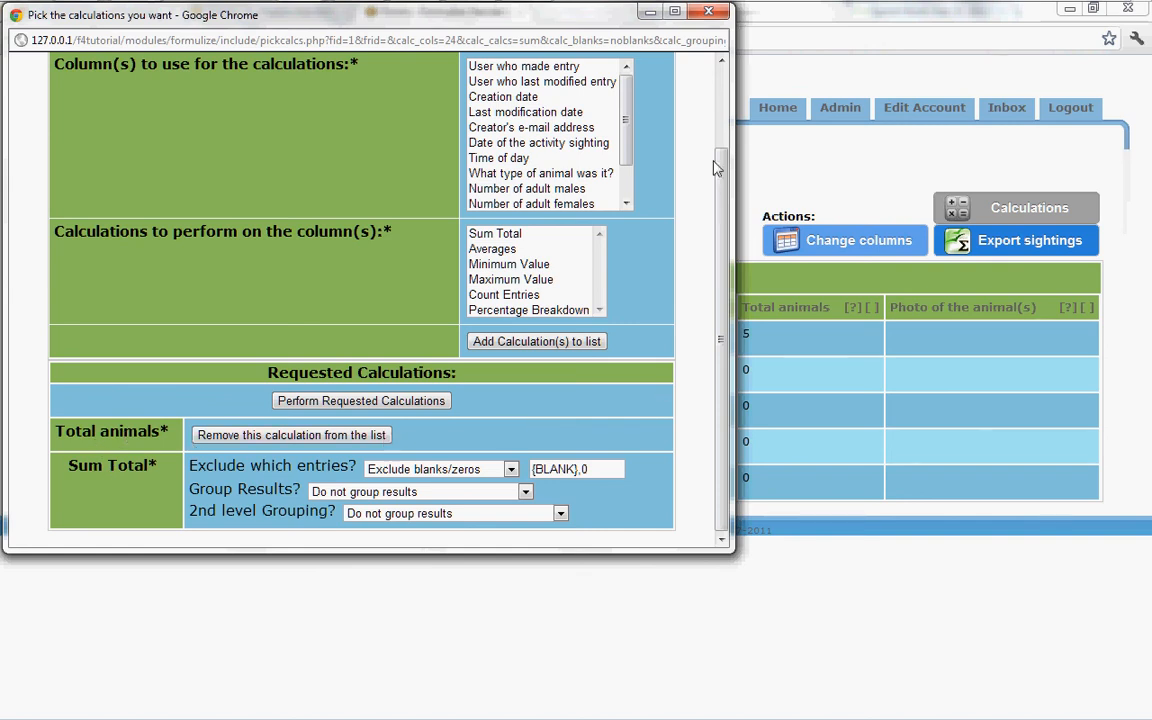
click(708, 14)
Step: Review the window opened by the 'Calculations' action button and close it without changes
click(1003, 214)
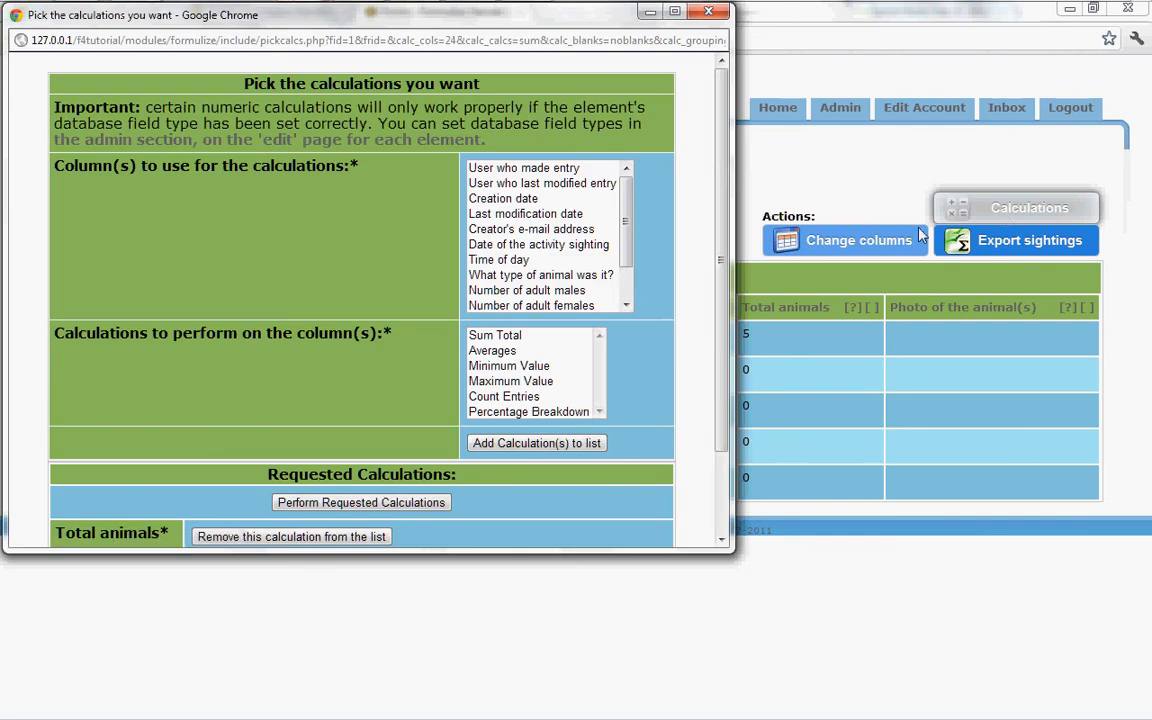
scroll(722, 188, down, 2)
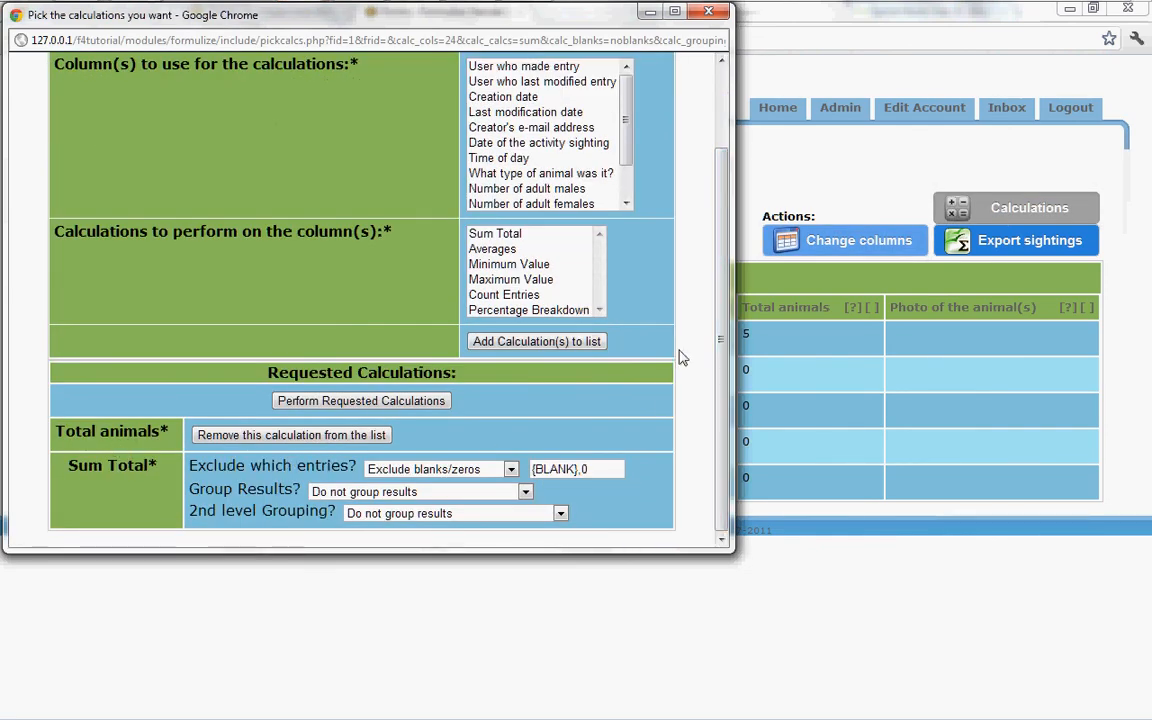
scroll(653, 296, up, 2)
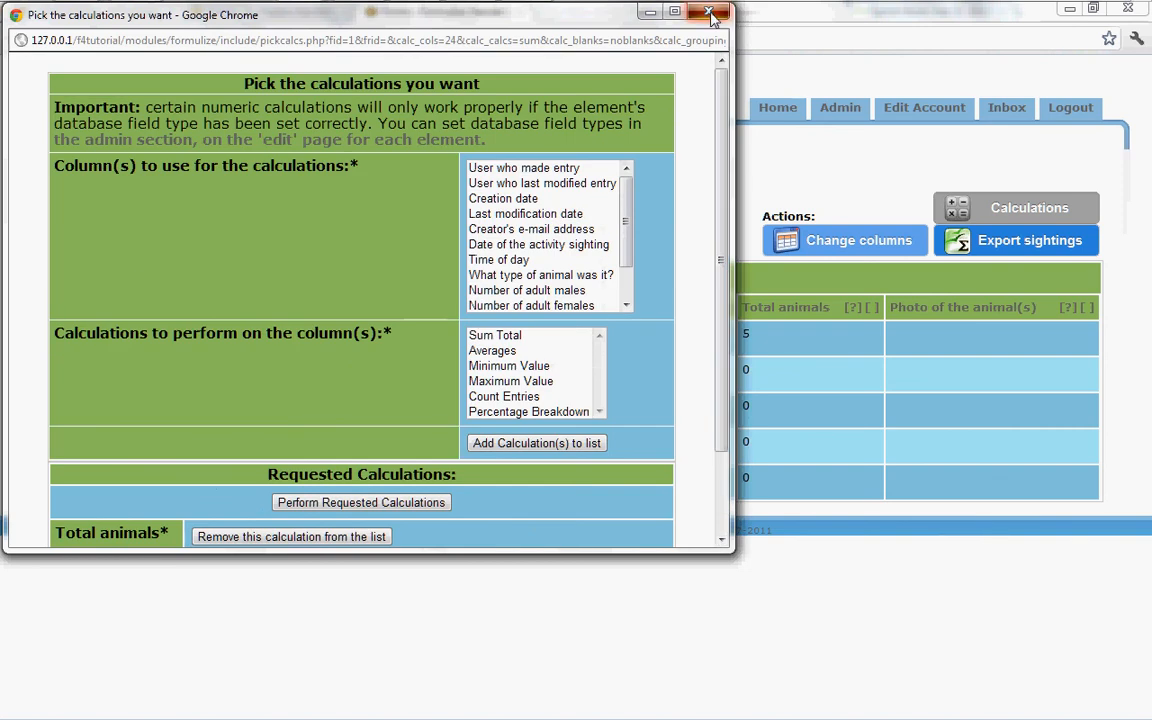
click(712, 12)
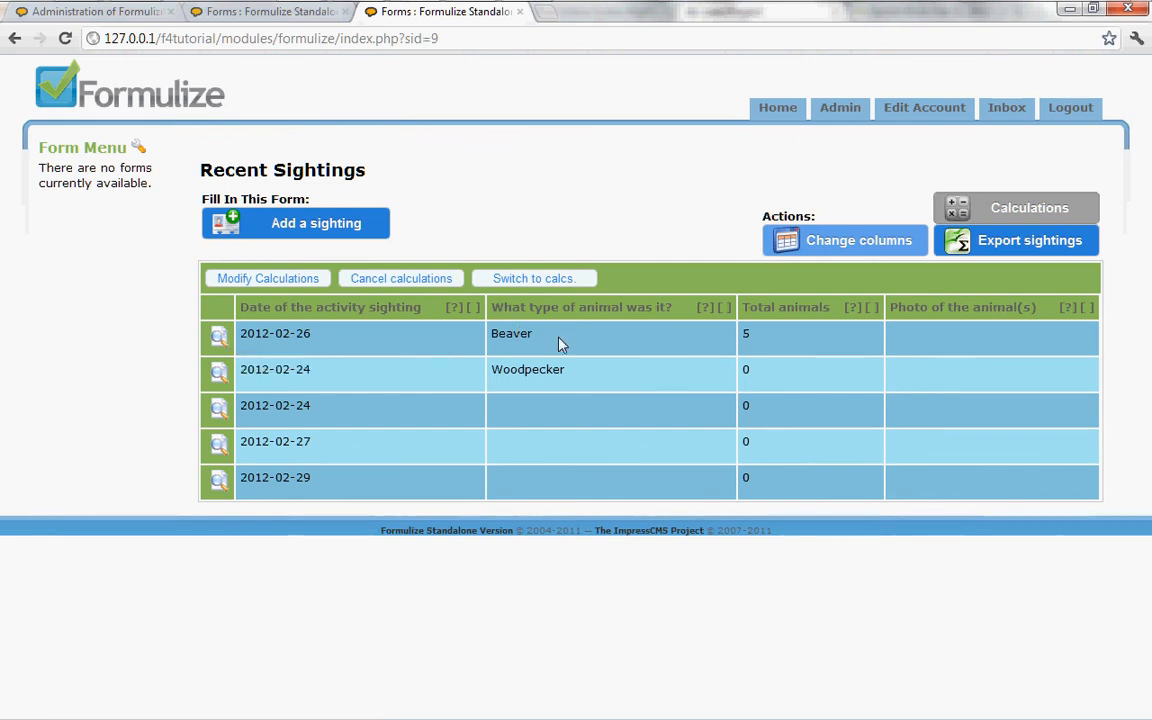
Step: Sort the Recent Sightings list by total animals in descending order, and review the details of the Beaver entry
click(764, 313)
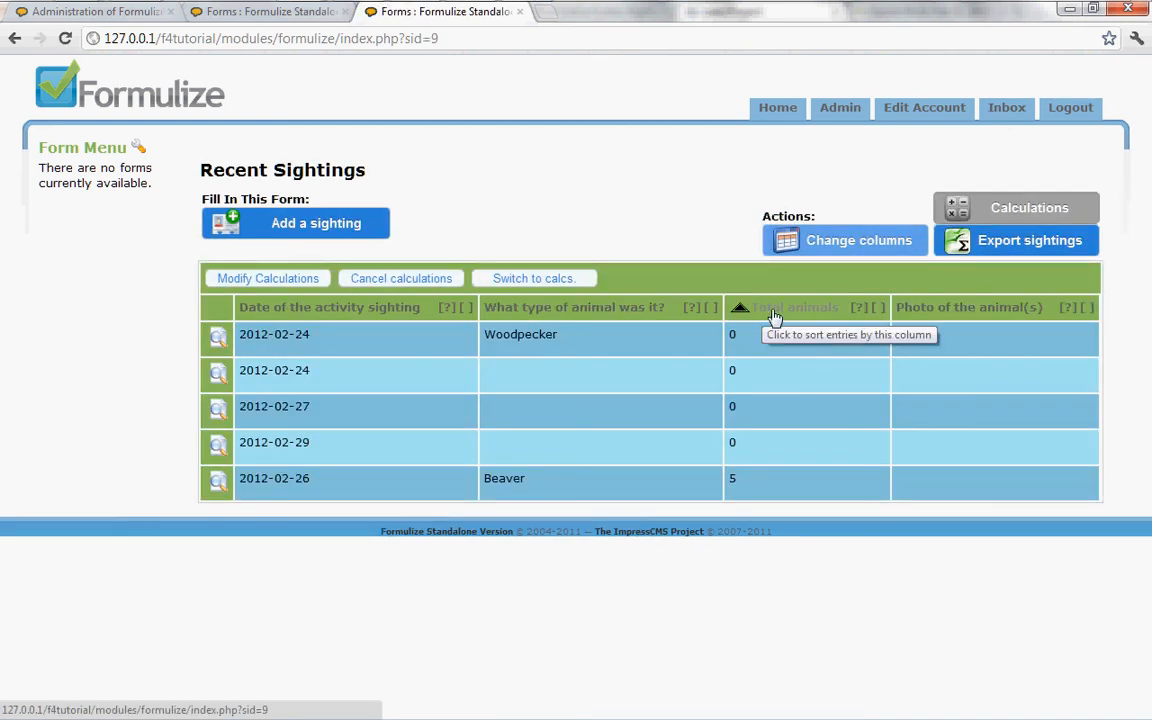
click(775, 317)
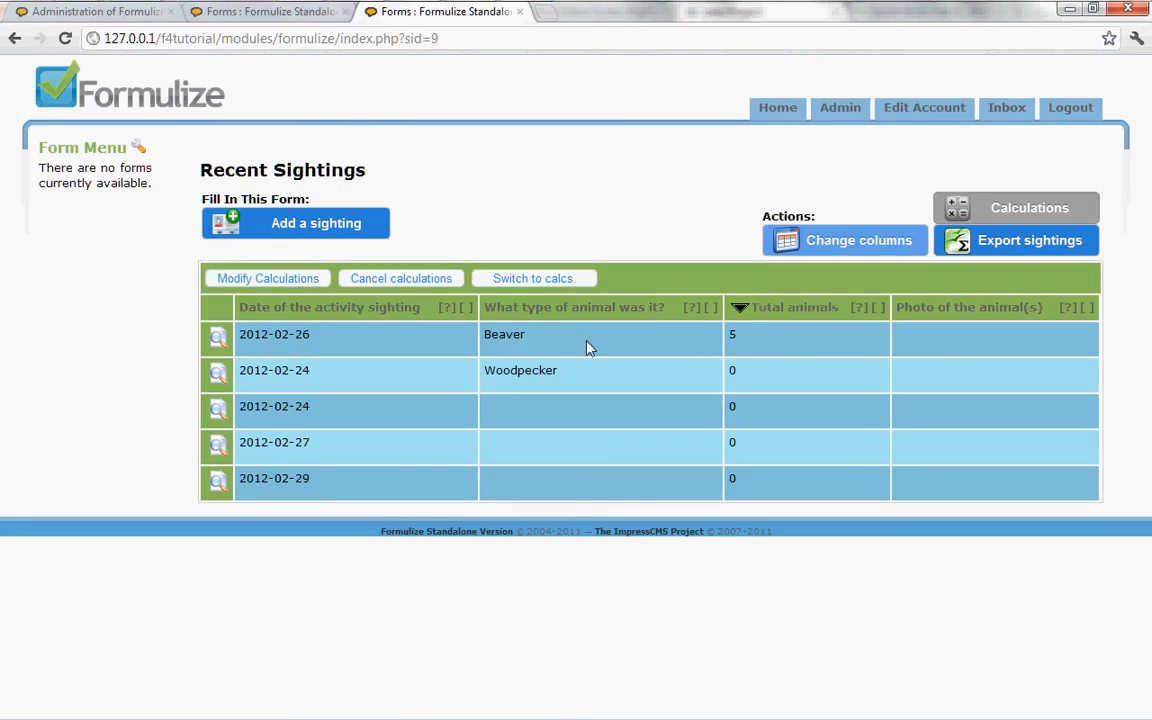
click(218, 341)
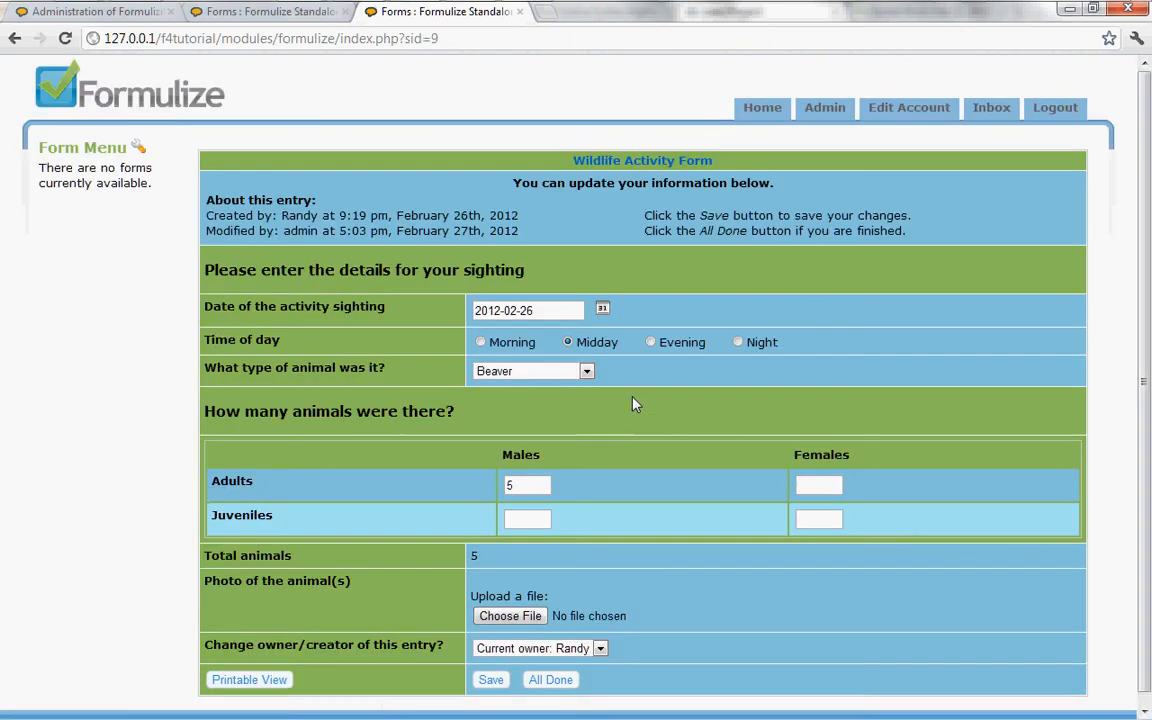
scroll(632, 404, down, 1)
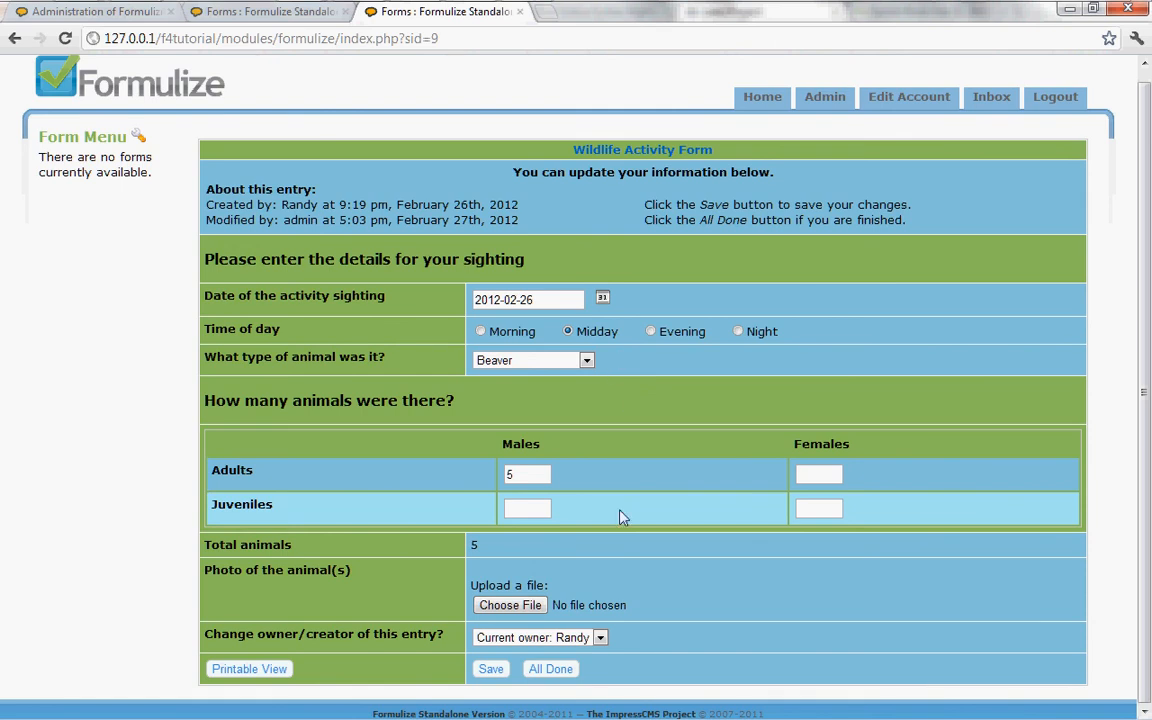
click(551, 670)
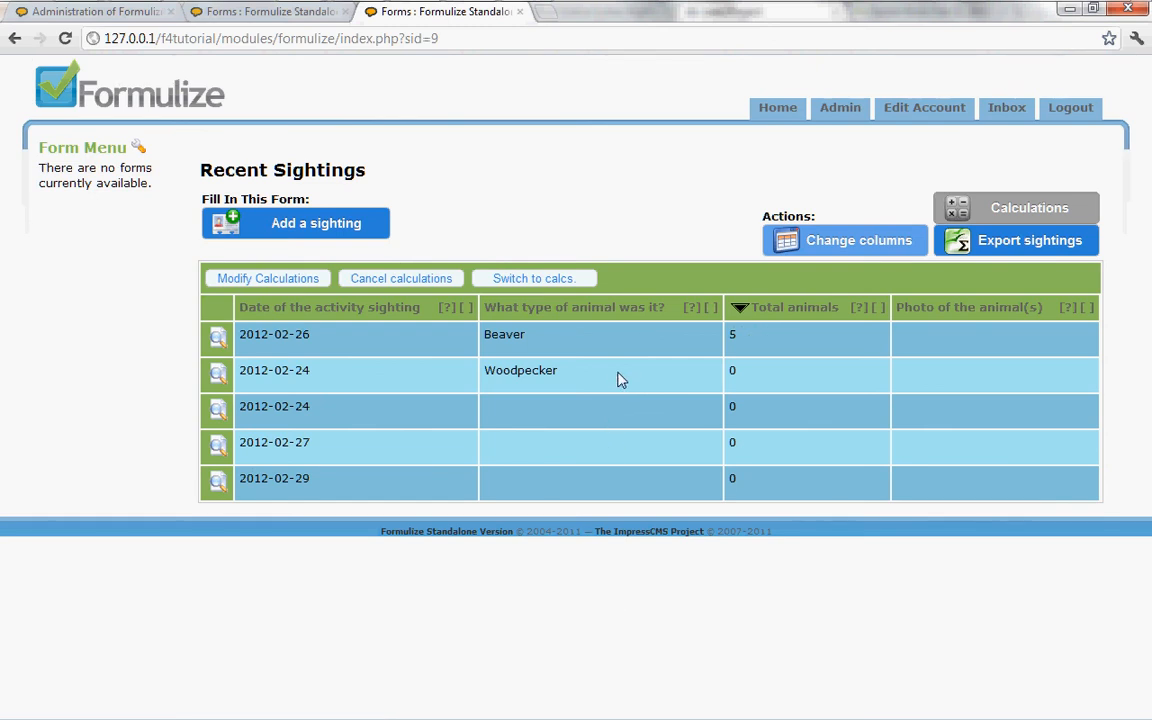
Step: Compare the Wildlife Activity Form's default entries list with the Recent Sightings page
click(291, 20)
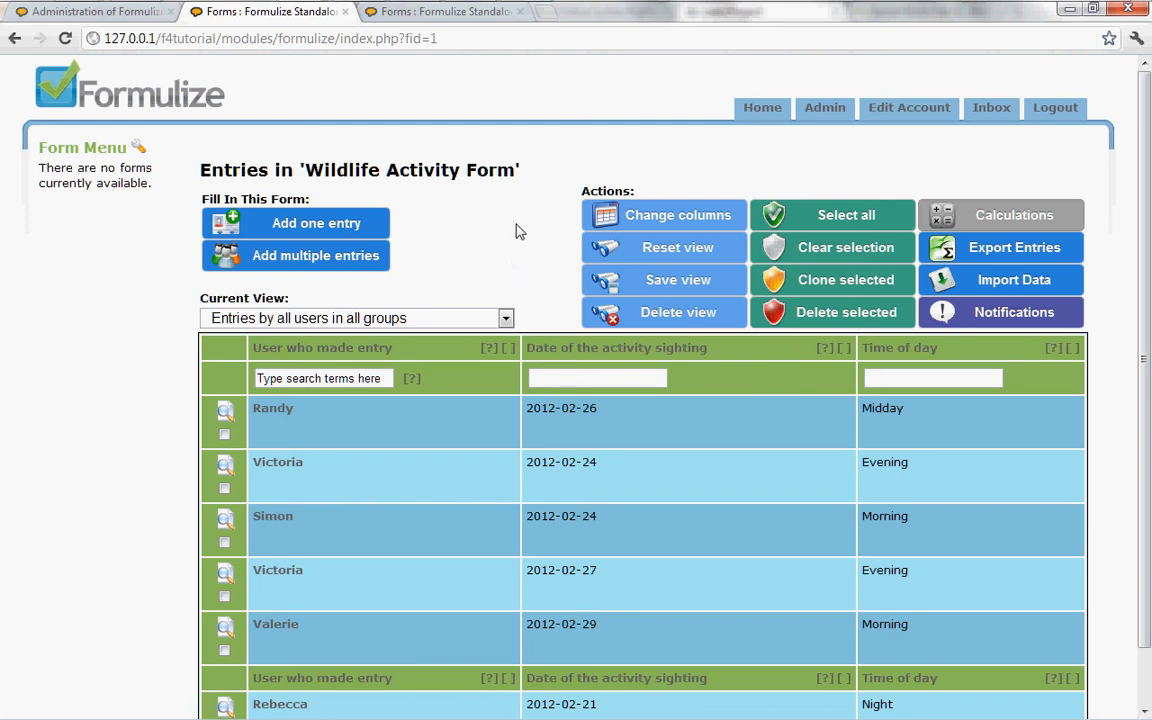
click(437, 12)
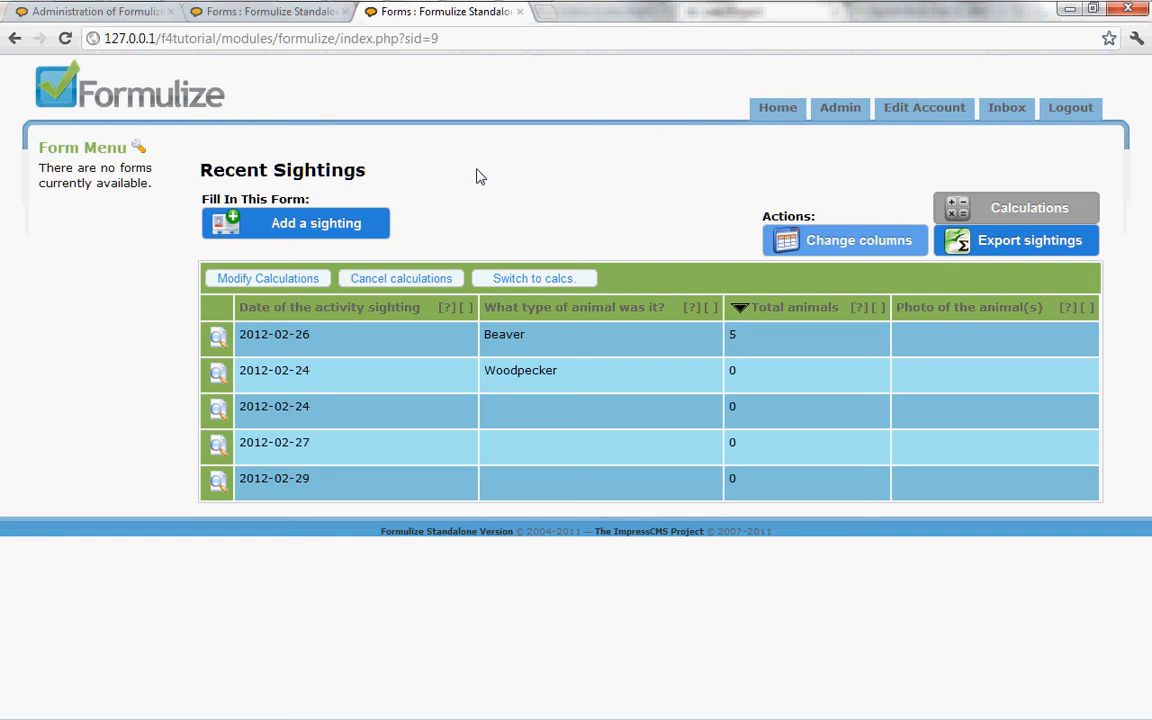
Step: Go back to the Wildlife Activity Form's administration page and bring up its list screens
click(100, 11)
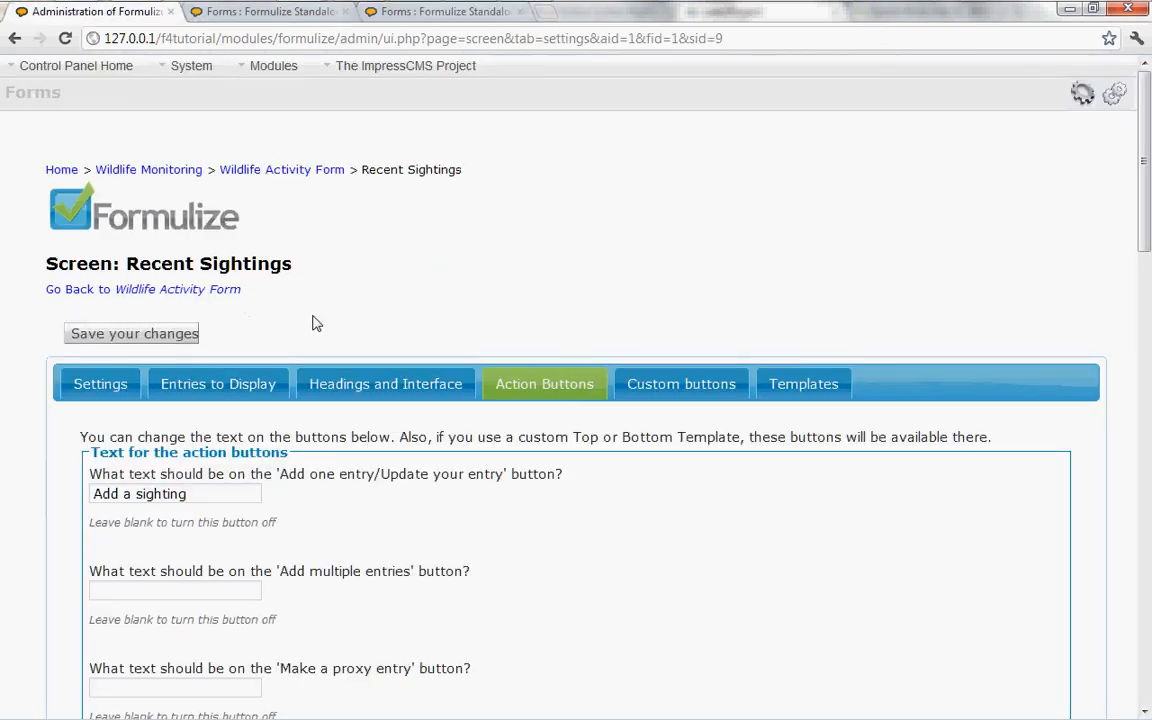
click(191, 290)
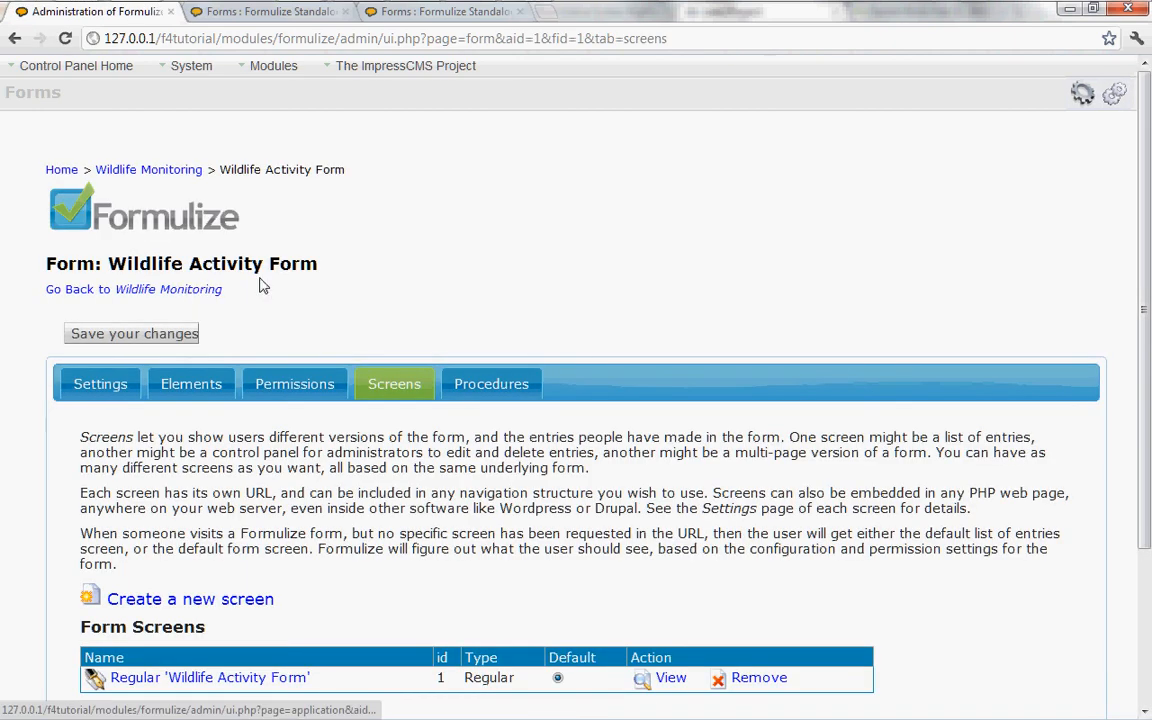
scroll(375, 350, down, 3)
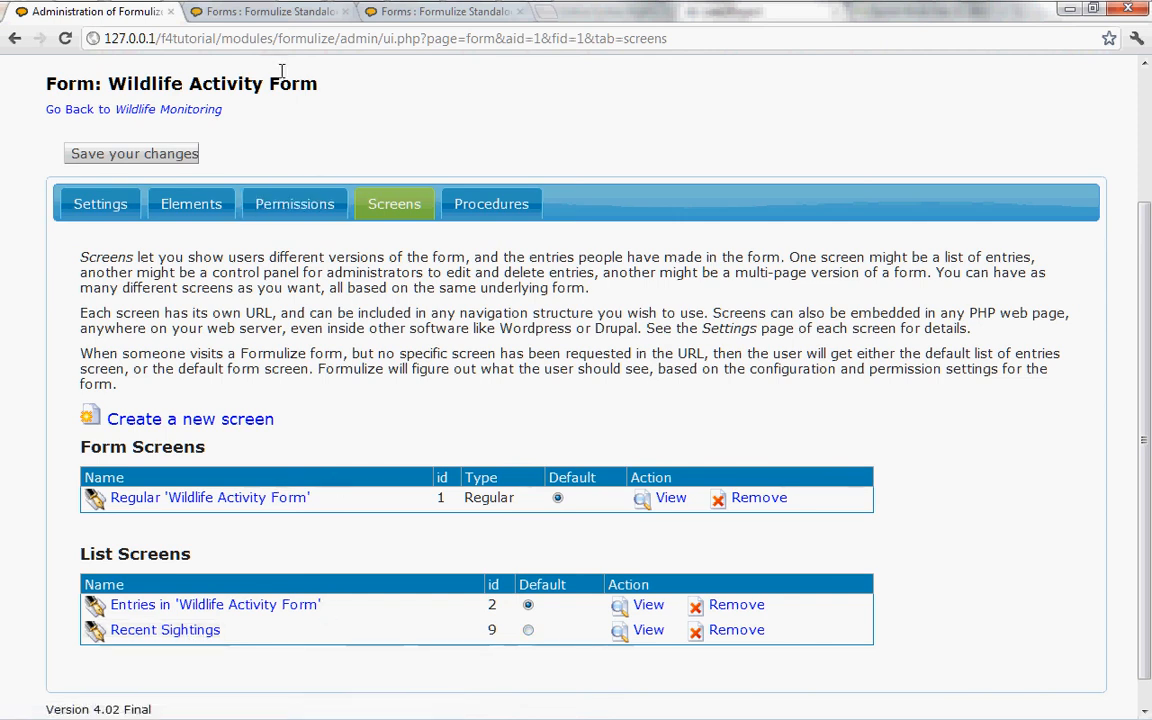
Step: Check the web address of the form's default entries page, and return to the form's screen settings
click(265, 12)
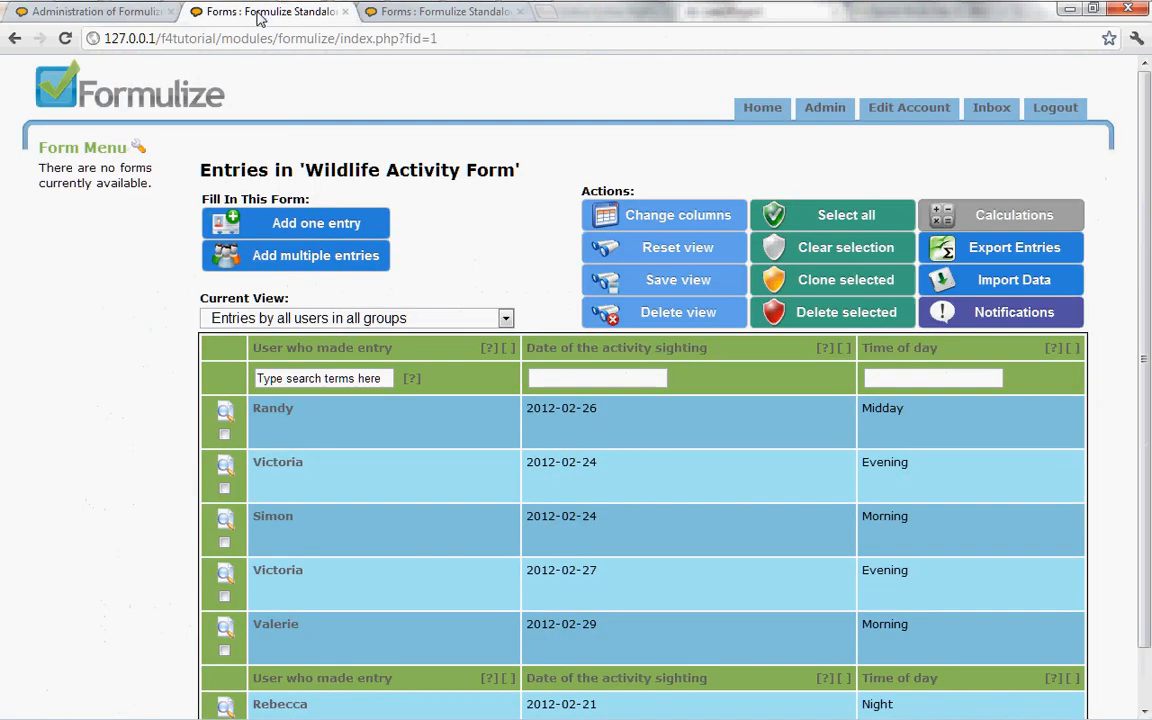
click(452, 38)
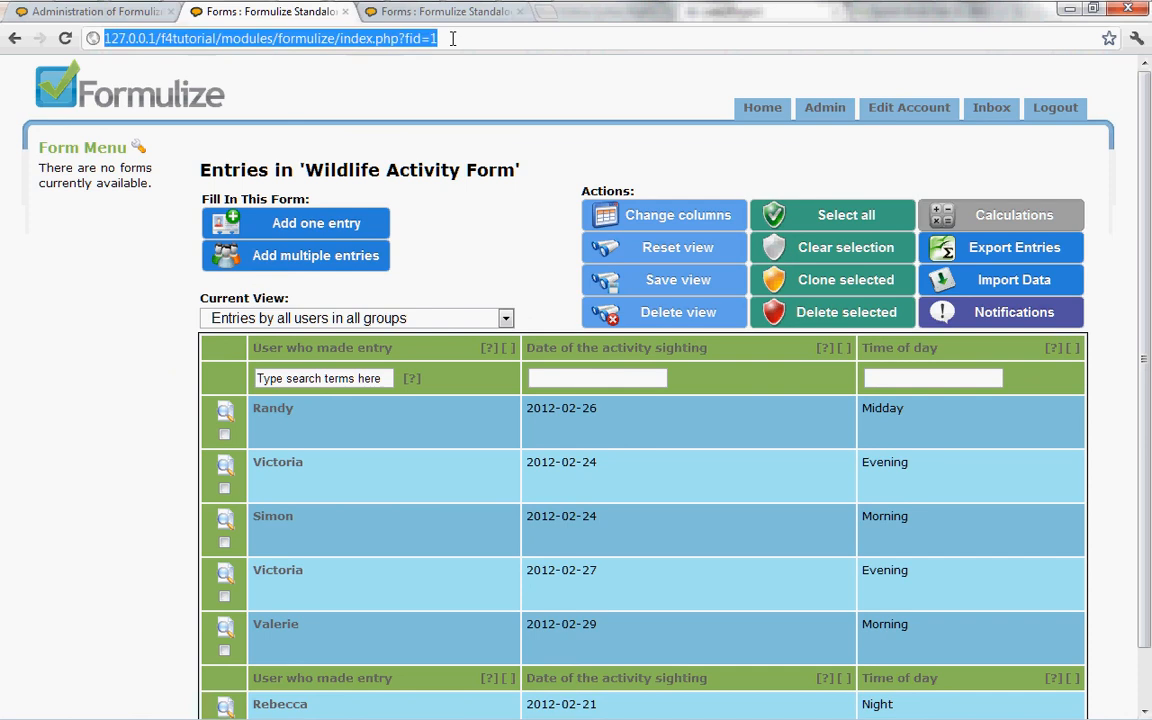
click(452, 38)
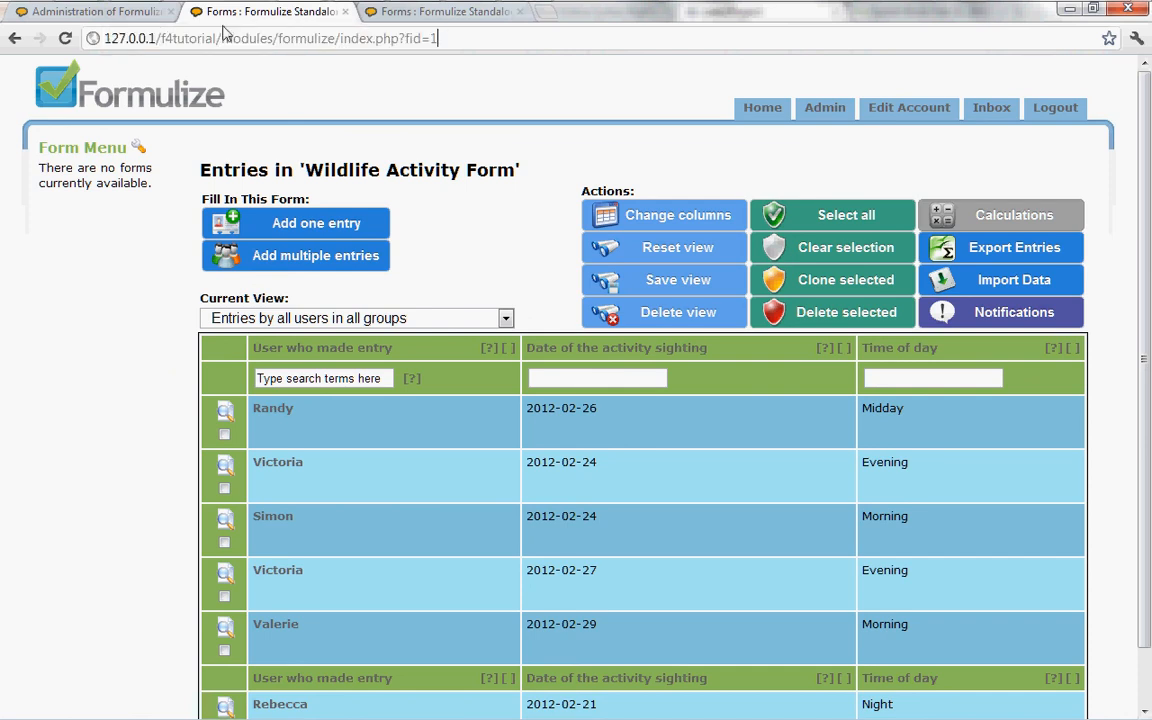
click(145, 12)
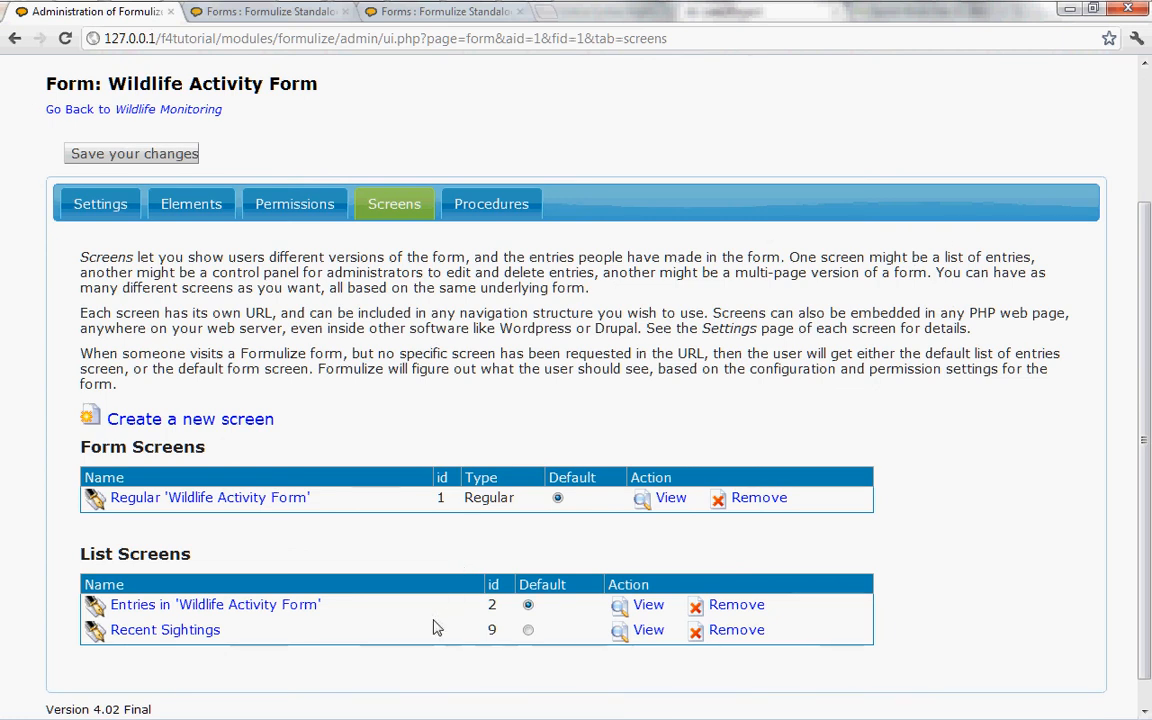
Step: Make Recent Sightings the default list screen, save the change, and reload the form's default page to check it
click(528, 630)
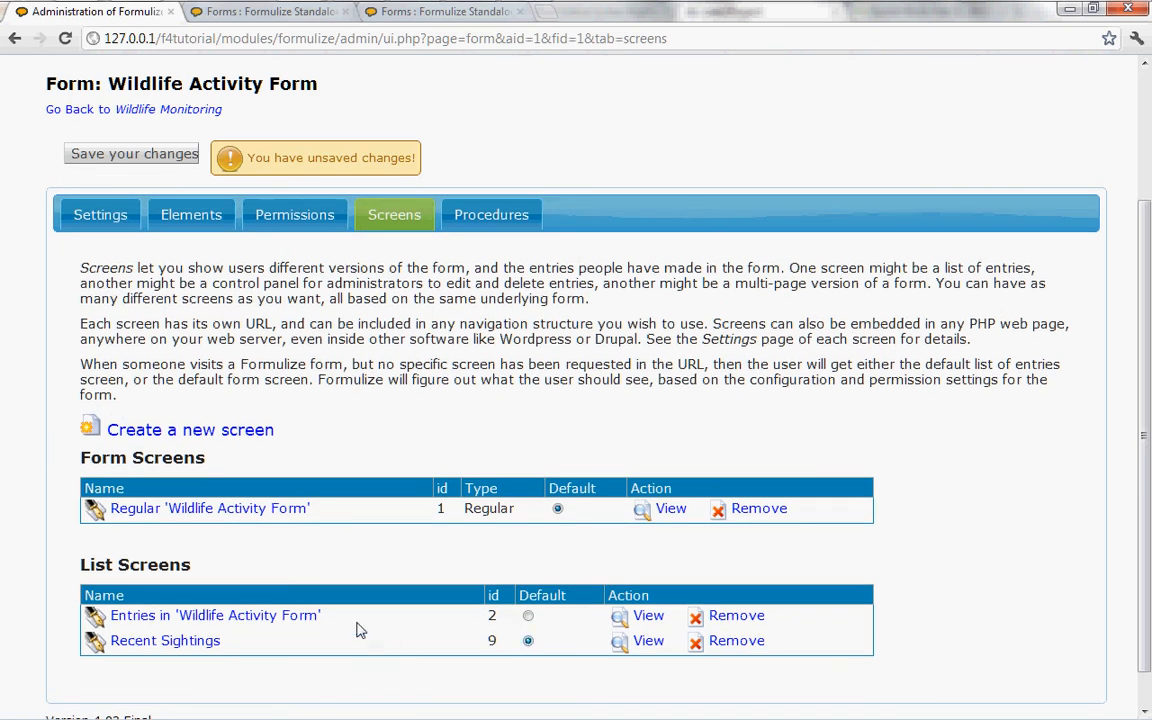
click(133, 160)
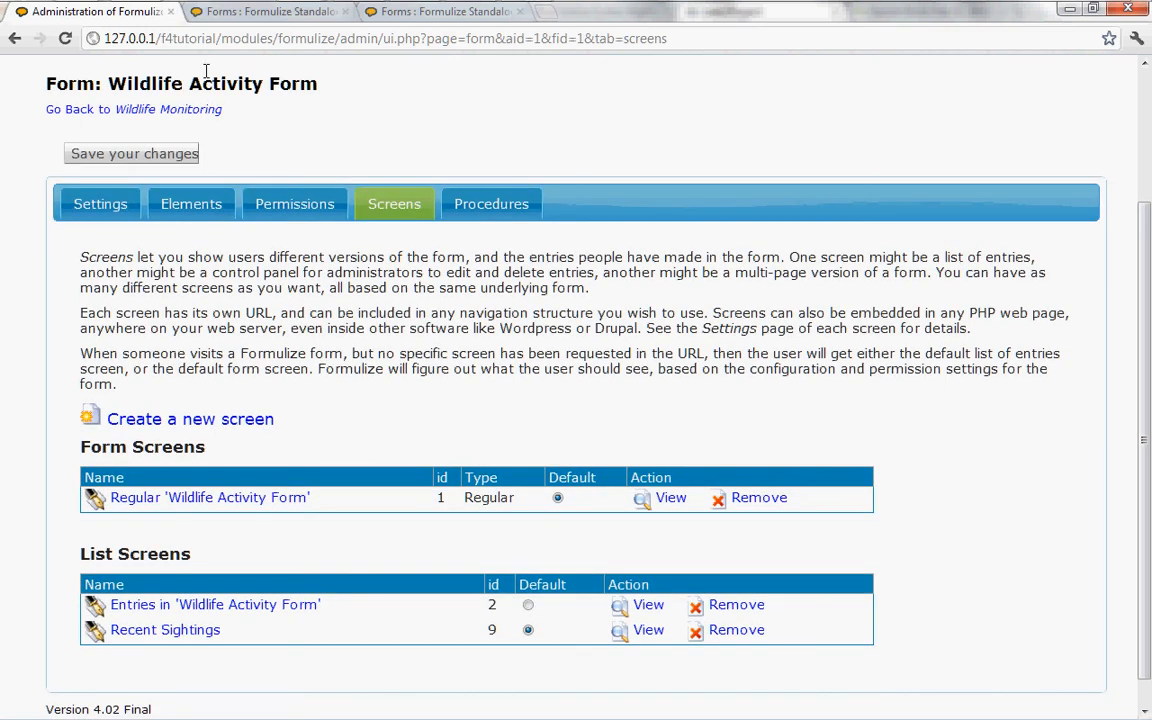
click(247, 20)
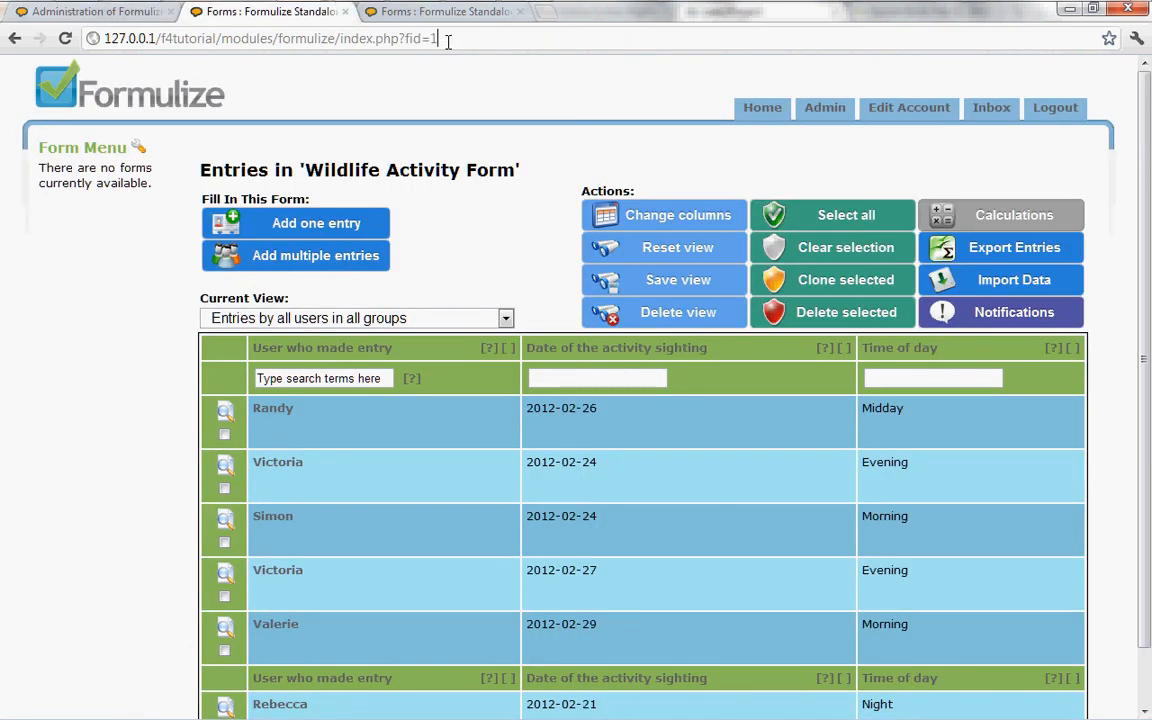
key(F5)
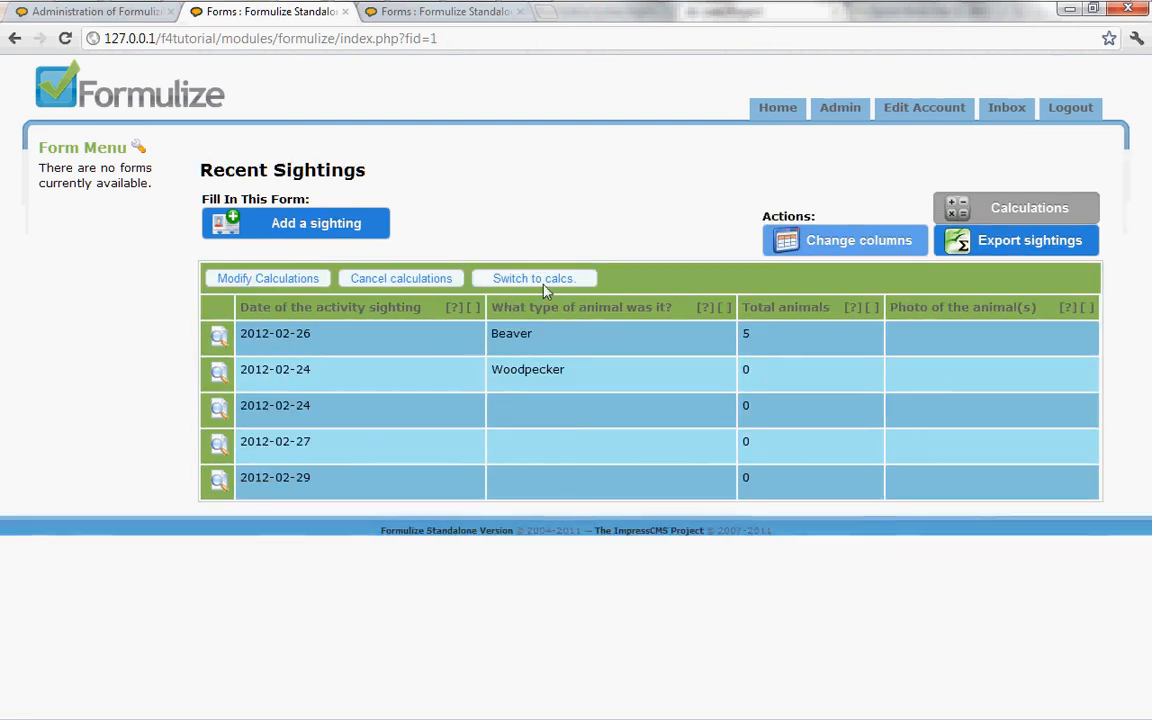
Step: Switch to another user's account by entering that user's username and password, and open the Wildlife Activity Form
click(1065, 121)
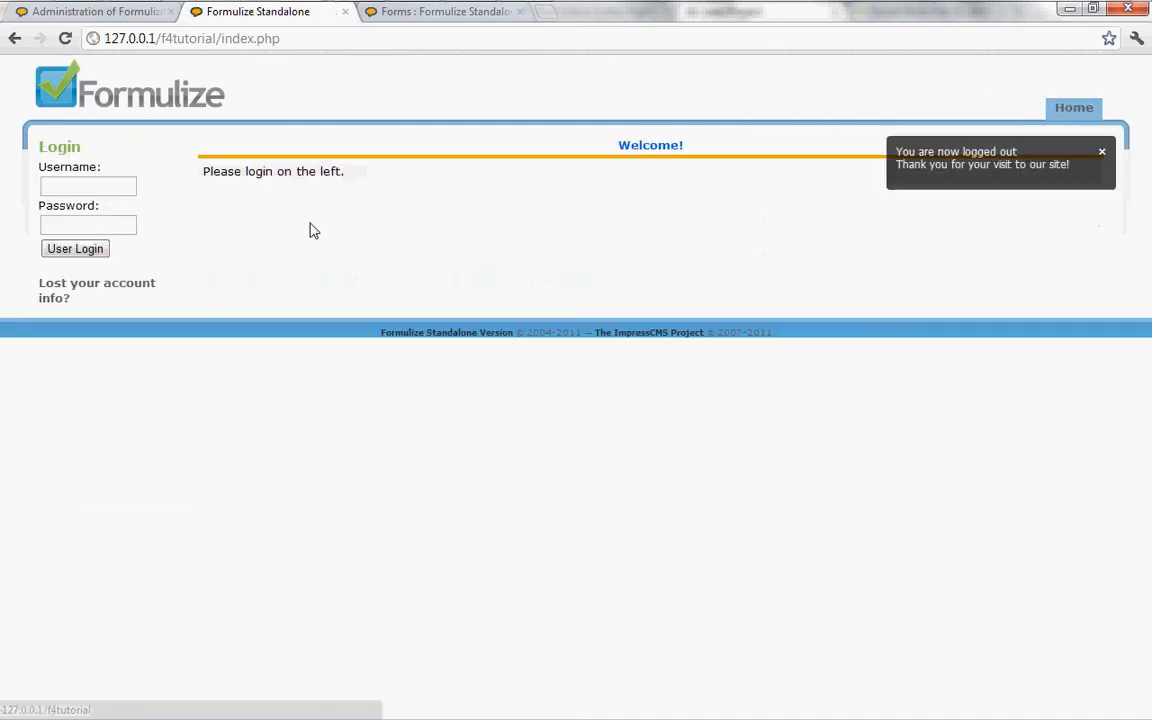
click(98, 183)
text(simon)
key(Tab)
text(•••)
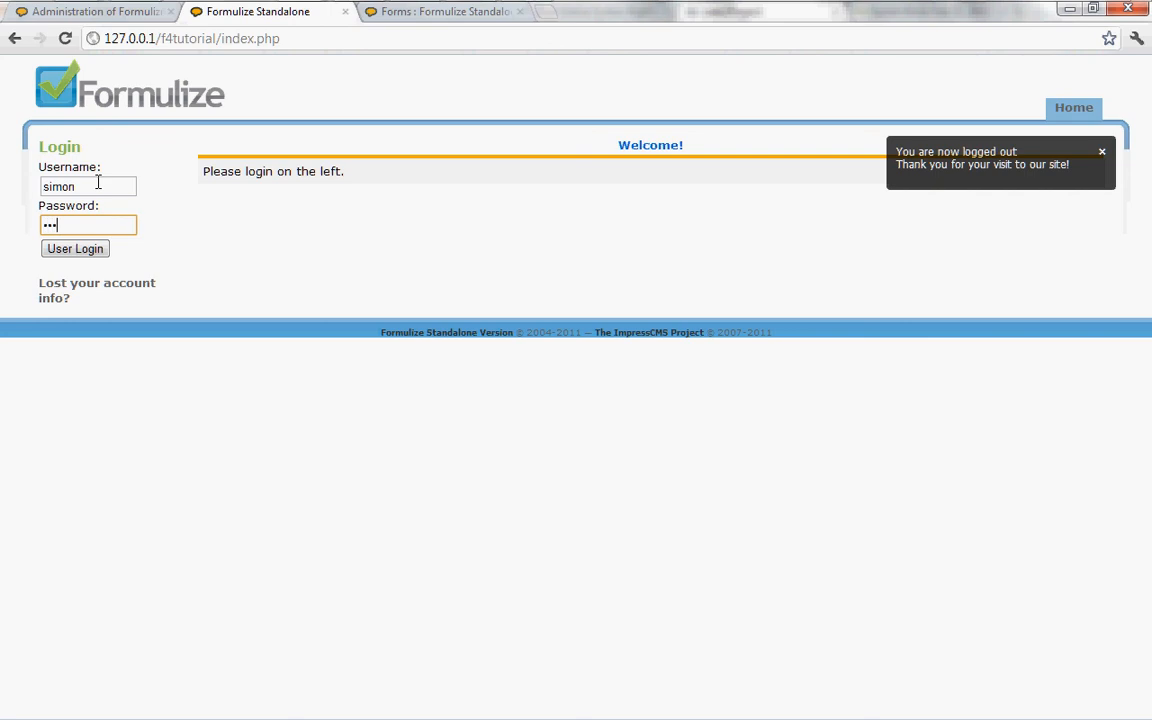
key(BackSpace)
key(BackSpace)
text(•••••)
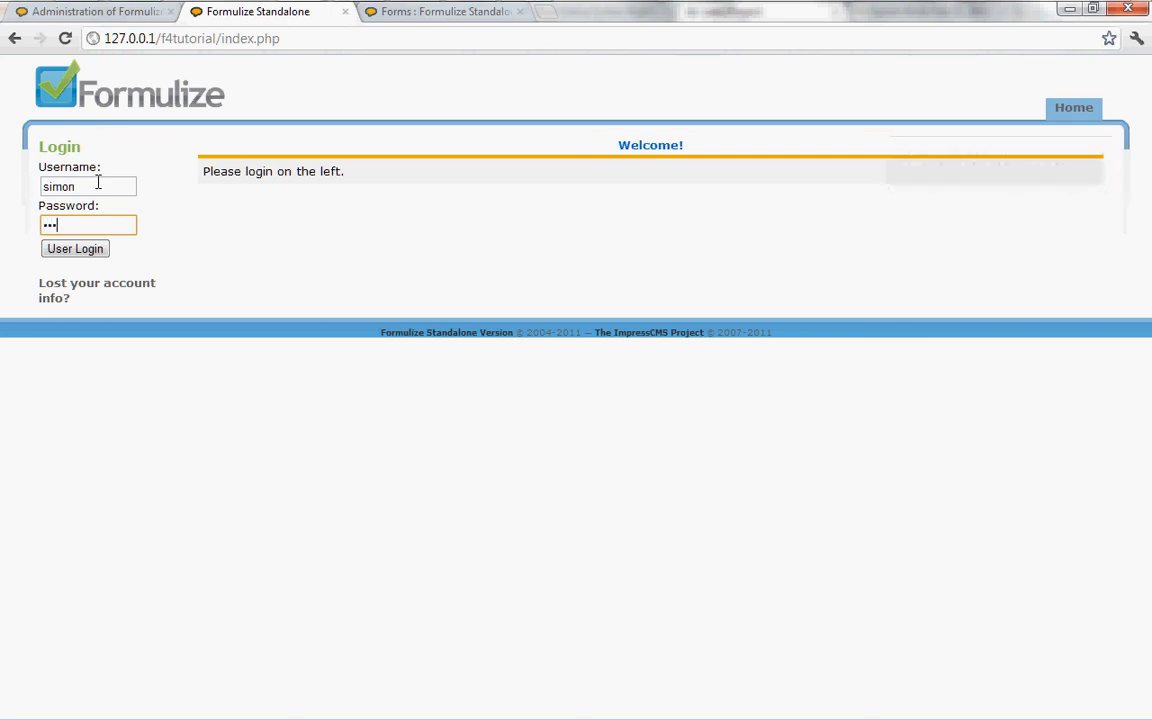
key(Return)
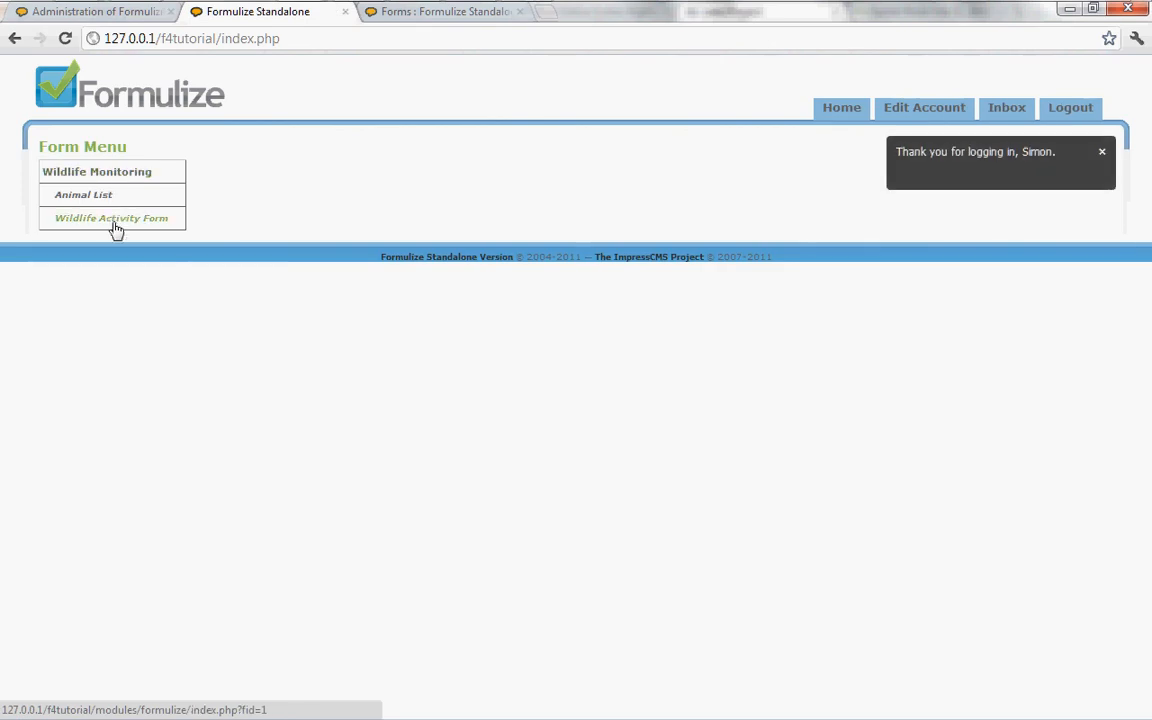
click(112, 222)
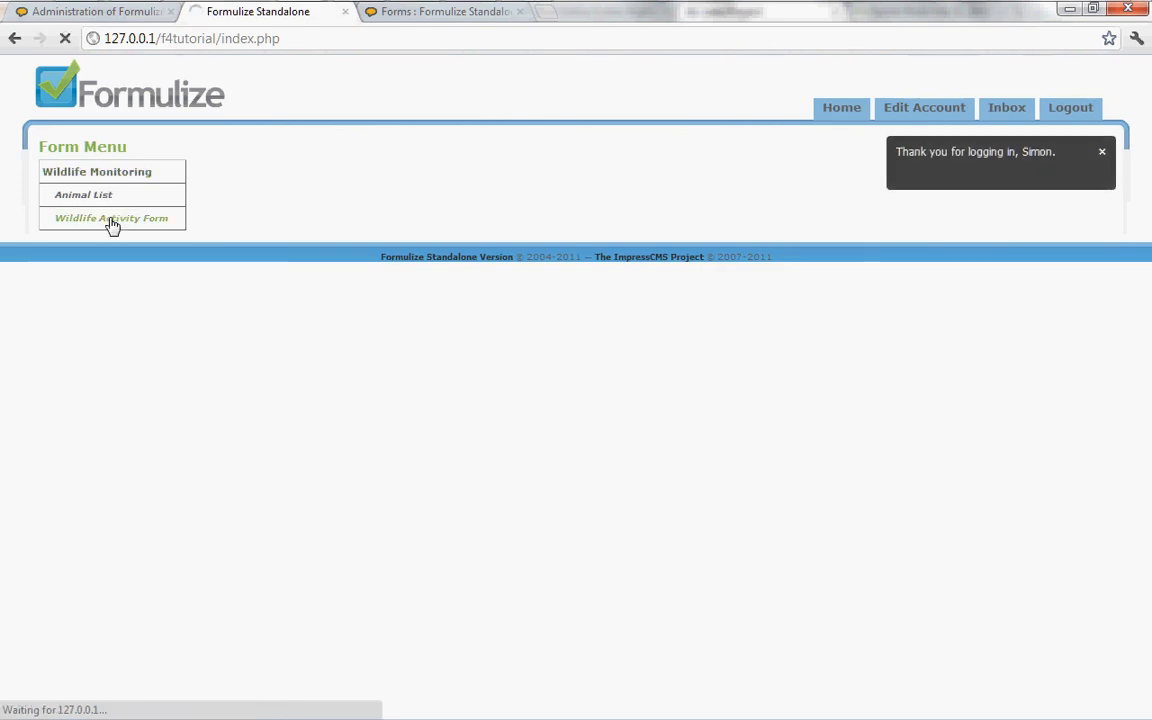